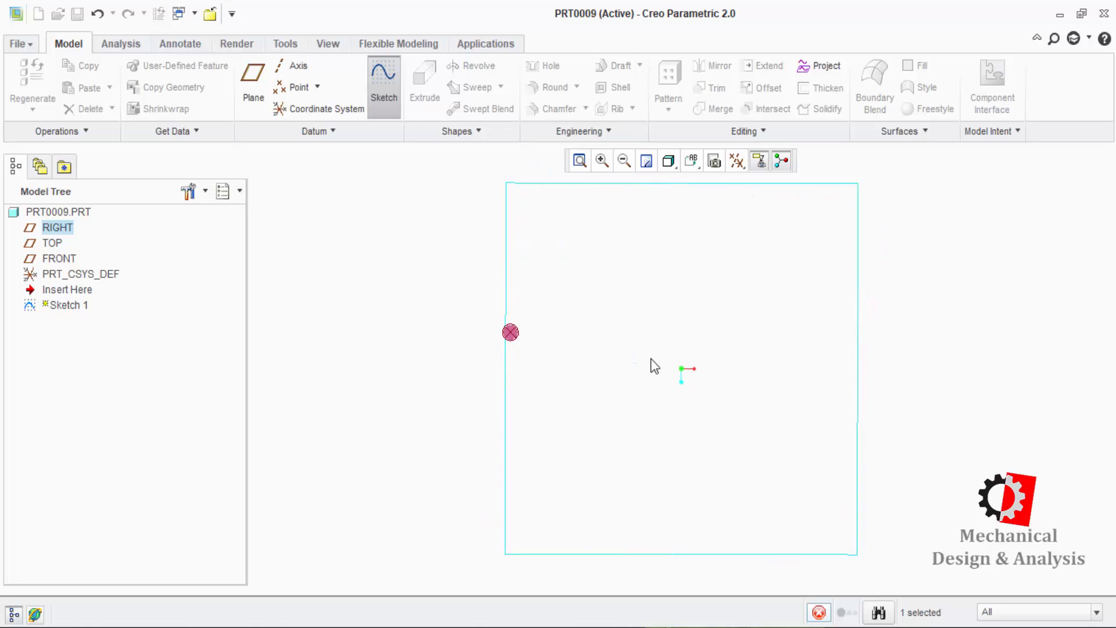
Step: Insert a regular hexagon from the sketch palette near the origin and scale it to 20
left_click(691, 96)
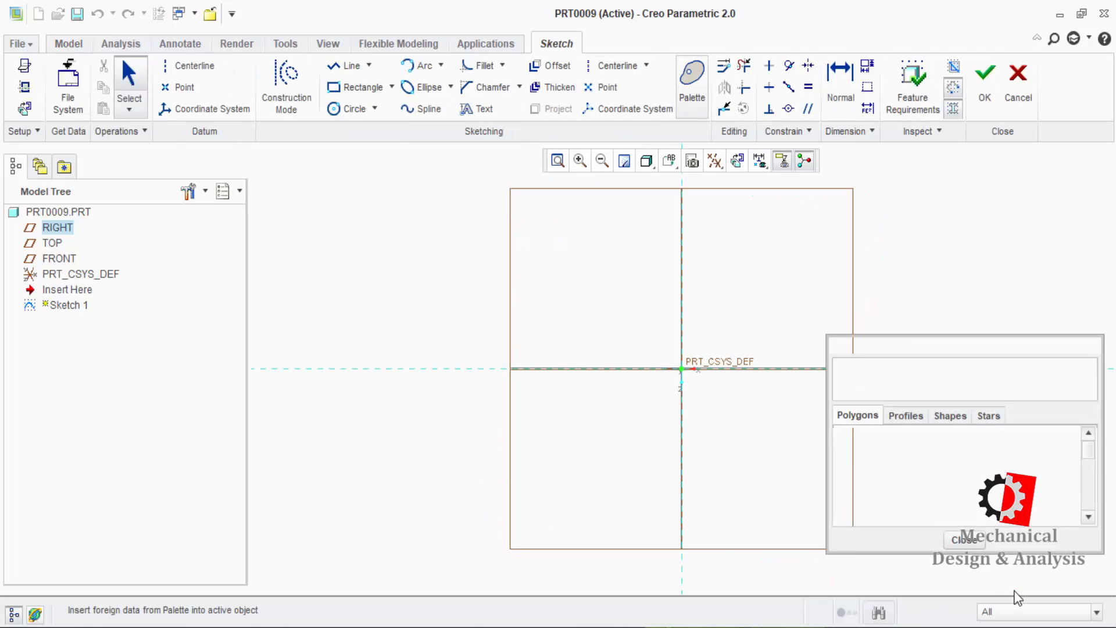
scroll(898, 513, "down", 2)
scroll(869, 462, "up", 1)
left_click(876, 442)
left_click_drag(876, 442, 696, 380)
left_click(978, 540)
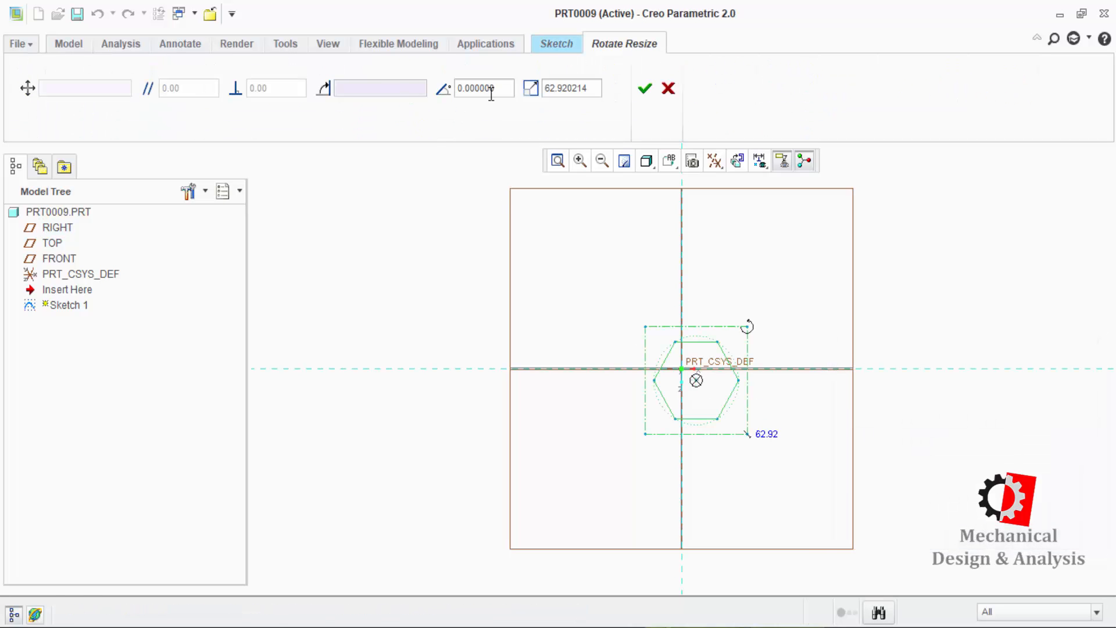
double_click(574, 89)
type("20")
key("Return")
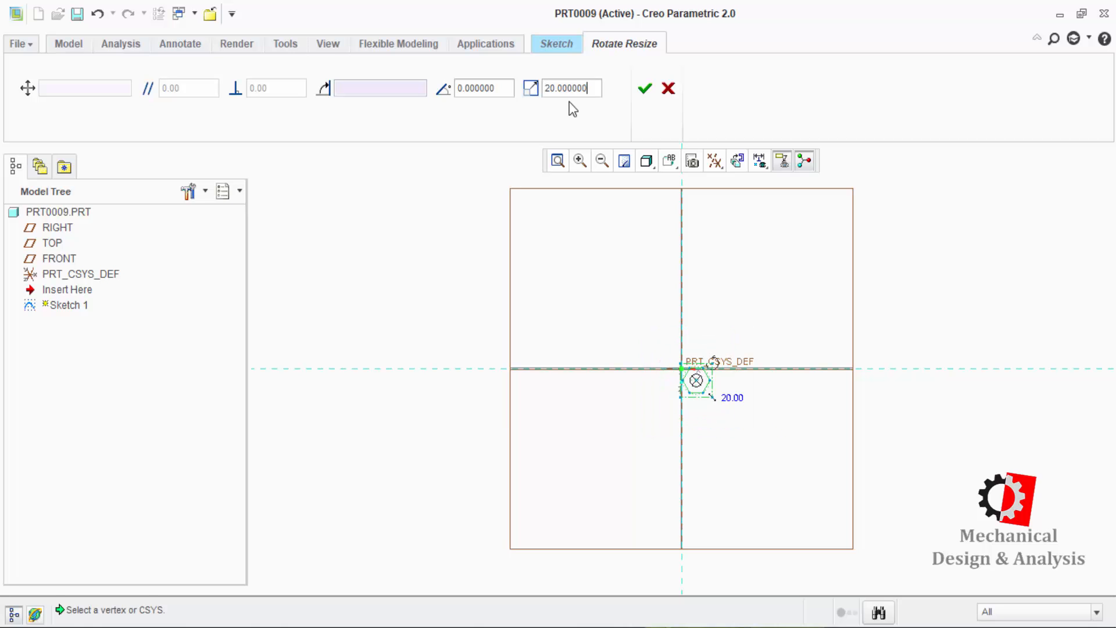
middle_click(726, 337)
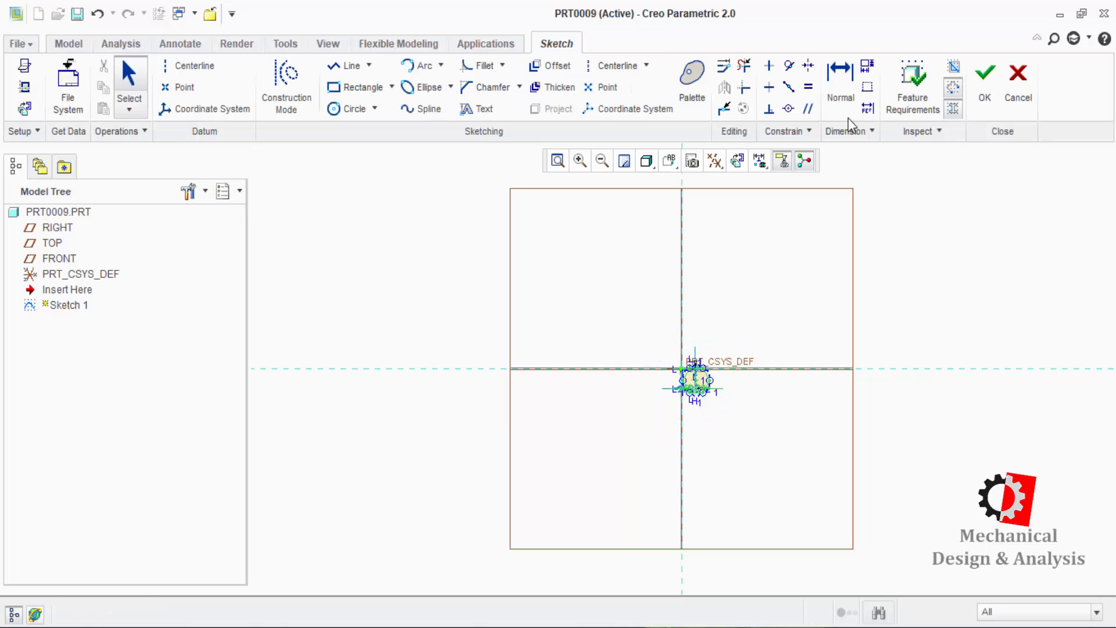
Step: Make the hexagon's center coincident with the horizontal and vertical reference lines, and finish the sketch
left_click(788, 108)
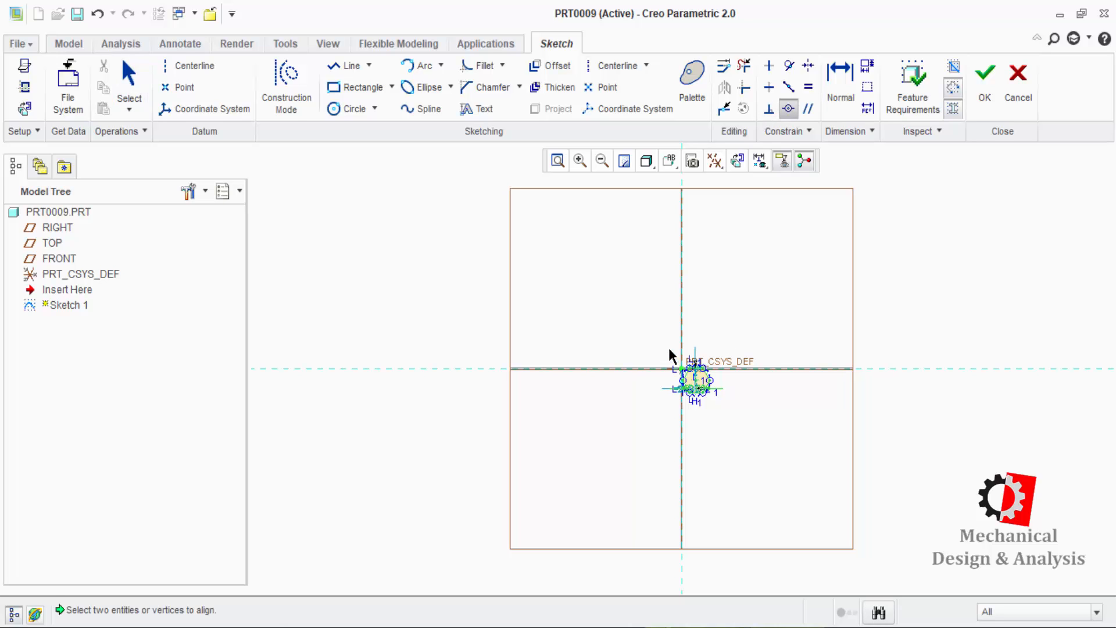
left_click(699, 380)
left_click(741, 369)
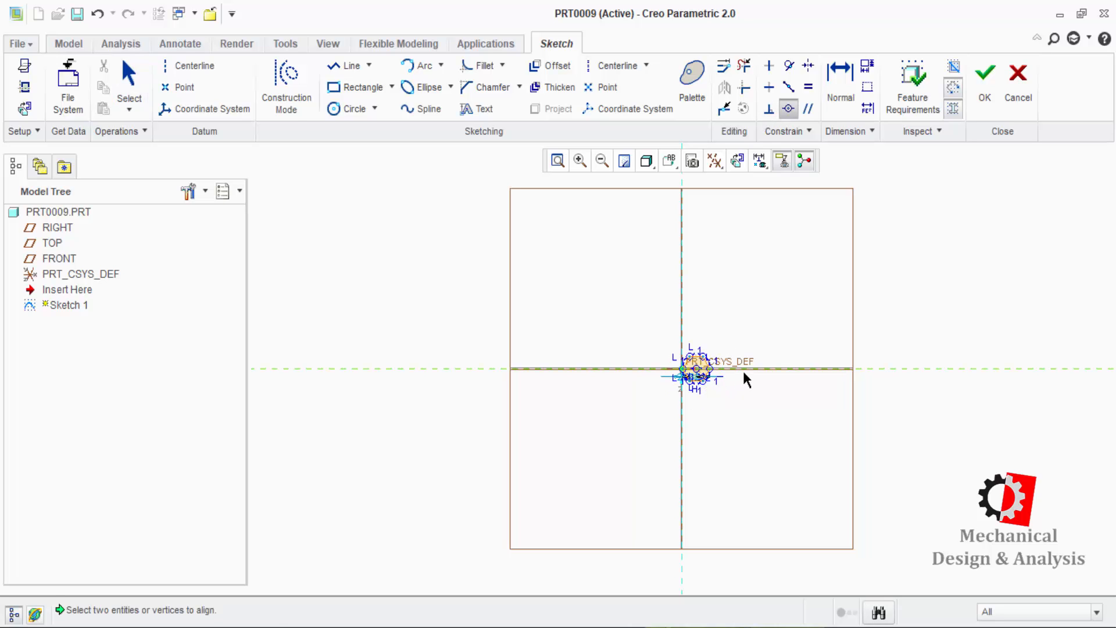
left_click(580, 161)
left_click(642, 330)
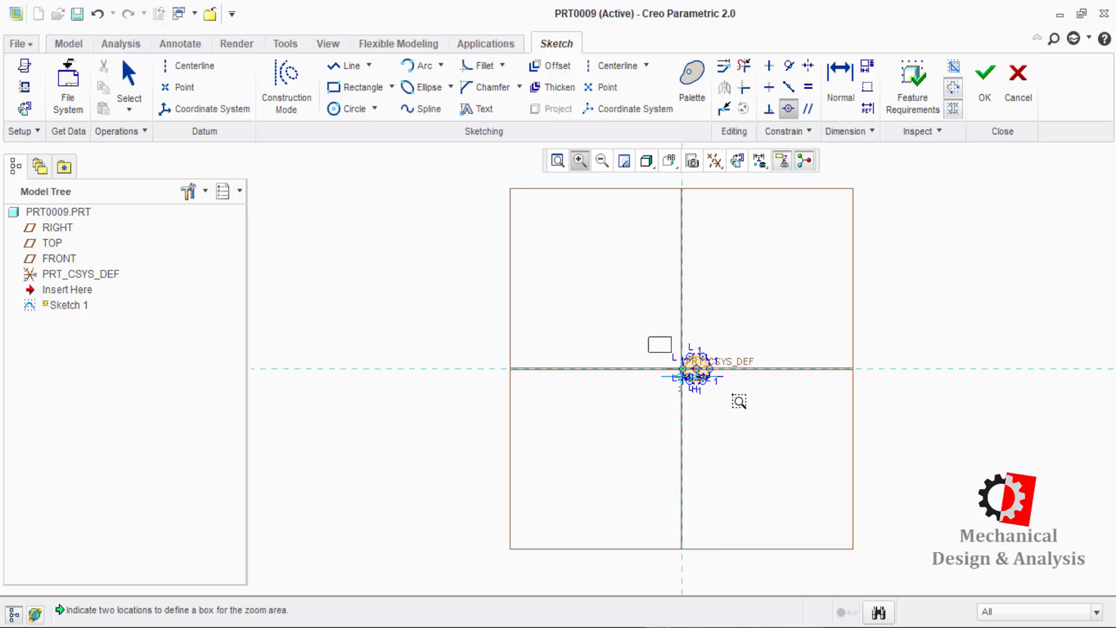
left_click(738, 400)
left_click(790, 111)
left_click(681, 356)
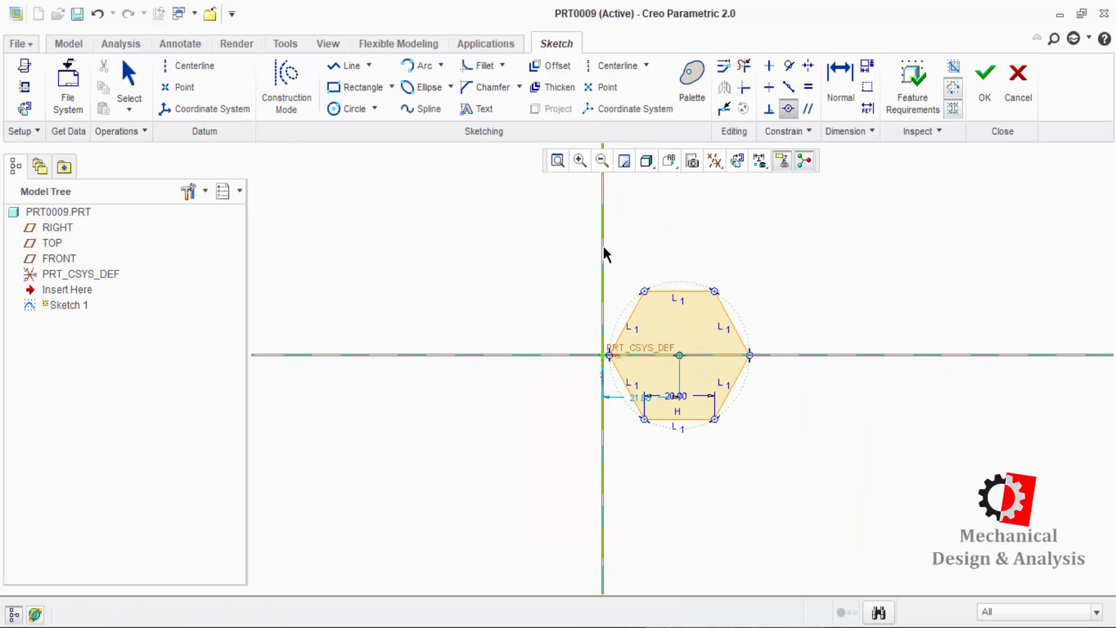
left_click(603, 250)
key("ctrl+d")
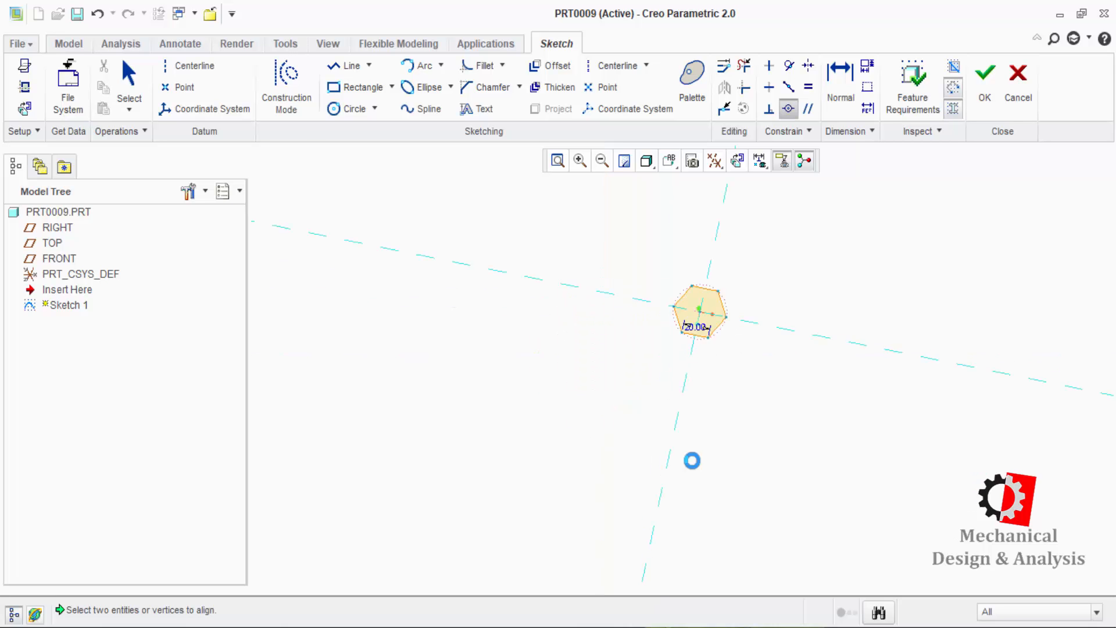
left_click(986, 99)
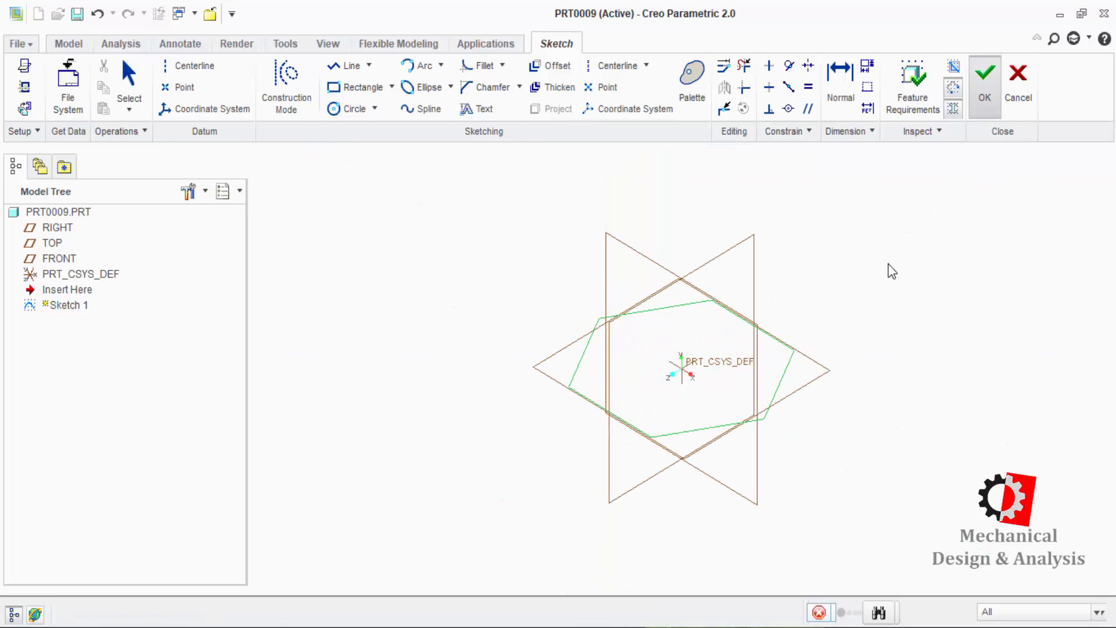
Step: Extrude the hexagon sketch upward into a short solid prism for the bolt head
left_click(424, 82)
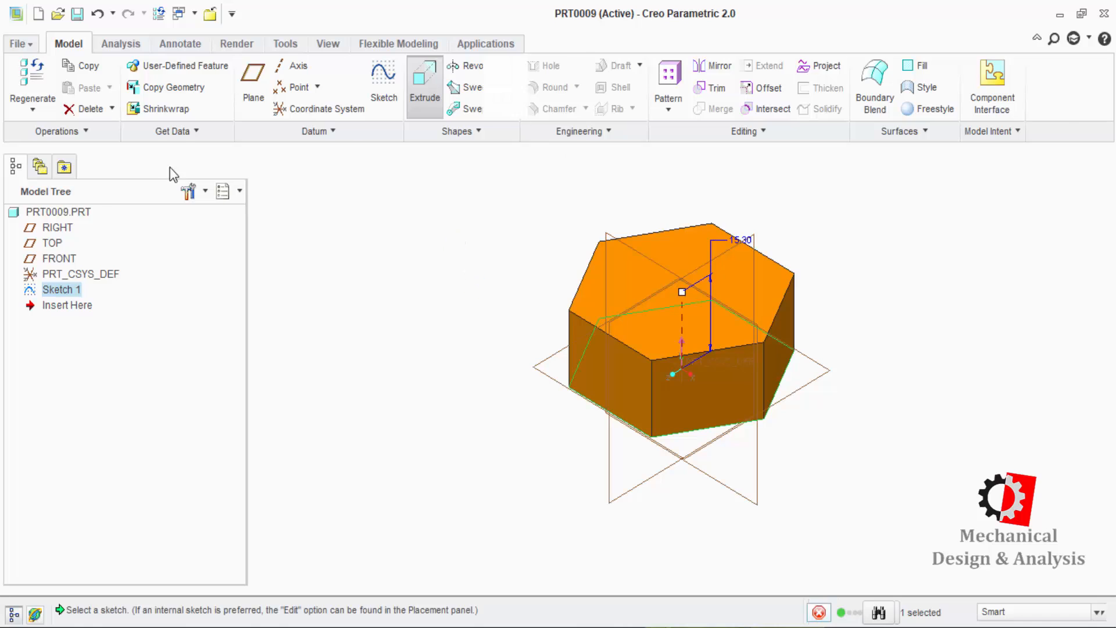
double_click(131, 89)
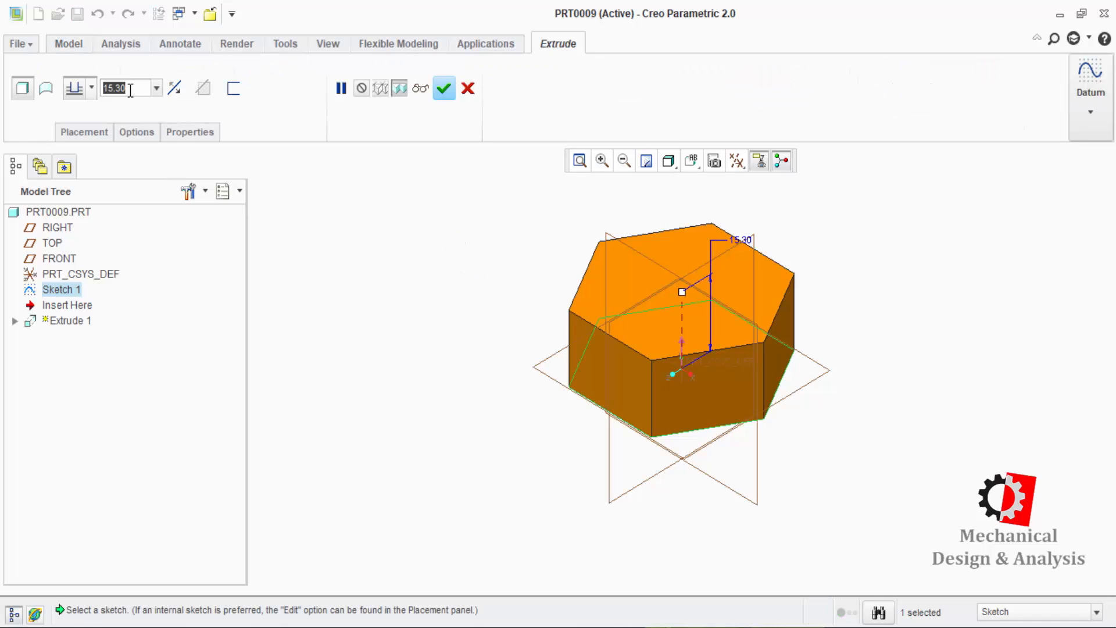
type("11")
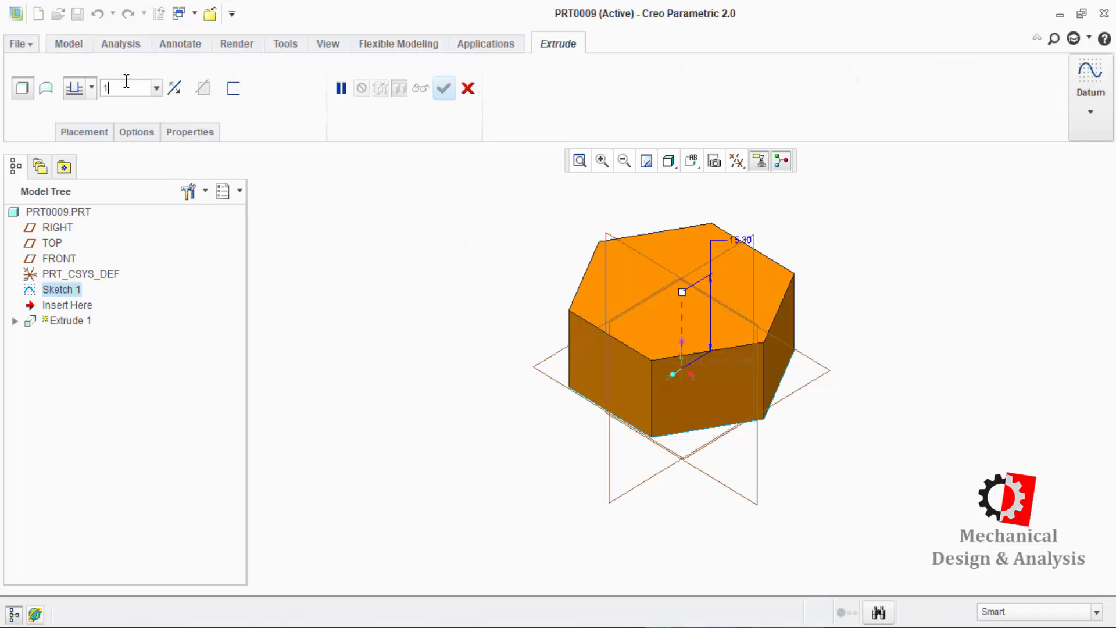
key("Return")
middle_click(312, 380)
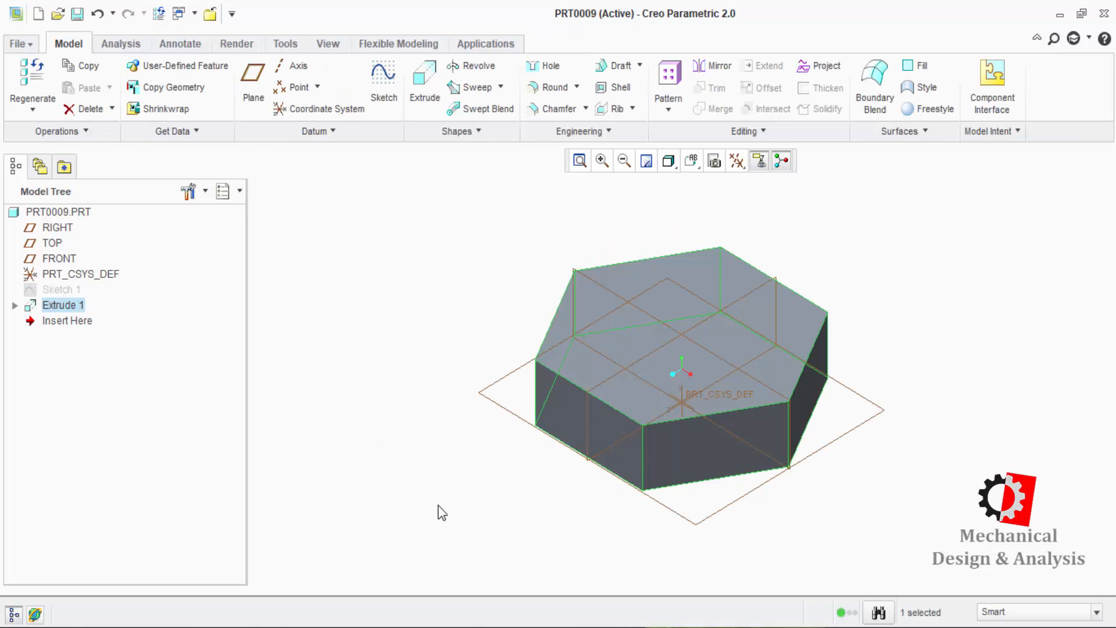
Step: Start a new extrusion with its sketch on the underside of the hexagonal head
left_click(417, 92)
middle_click_drag(909, 576, 356, 399)
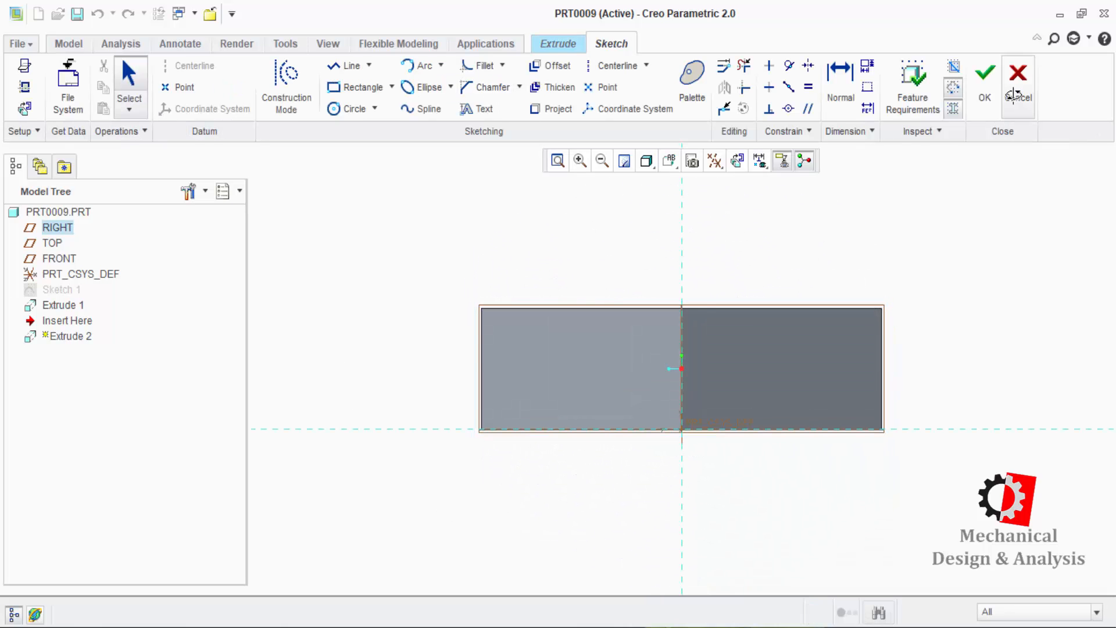
left_click(1013, 92)
left_click(523, 341)
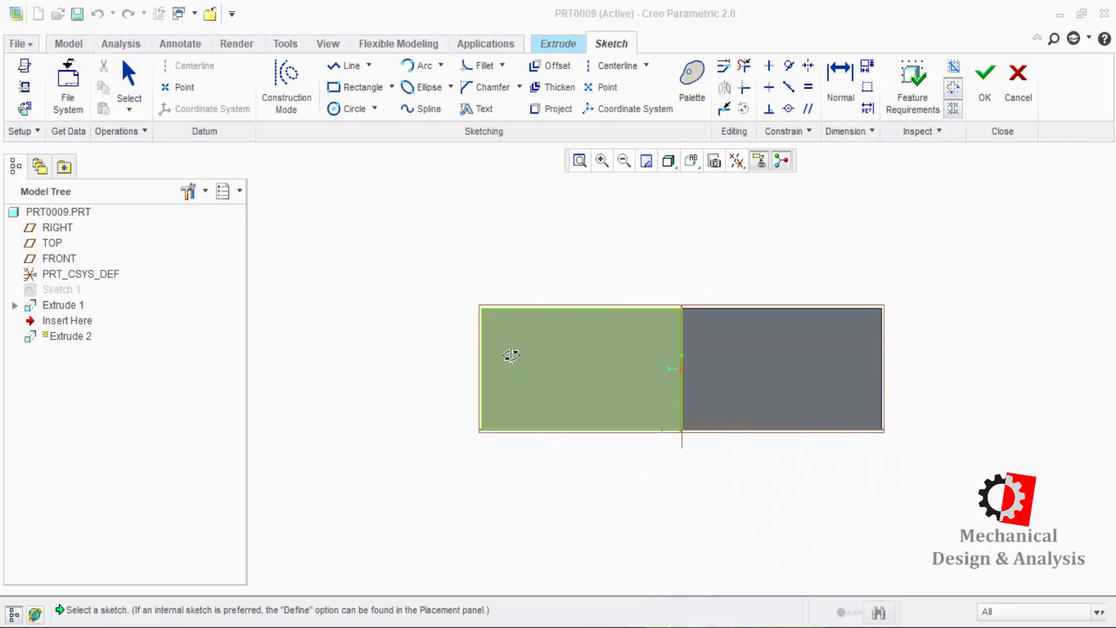
mouse_move(506, 357)
middle_mouse_down()
mouse_move(615, 238)
mouse_move(462, 94)
middle_mouse_up()
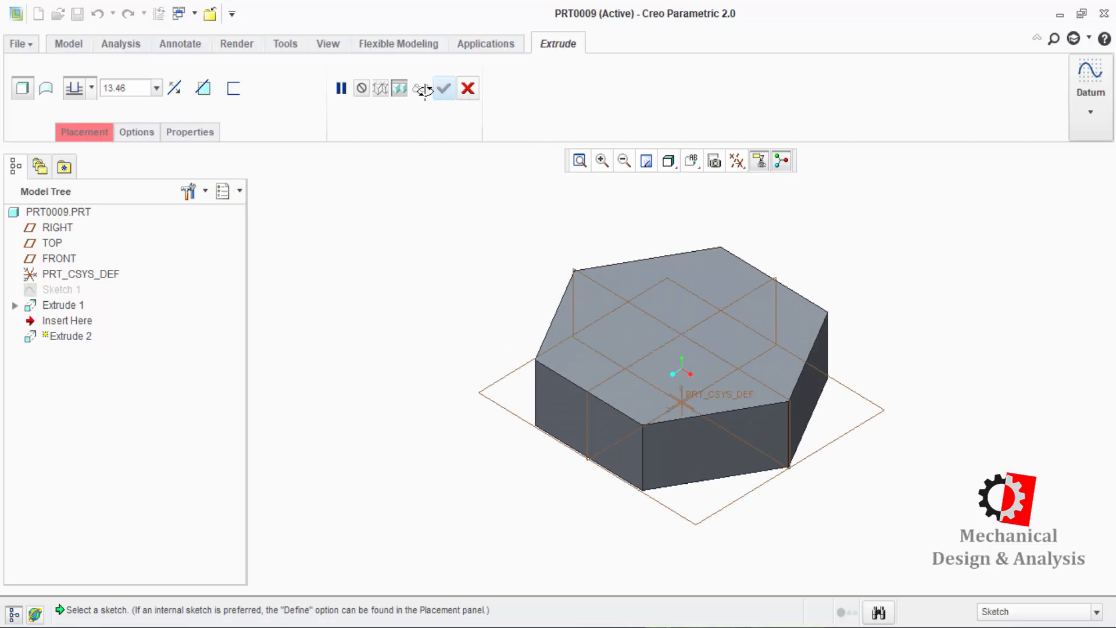
middle_click_drag(931, 461, 720, 342)
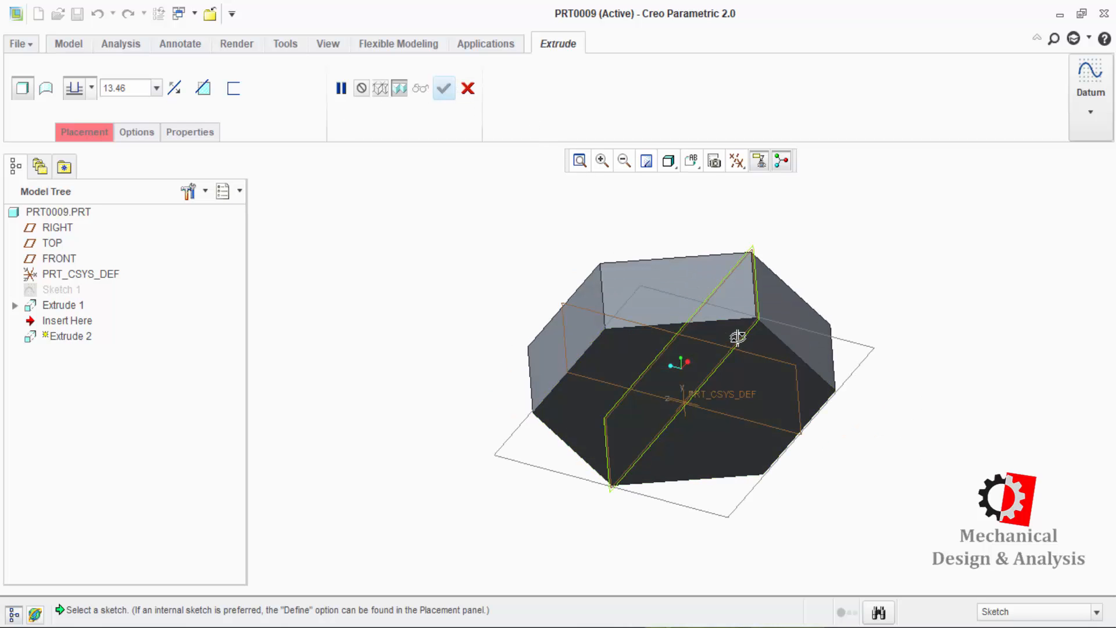
left_click(728, 457)
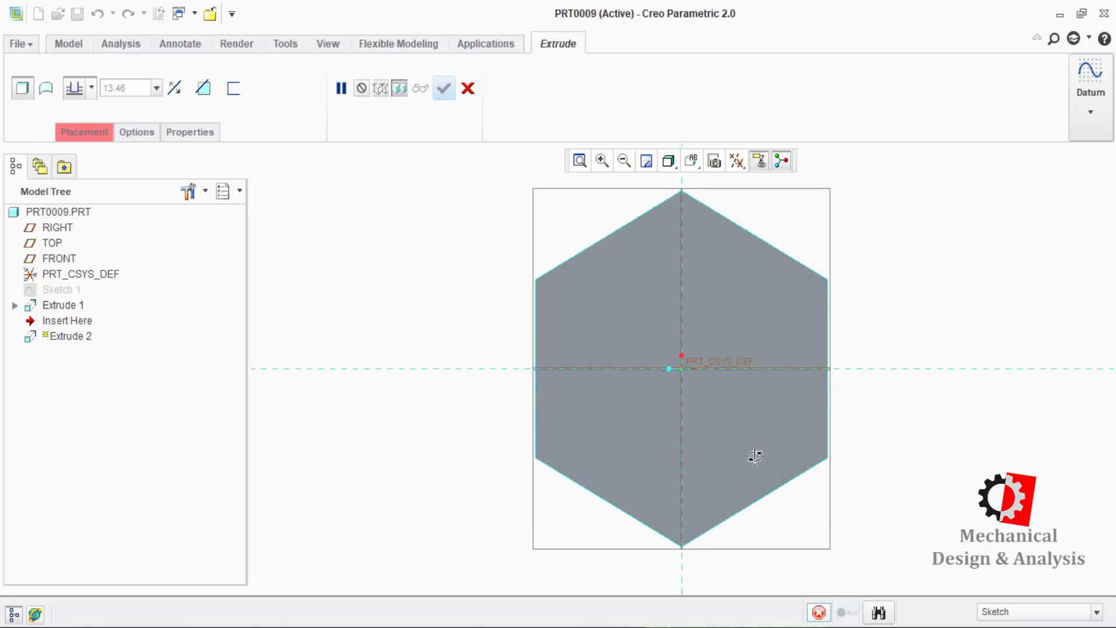
Step: Sketch a circle centered on the origin, set its diameter to 20, and finish the sketch
left_click(347, 109)
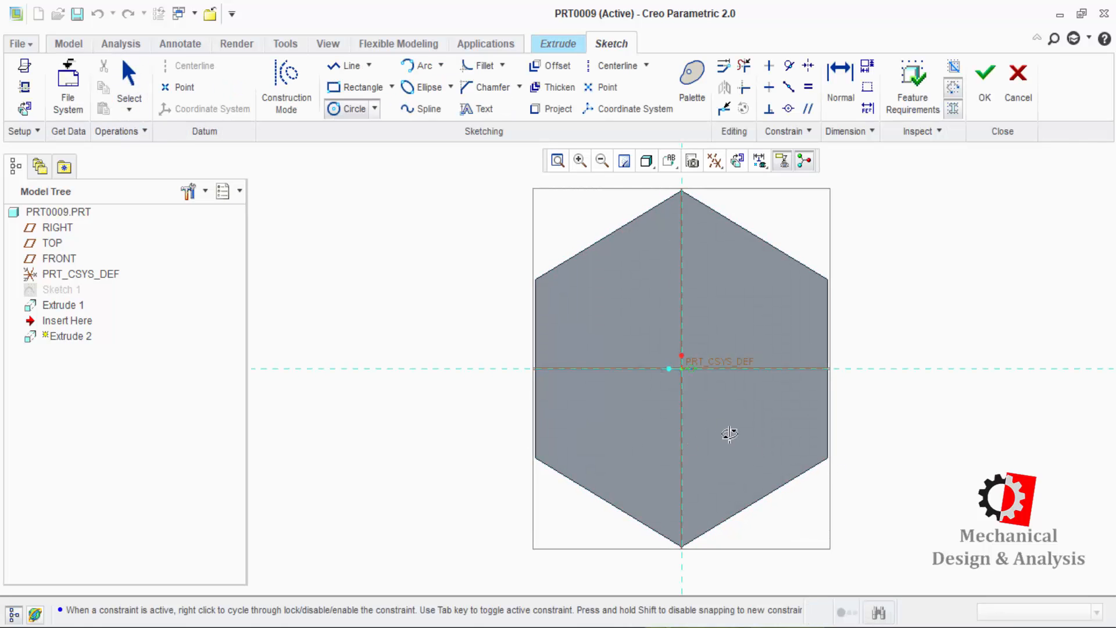
left_click(727, 340)
middle_click(622, 423)
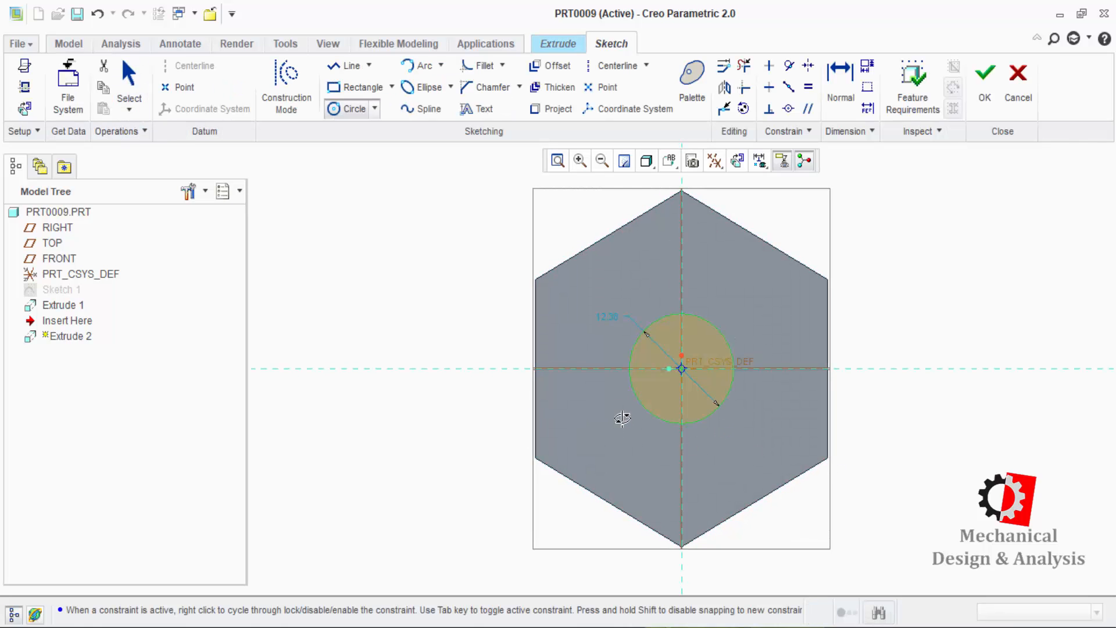
double_click(613, 316)
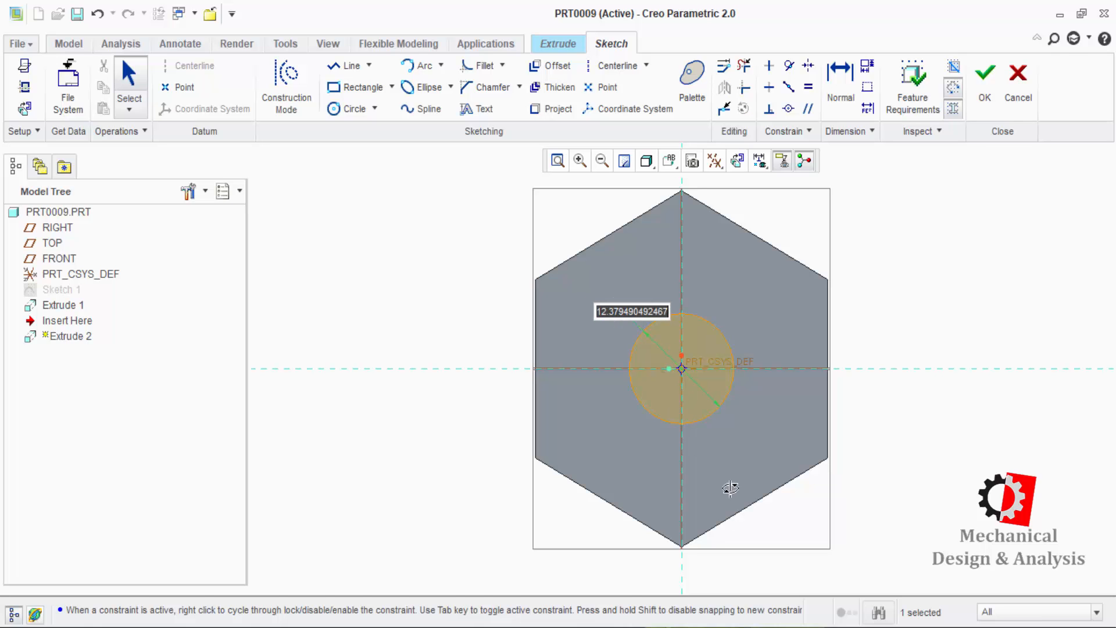
type("20")
key("Return")
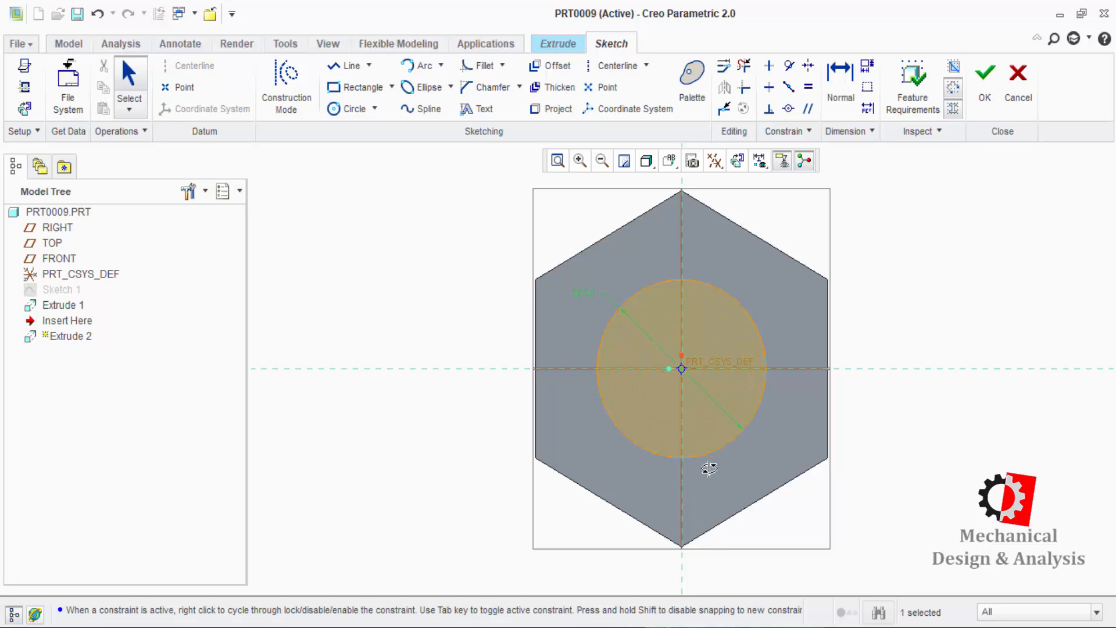
key("ctrl+d")
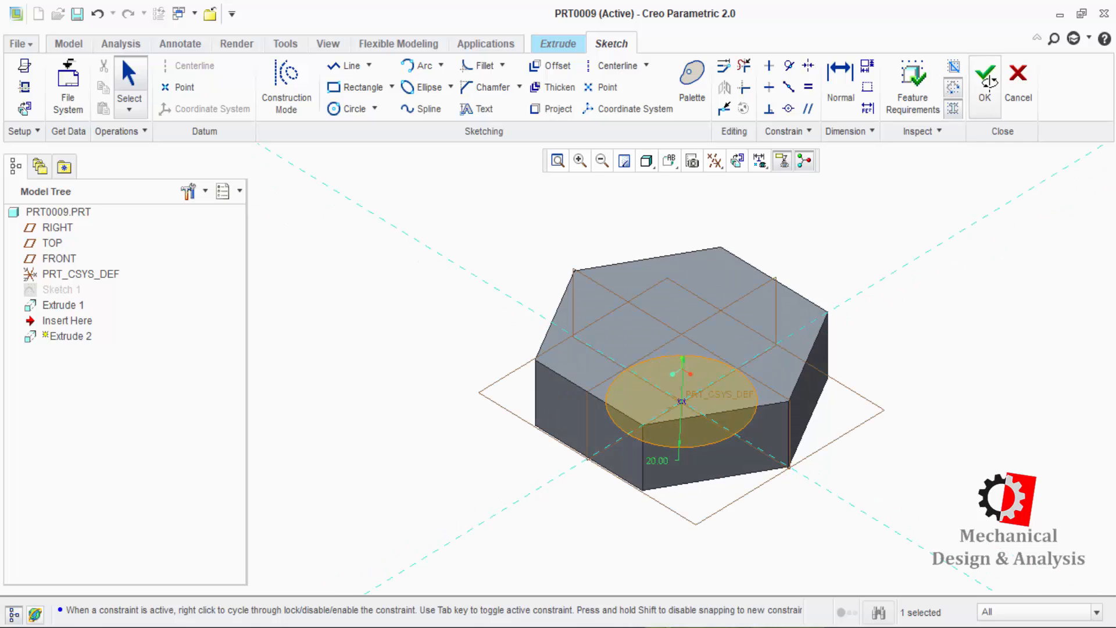
left_click(985, 76)
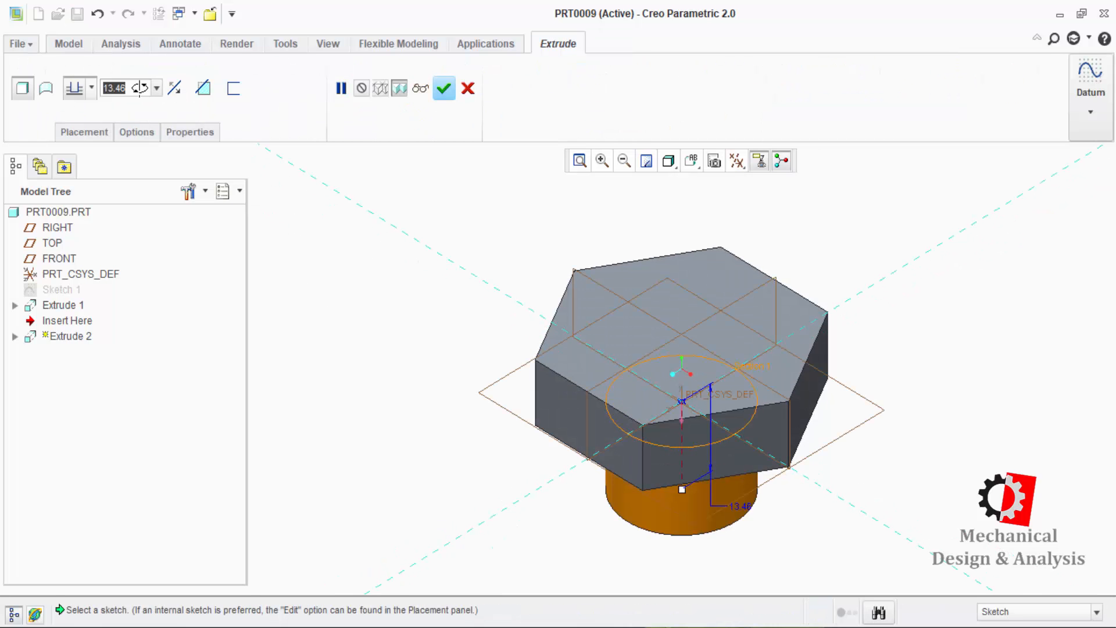
Step: Extrude the circle 60 downward from the head as the bolt shaft
type("66")
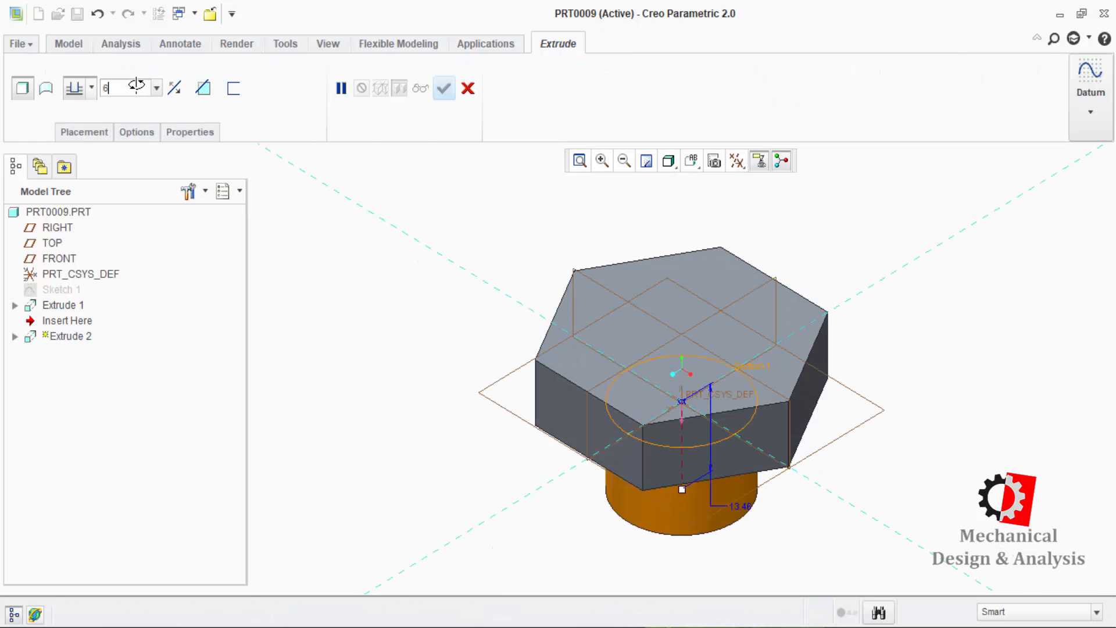
key("Return")
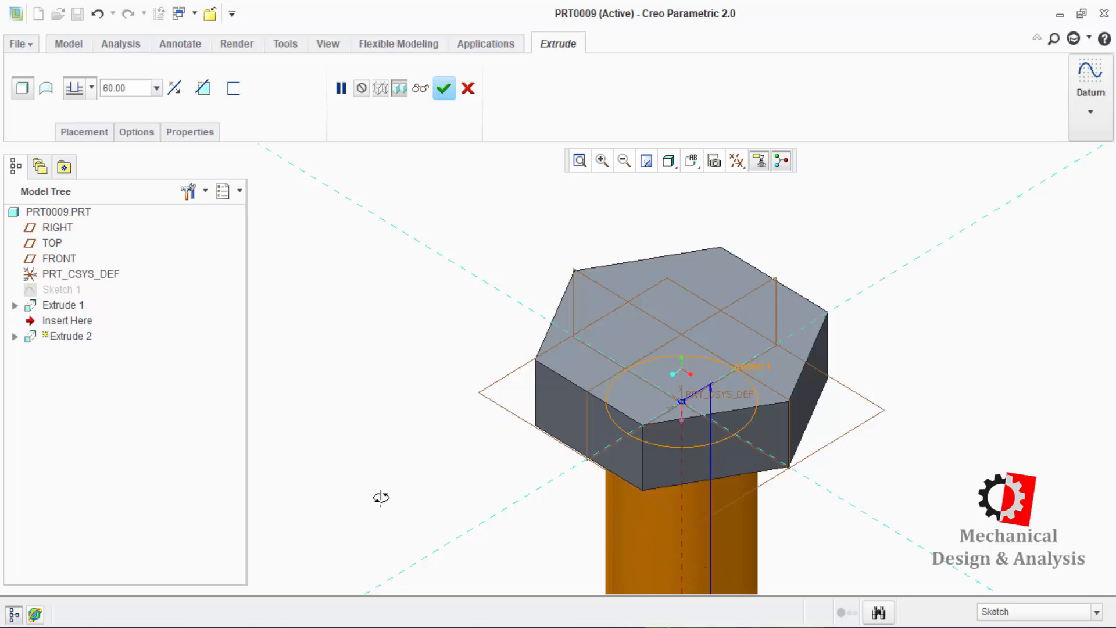
key("ctrl+d")
middle_click(386, 494)
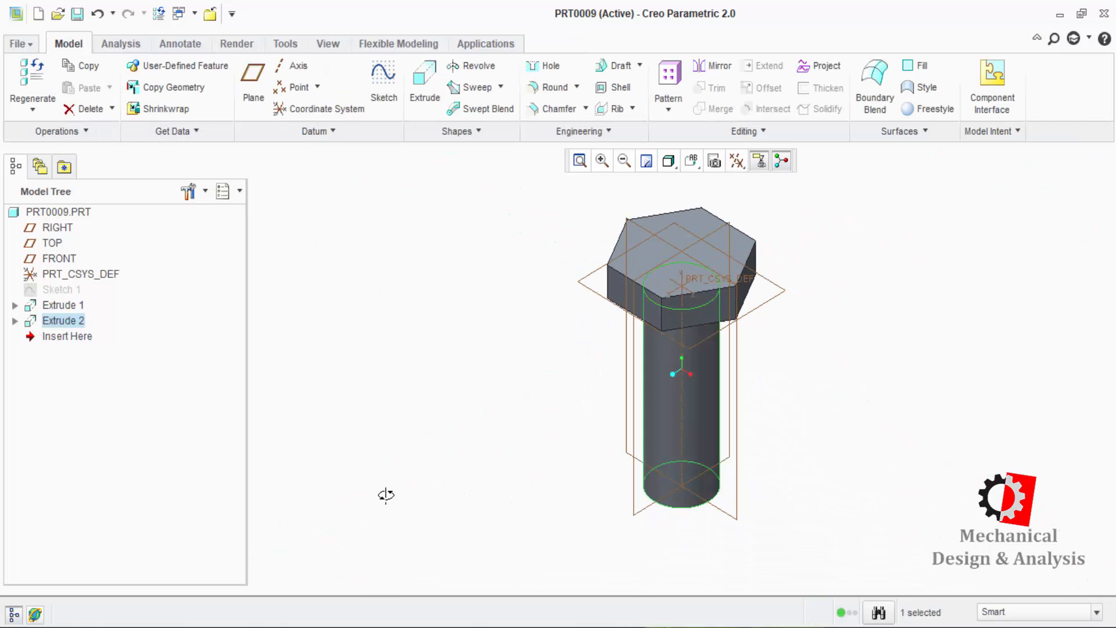
Step: Start a helical sweep and define its profile sketch on the RIGHT datum plane
left_click(505, 83)
left_click(483, 133)
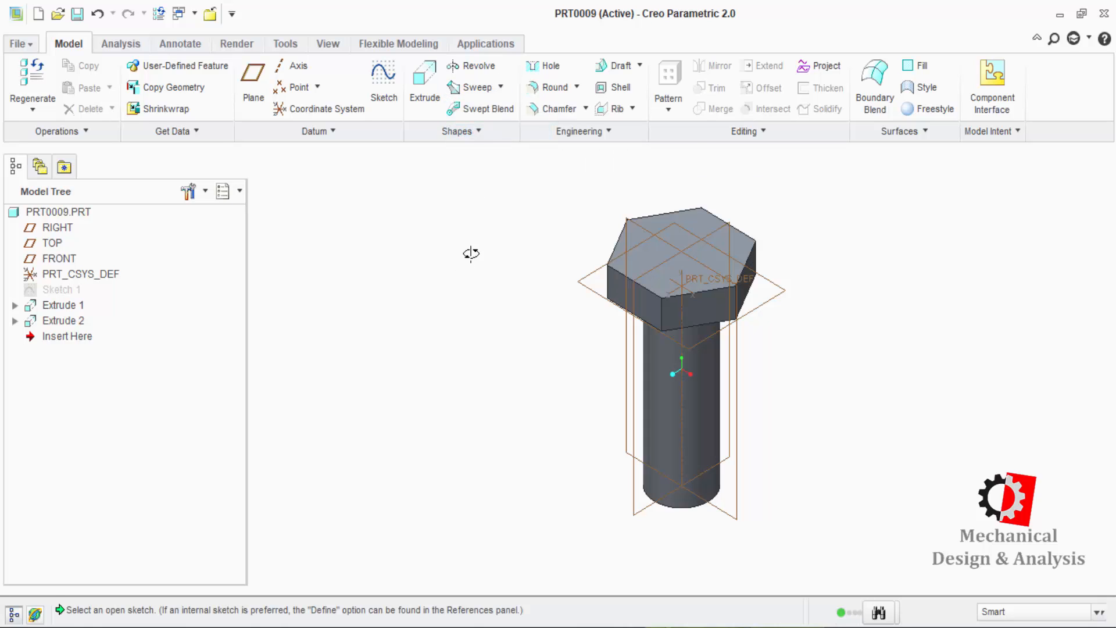
left_click(85, 129)
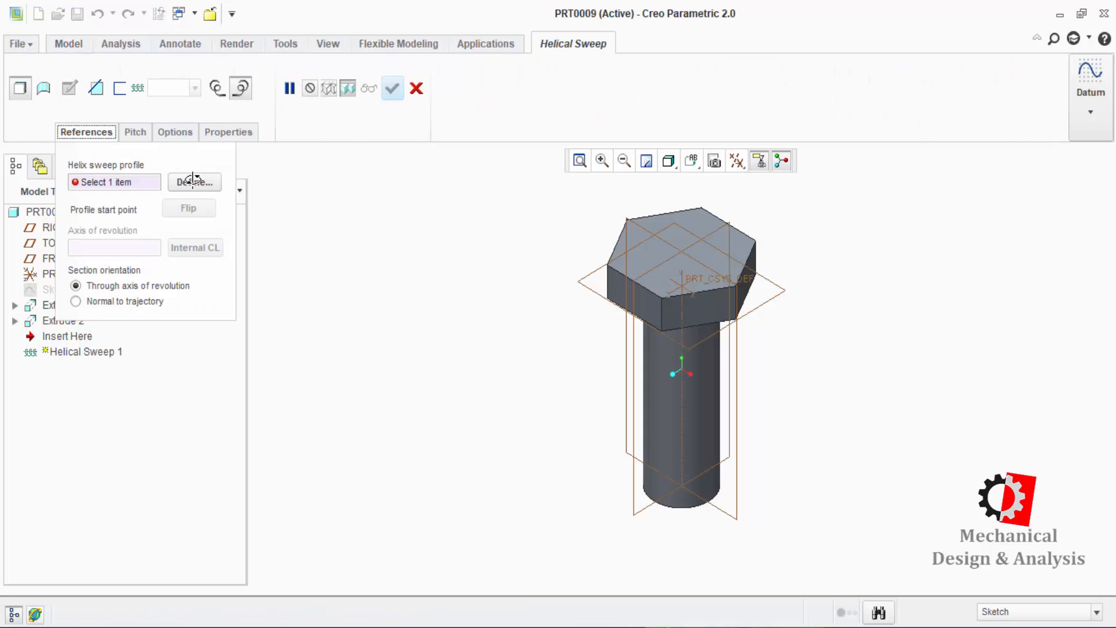
left_click(193, 181)
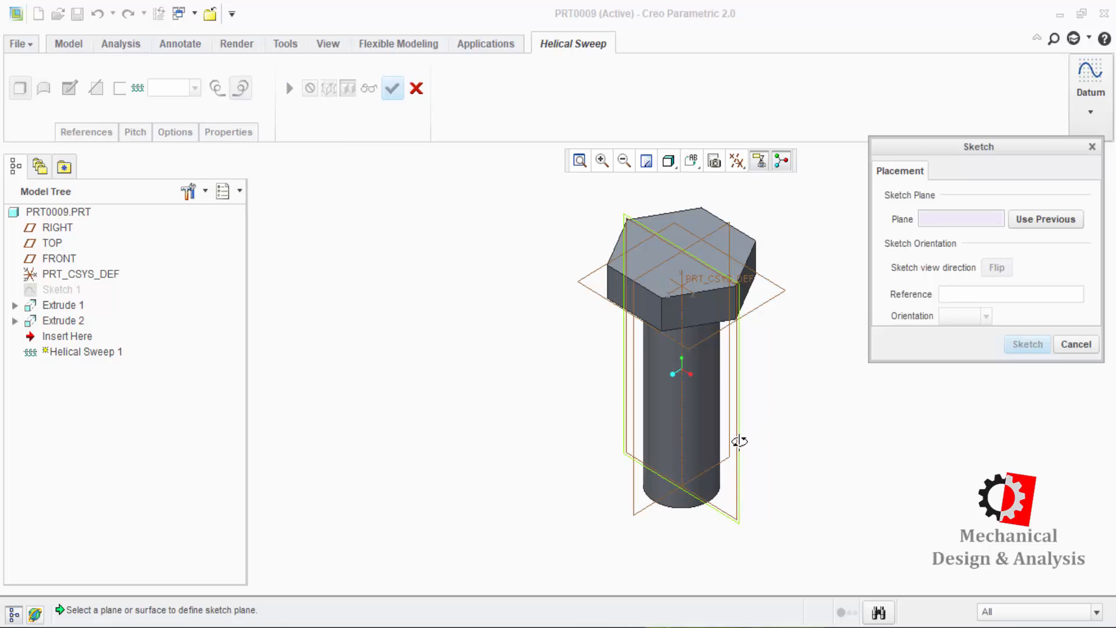
left_click(740, 442)
middle_click(705, 453)
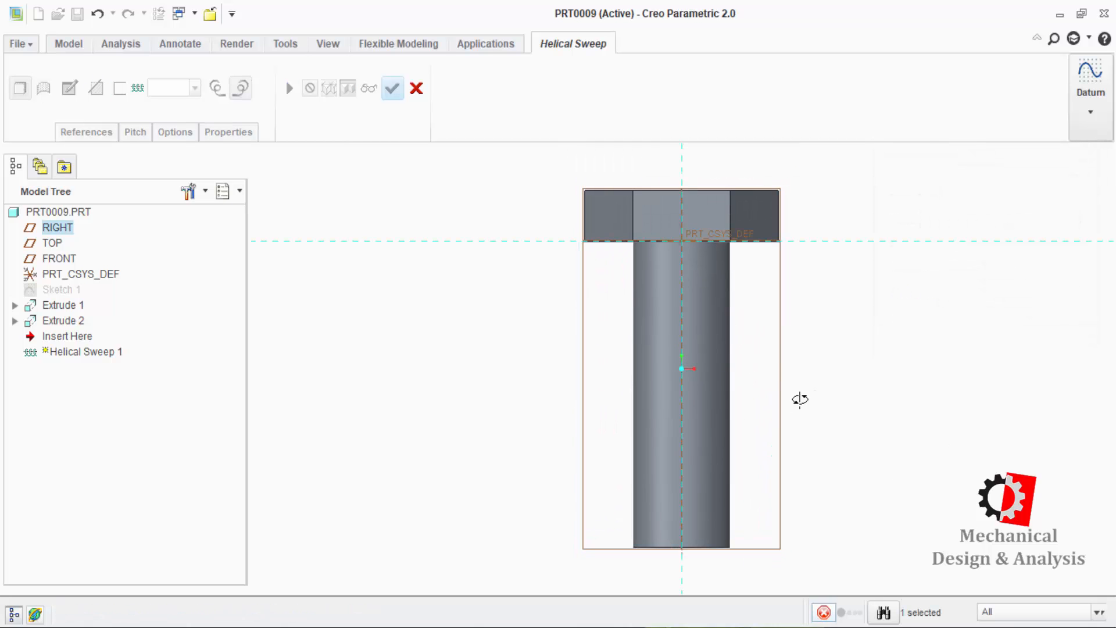
Step: Sketch a vertical centerline along the shaft axis and a vertical profile line about 41.5 long beside the shaft, starting level with its lower end
left_click(683, 280)
left_click(682, 359)
middle_click(809, 377)
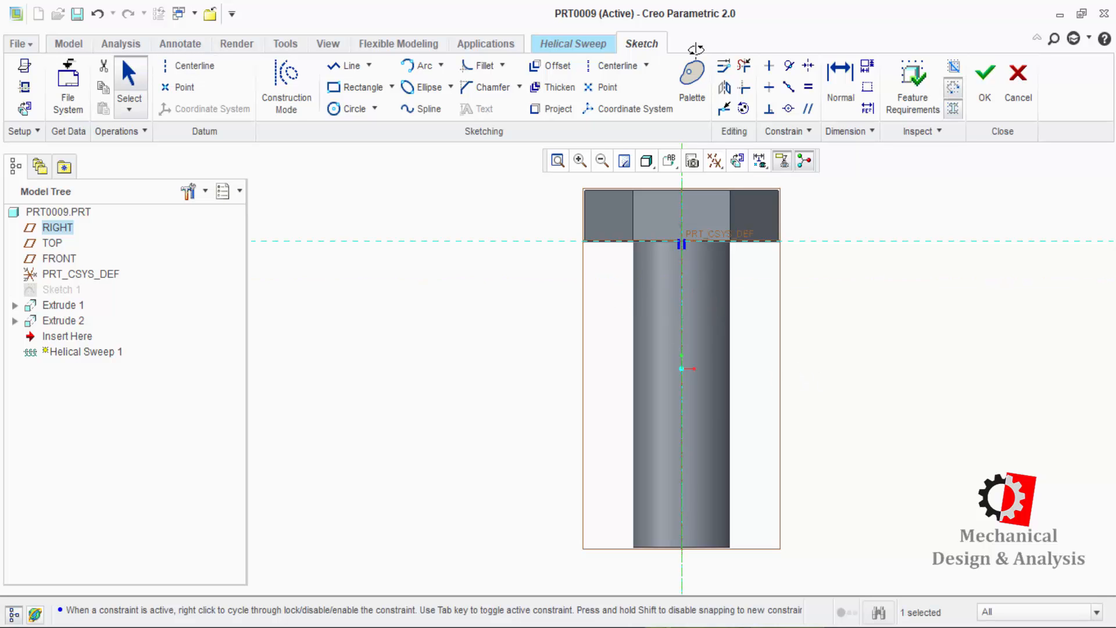
left_click(343, 65)
left_click(747, 546)
left_click(747, 336)
middle_click(858, 320)
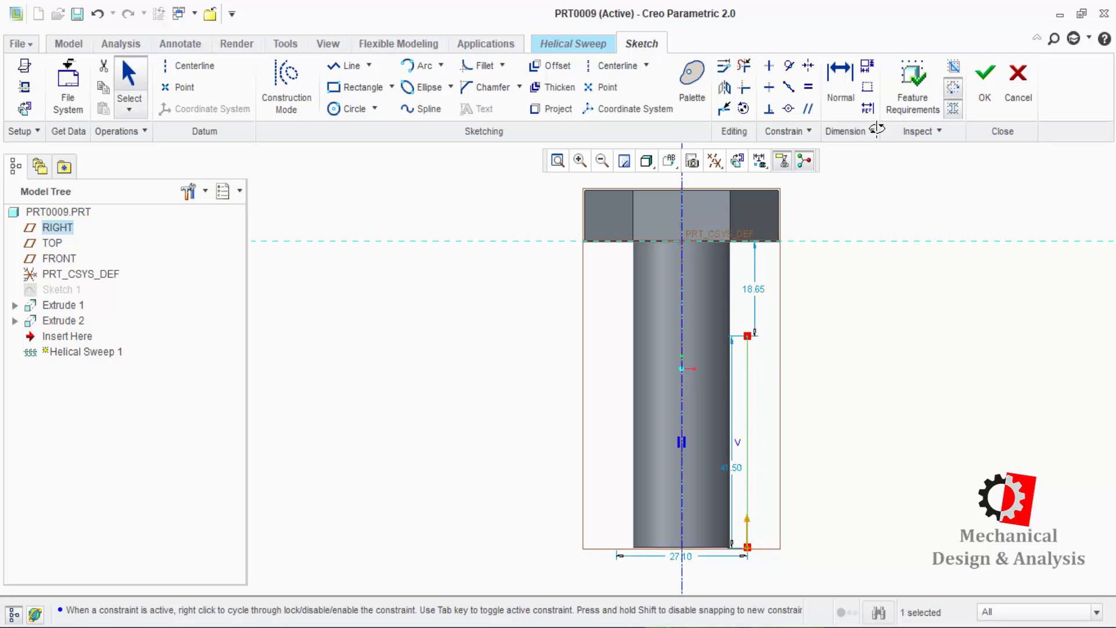
Step: Make the profile line coincident with the shaft's outer edge and finish the helical sweep profile sketch
left_click(791, 111)
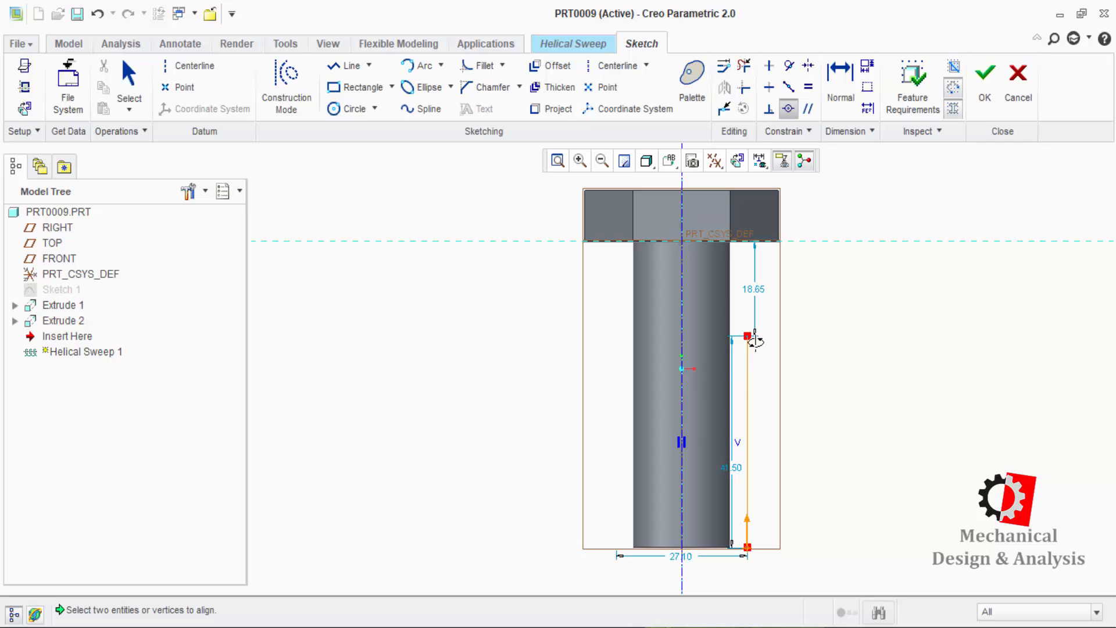
left_click(746, 384)
left_click(726, 381)
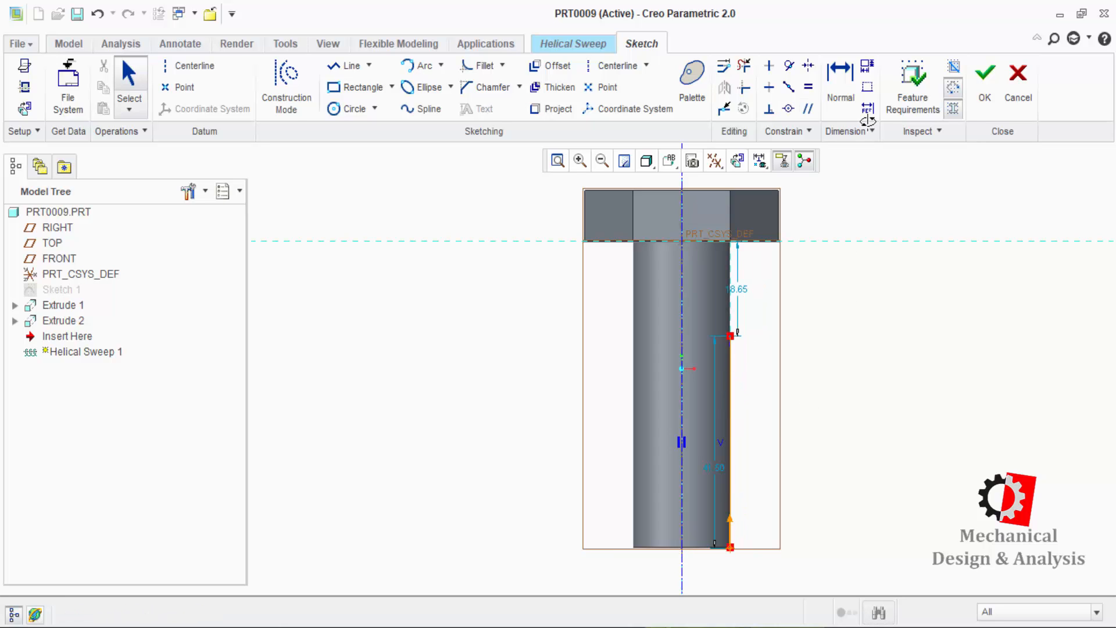
left_click(985, 88)
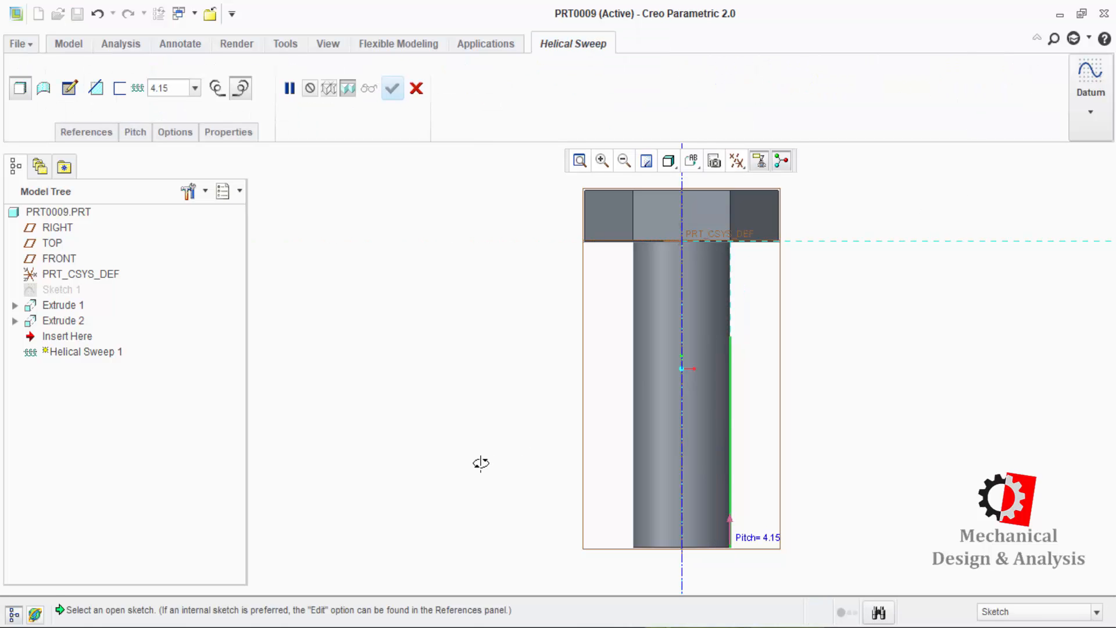
Step: Sketch a 0.50-diameter circle at the lower start point of the sweep profile as the thread section, and finish the sketch
left_click(71, 87)
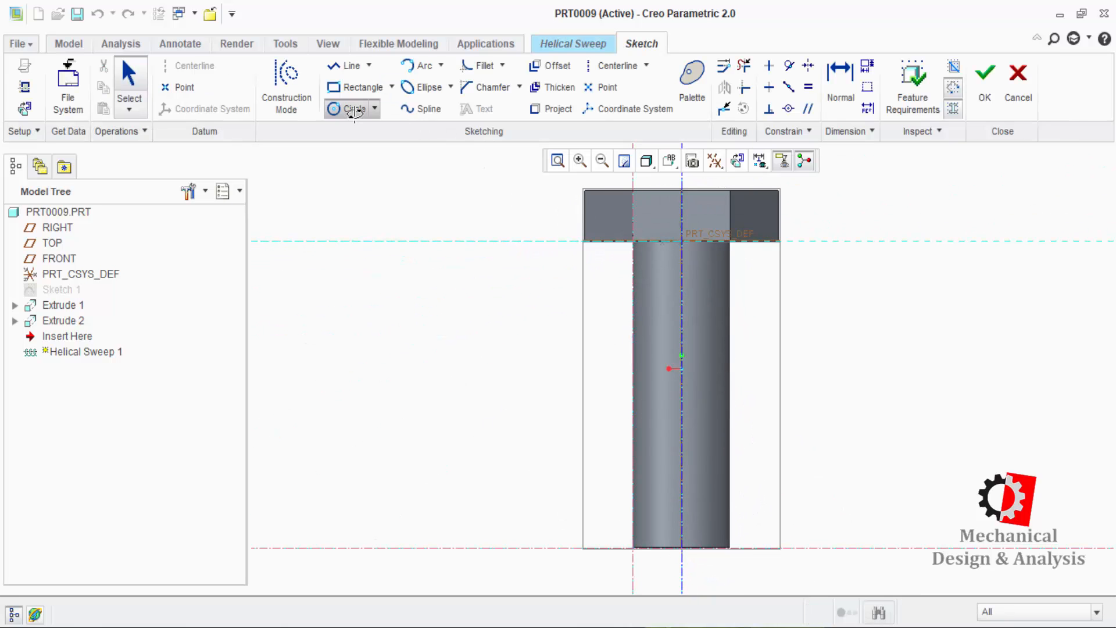
left_click(637, 541)
middle_click(607, 558)
double_click(606, 541)
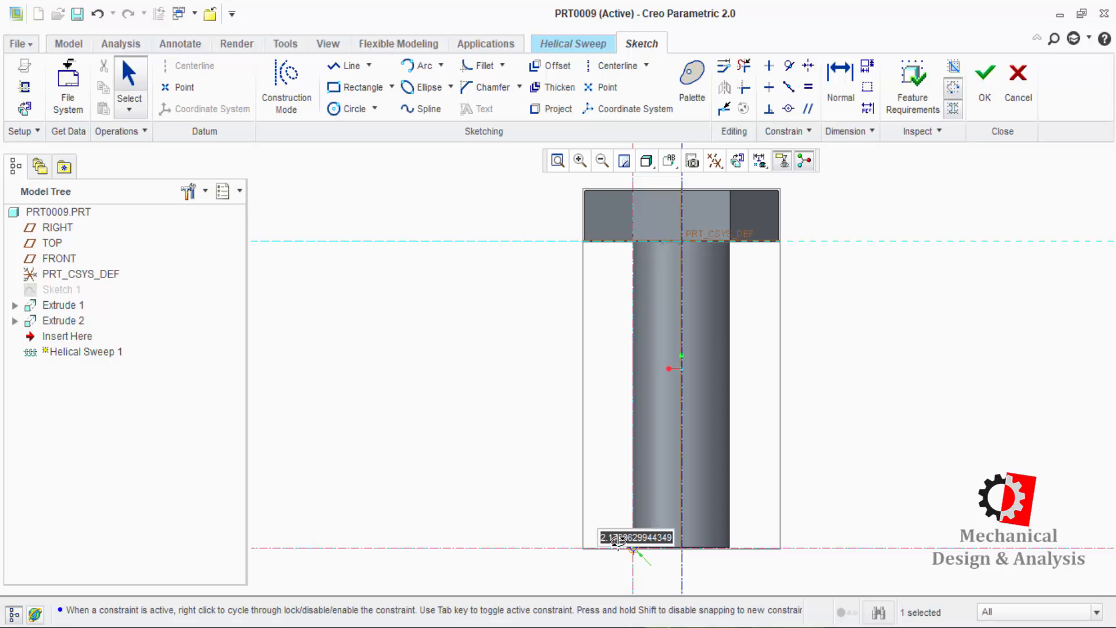
key("BackSpace")
key("Return")
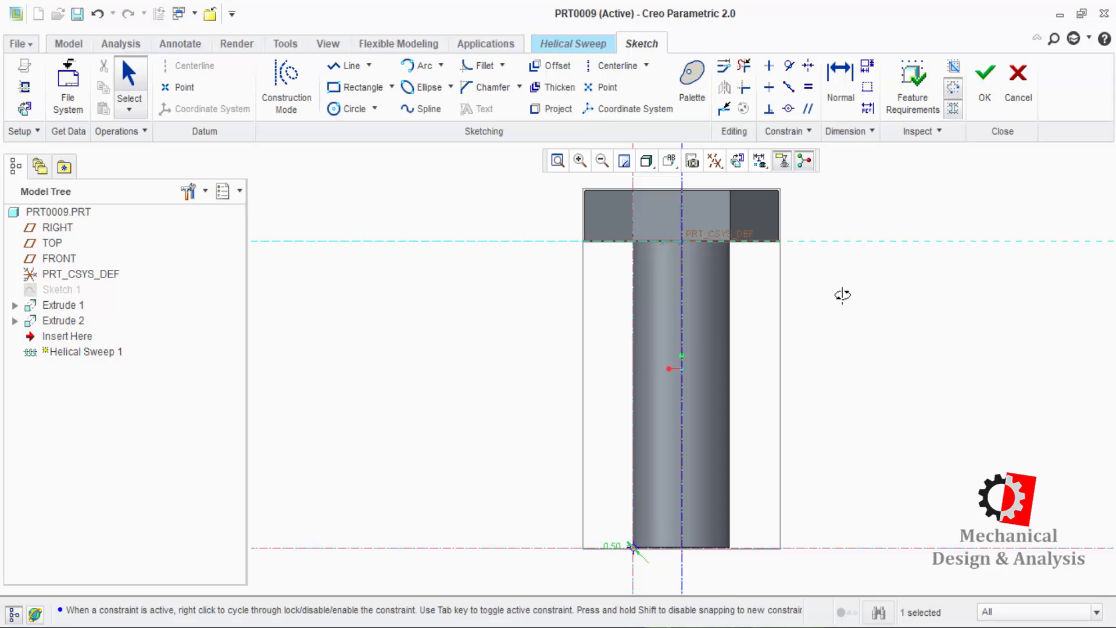
left_click(985, 79)
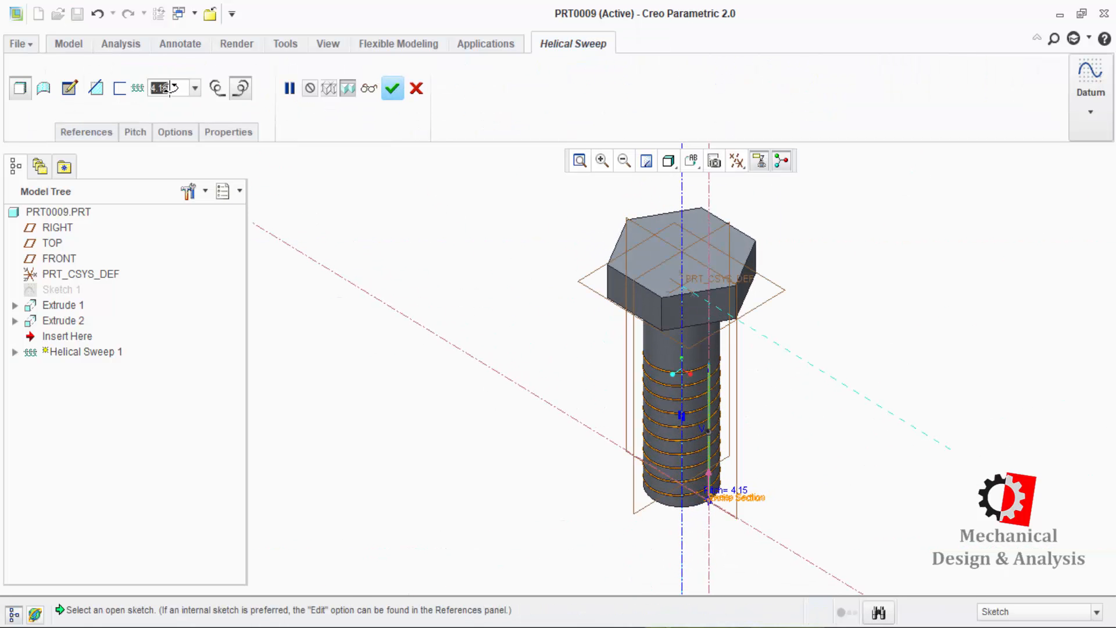
Step: Set the helical sweep pitch to 1, make it remove material, and complete the thread cut
type("11")
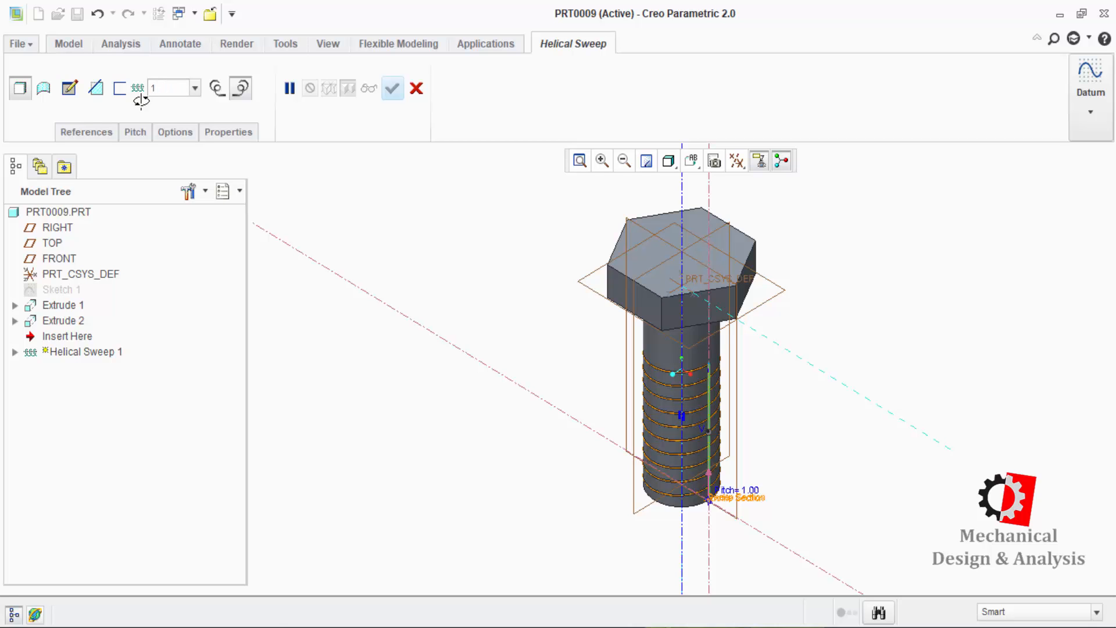
key("Return")
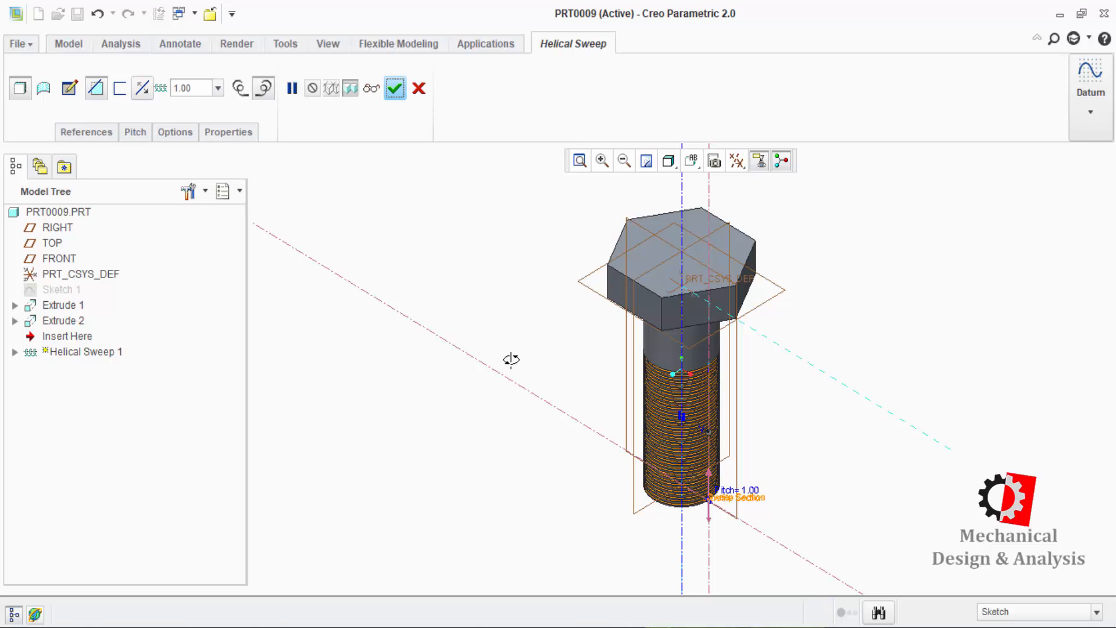
middle_click(452, 393)
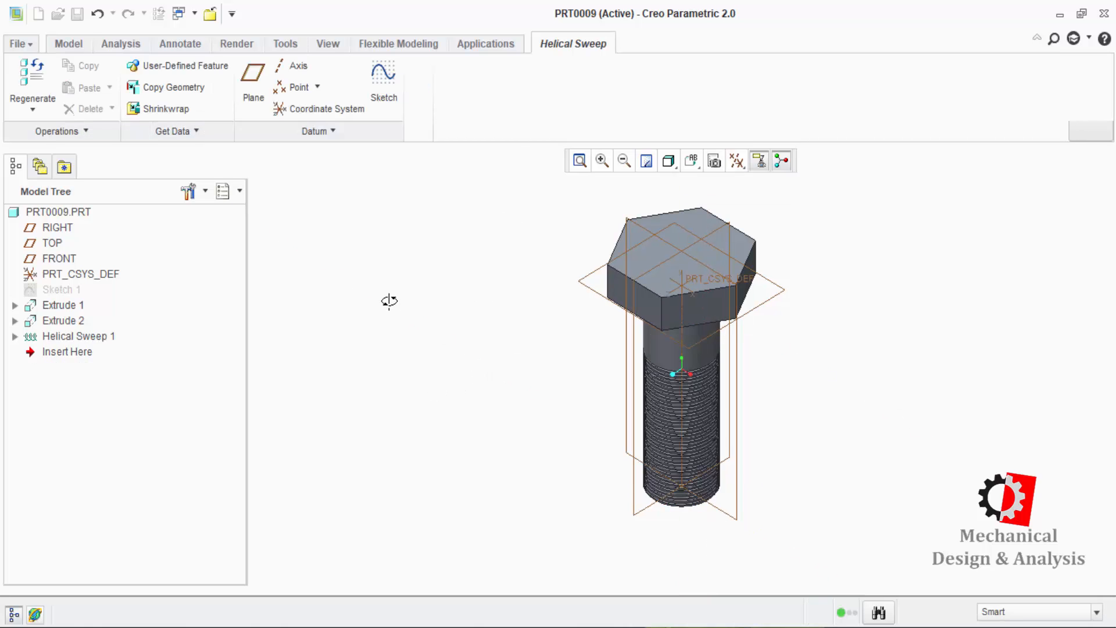
middle_click_drag(388, 294, 475, 239)
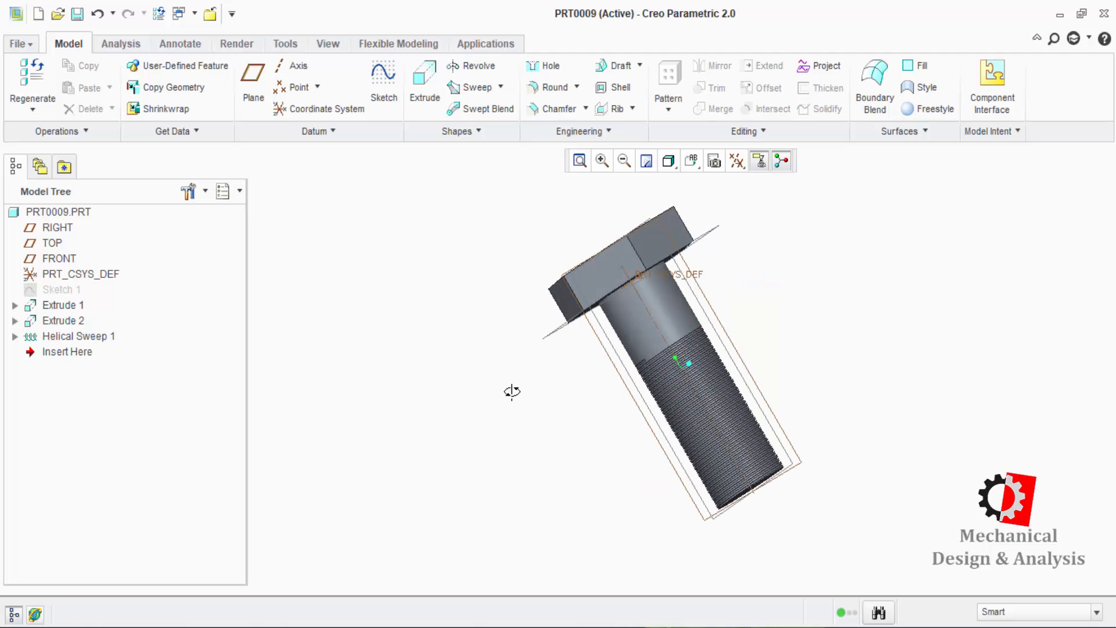
Step: Save a copy of the part named BOLT in the single_cylinder_assm folder
left_click(12, 40)
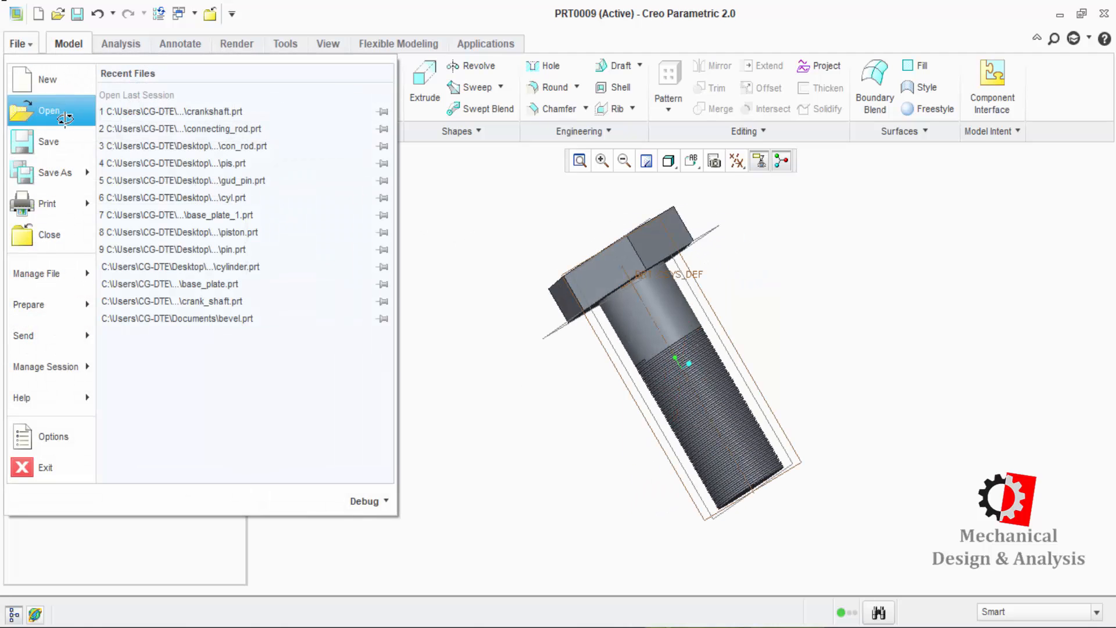
left_click(50, 172)
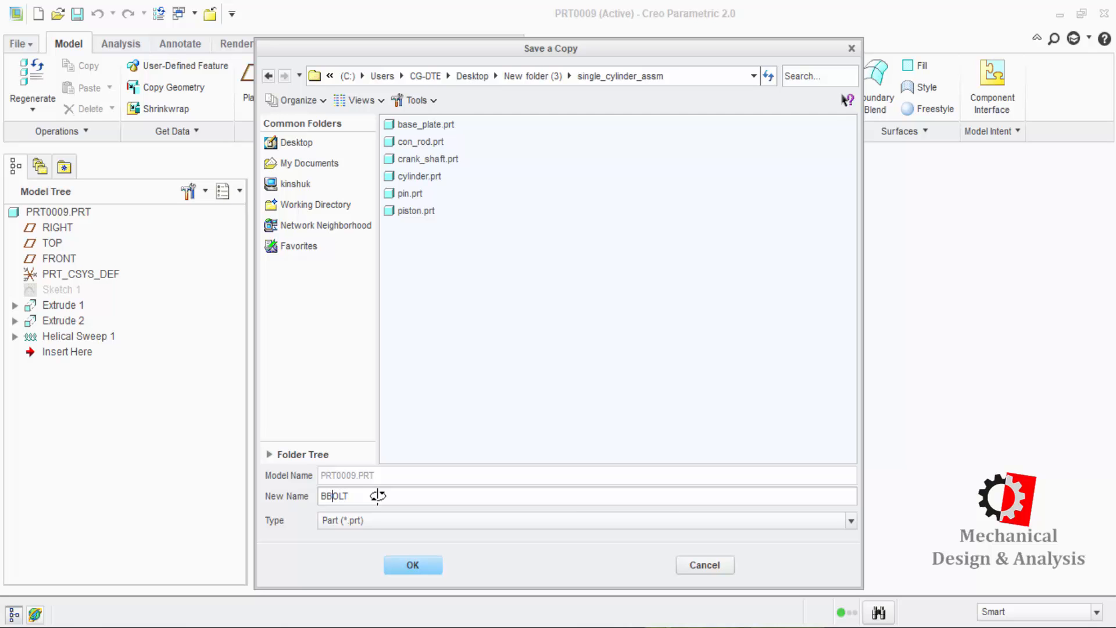
key("Return")
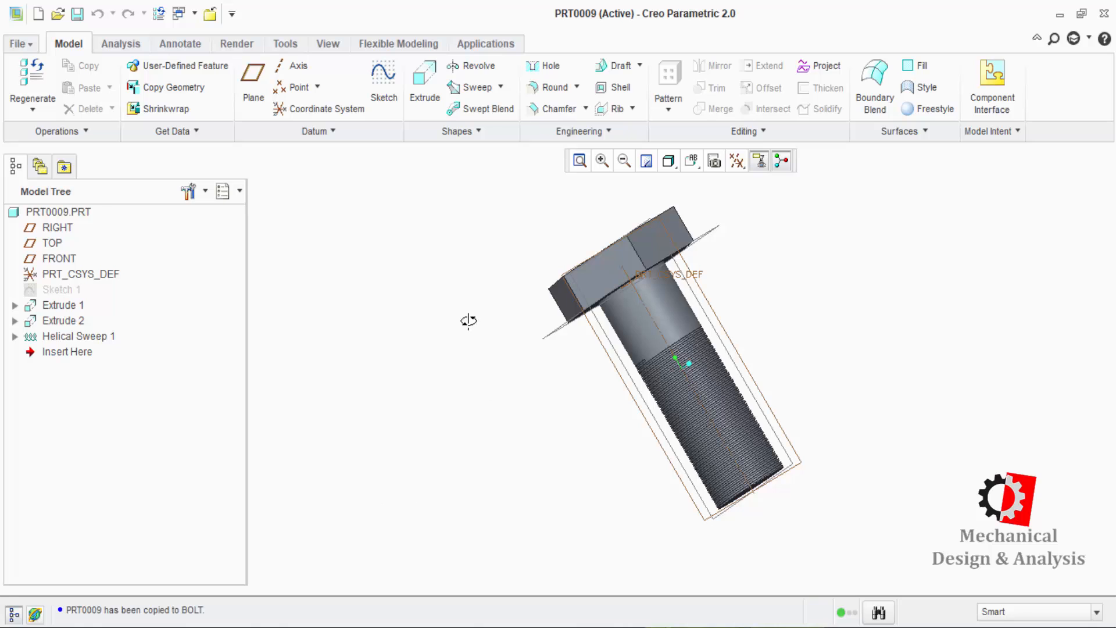
Step: Create a new solid part named prt0010 and start a sketch on the TOP datum plane
left_click(40, 11)
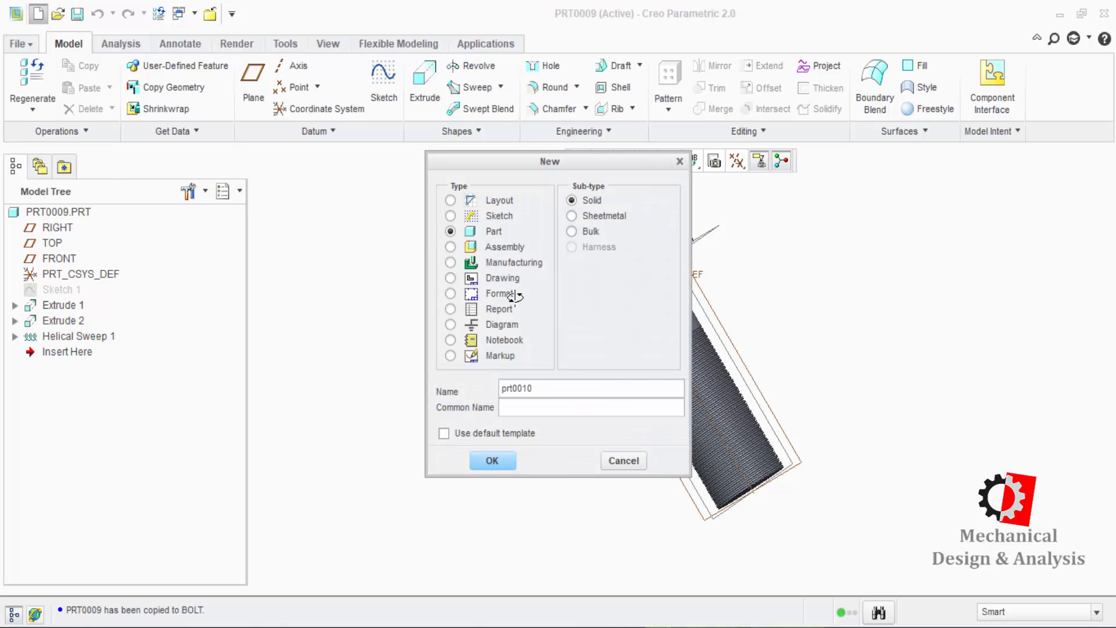
left_click(503, 455)
double_click(468, 264)
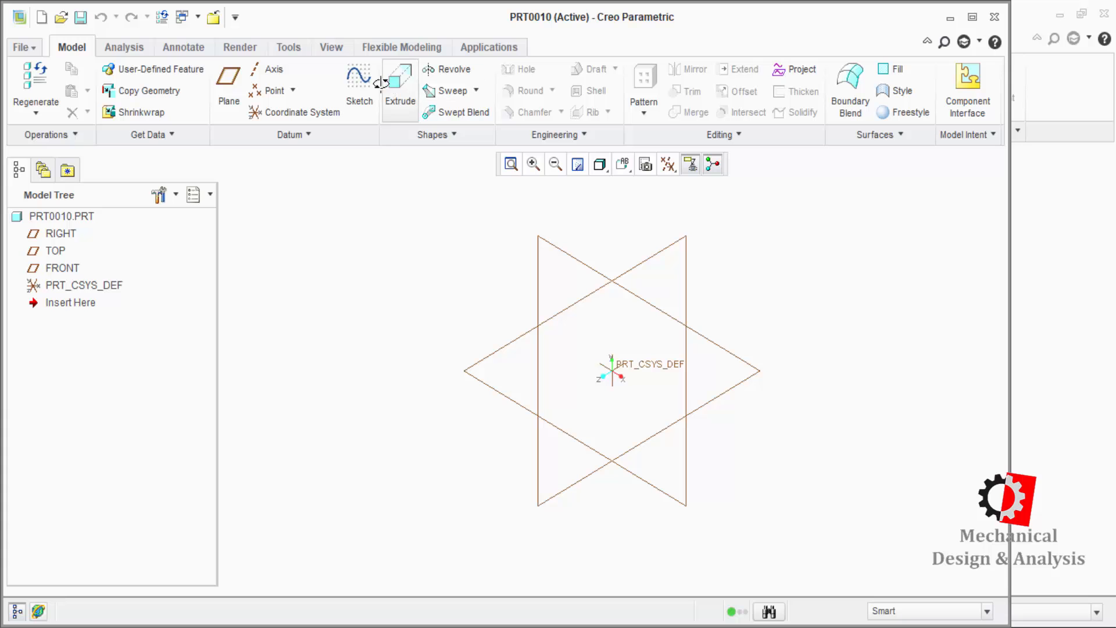
left_click(364, 83)
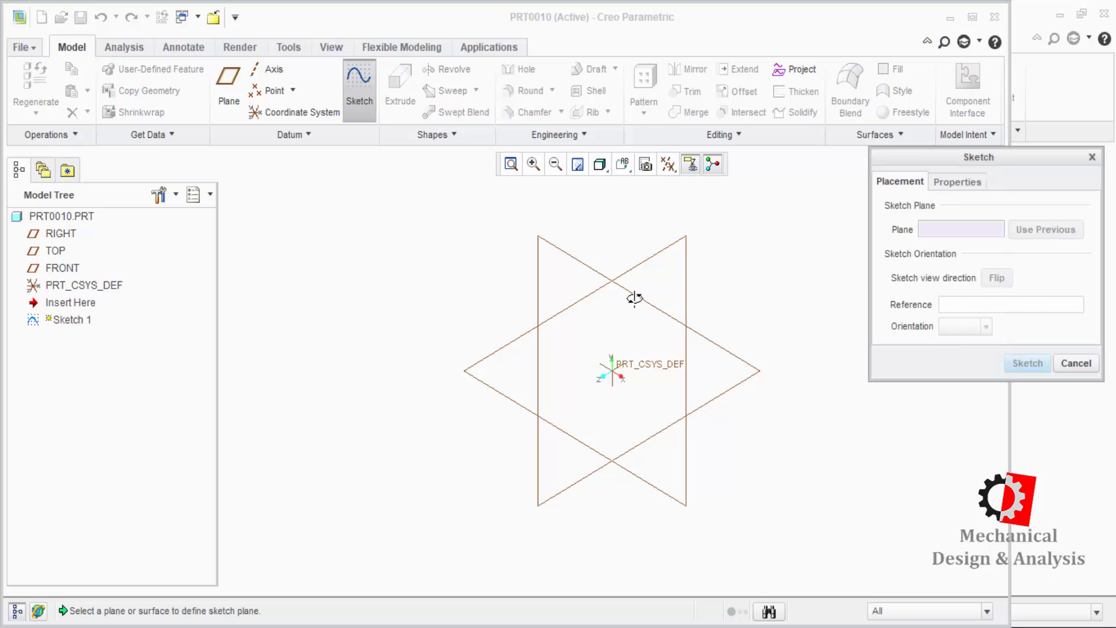
left_click(714, 338)
middle_click(747, 416)
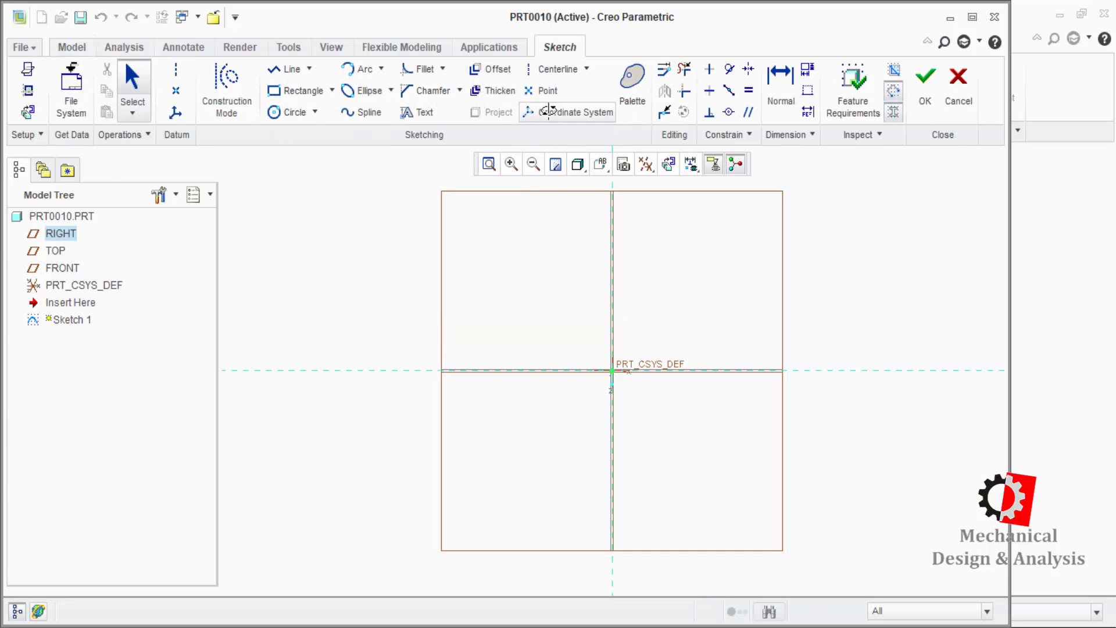
Step: Insert a six-sided hexagon from the sketcher palette near the origin and scale it to 20
left_click(632, 79)
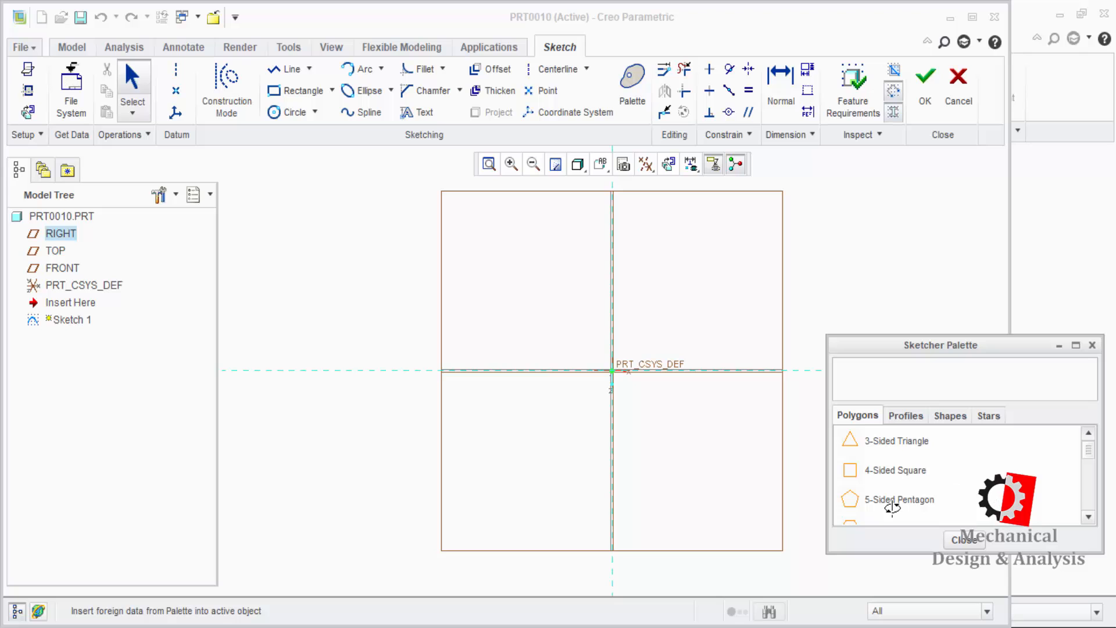
scroll(880, 494, "down", 1)
mouse_move(850, 440)
left_mouse_down()
mouse_move(602, 371)
mouse_move(610, 365)
left_mouse_up()
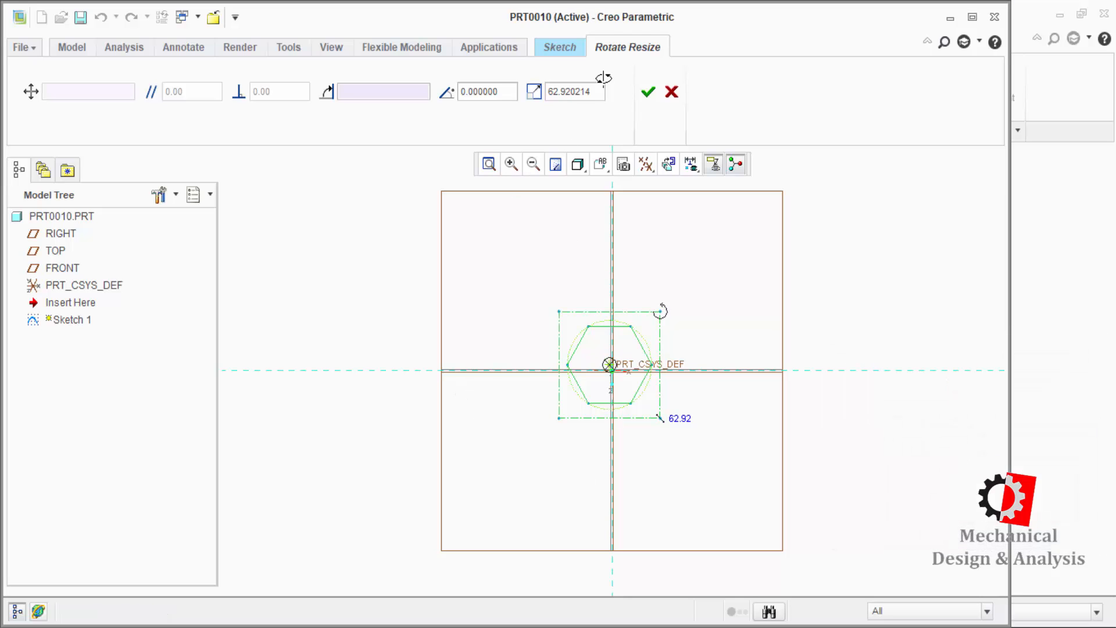
left_click(590, 92)
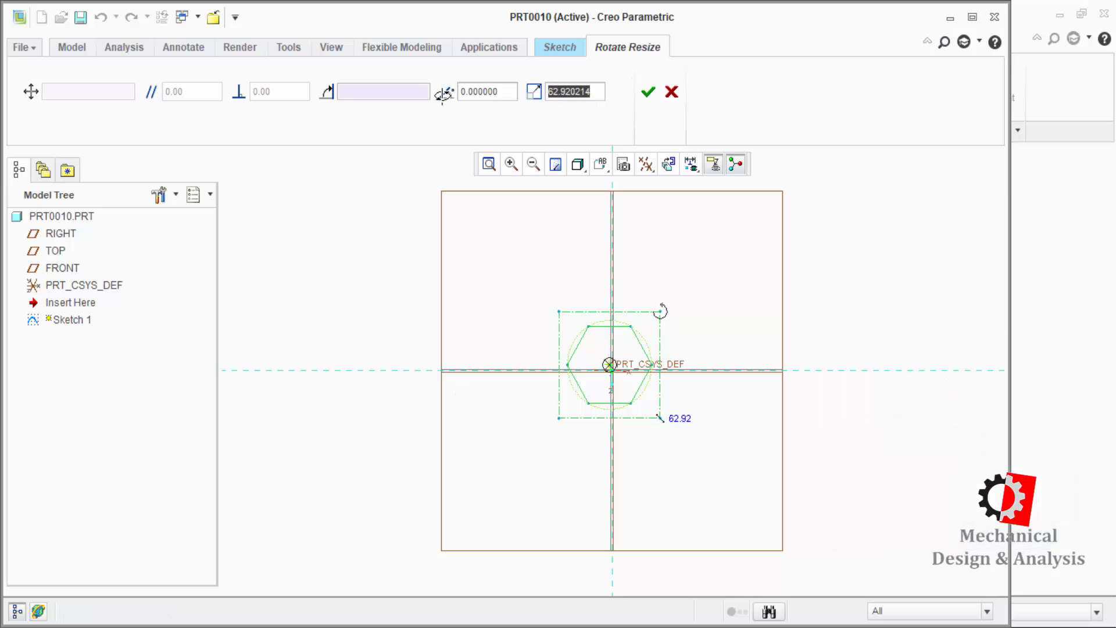
type("20")
key("Return")
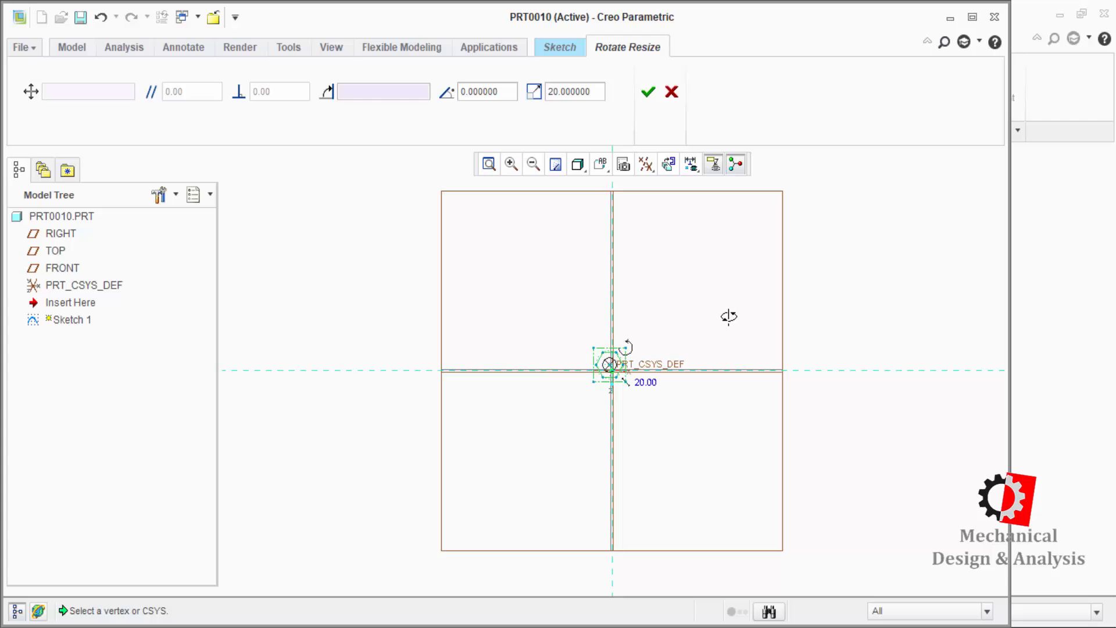
middle_click(675, 308)
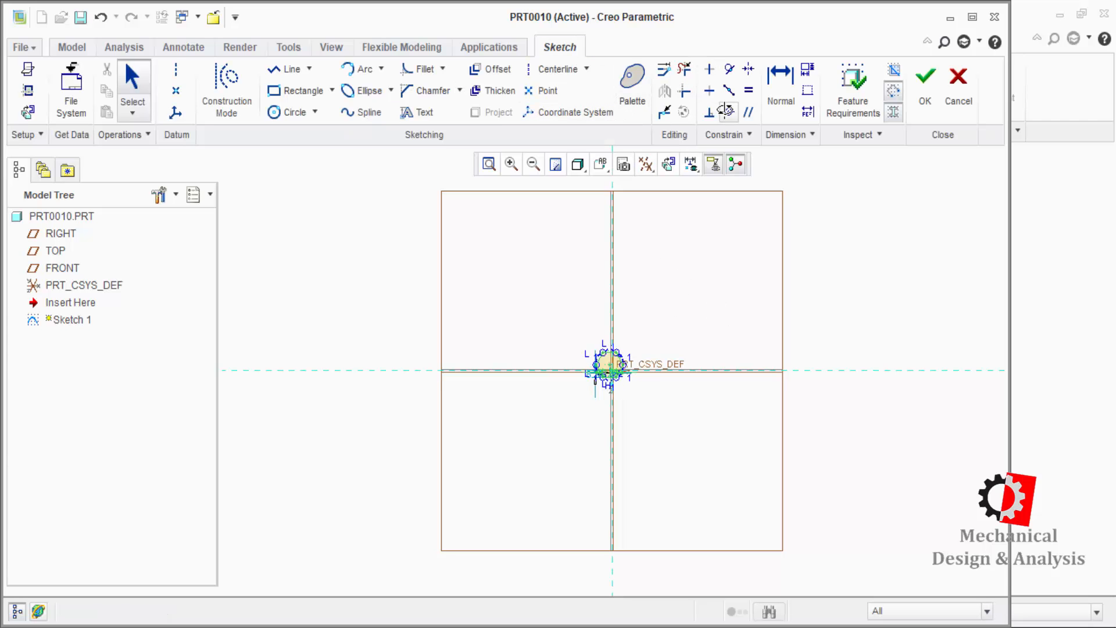
Step: Constrain the hexagon's center to be coincident with the horizontal and vertical reference lines
left_click(727, 110)
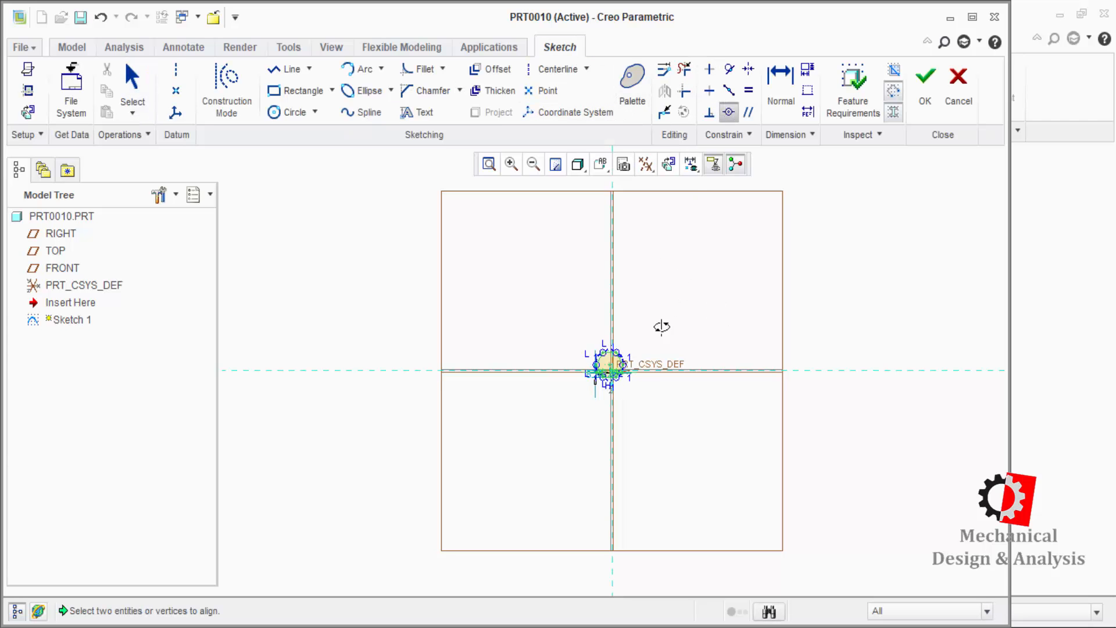
left_click(635, 365)
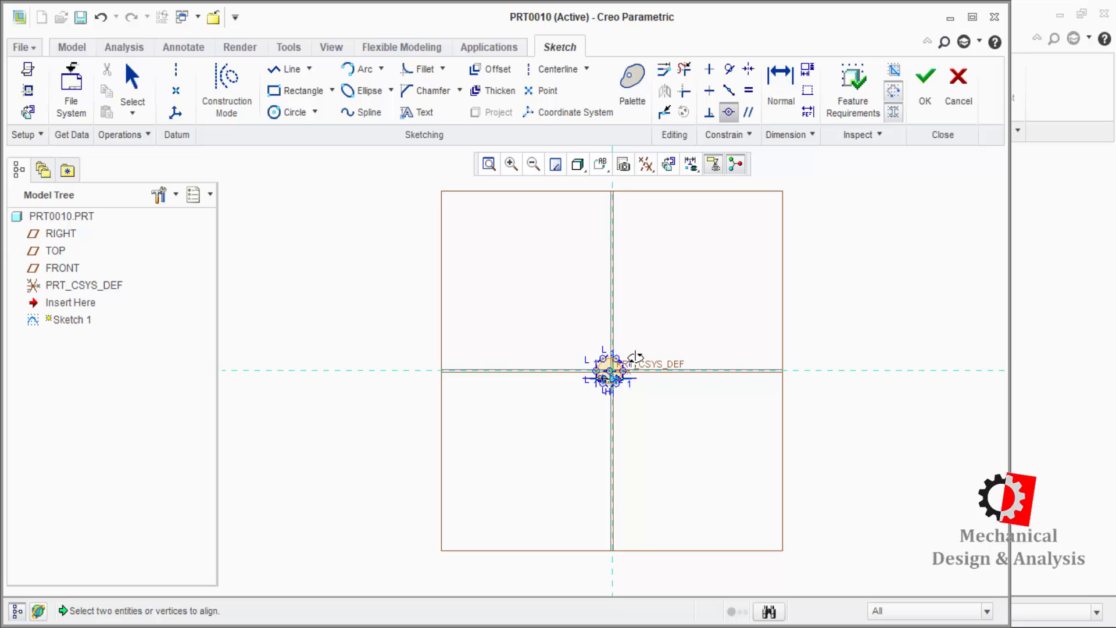
left_click(490, 164)
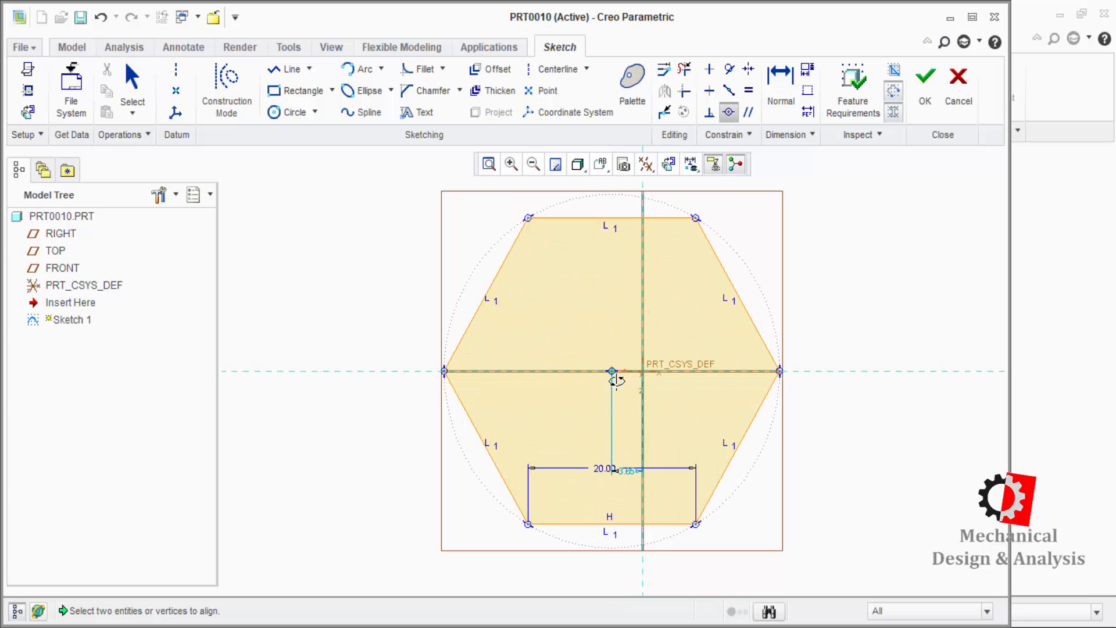
left_click(615, 365)
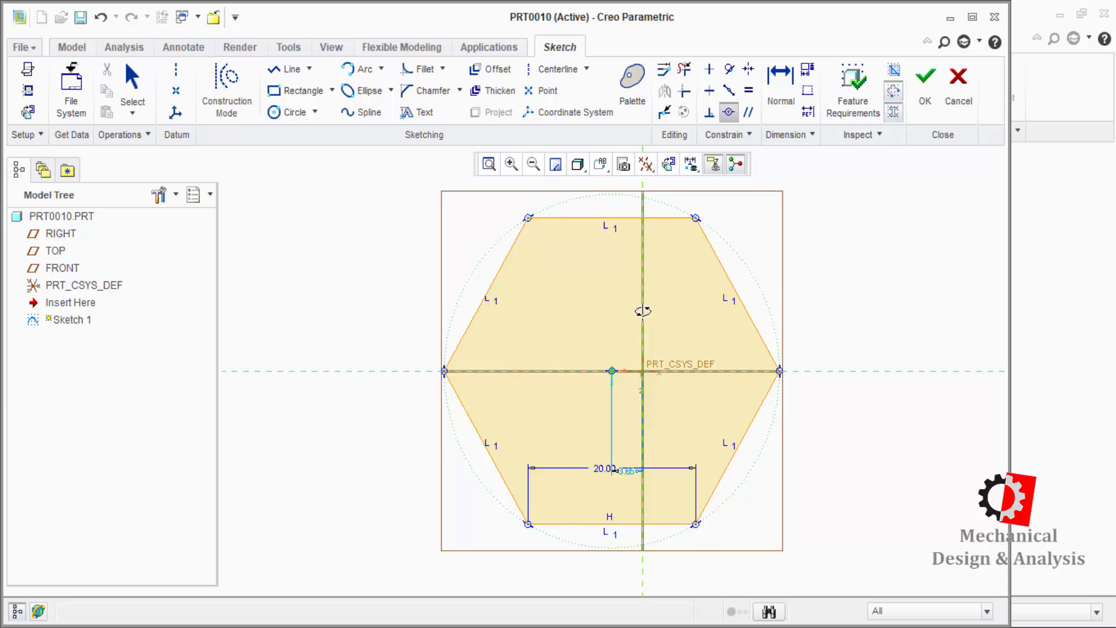
left_click(642, 311)
middle_click(748, 453)
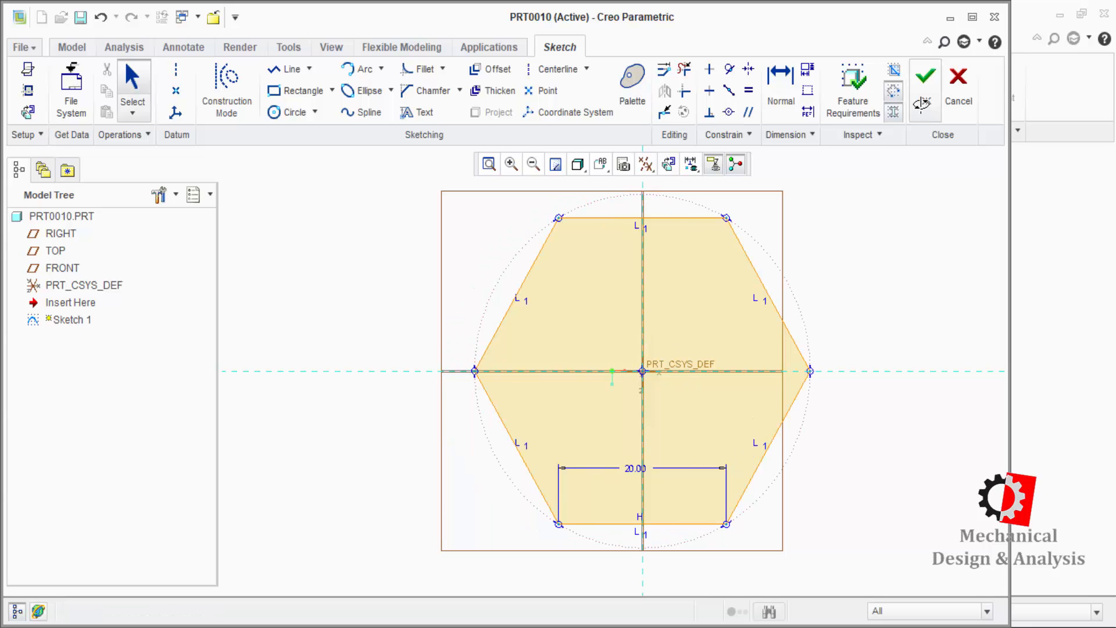
Step: Sketch a circle centered on the origin inside the hexagon, set its diameter to 20, and finish the sketch
left_click(287, 113)
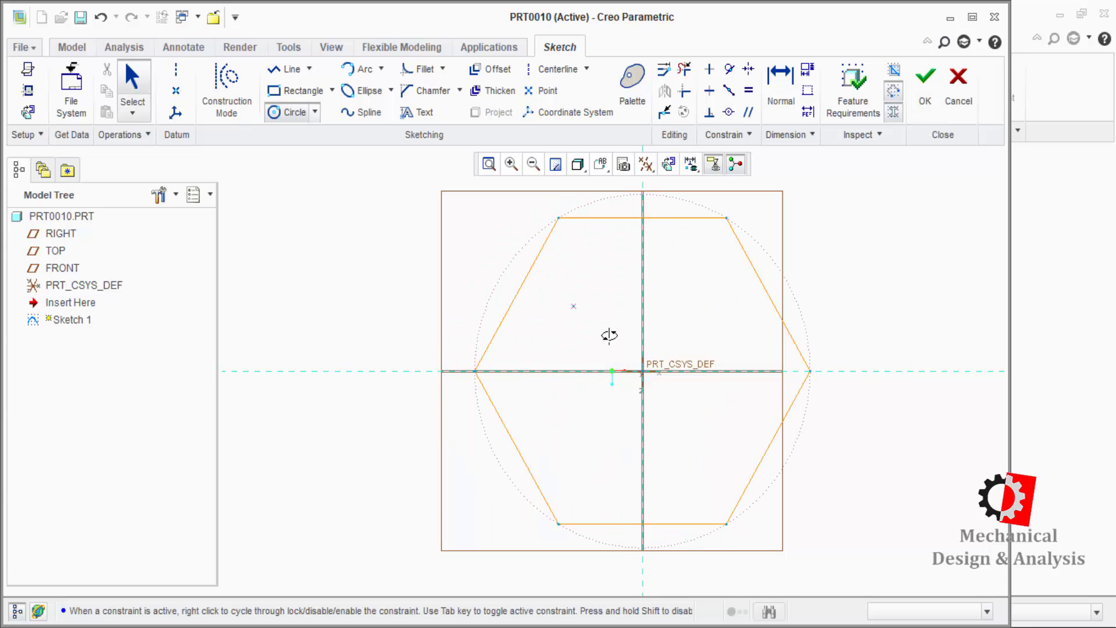
left_click(642, 371)
left_click(602, 418)
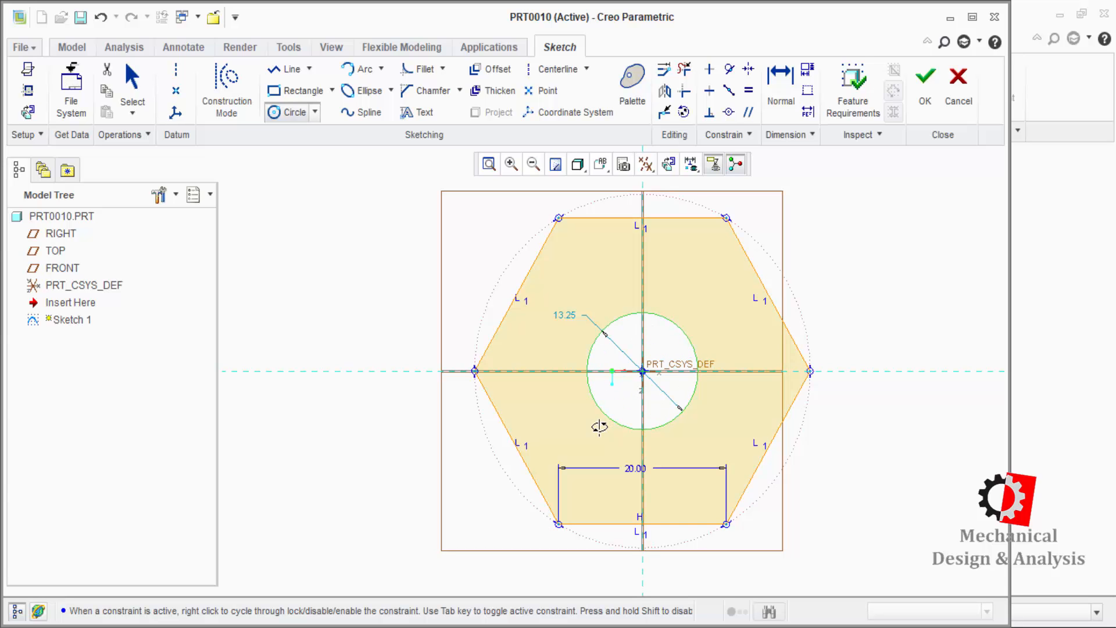
middle_click(600, 424)
double_click(566, 313)
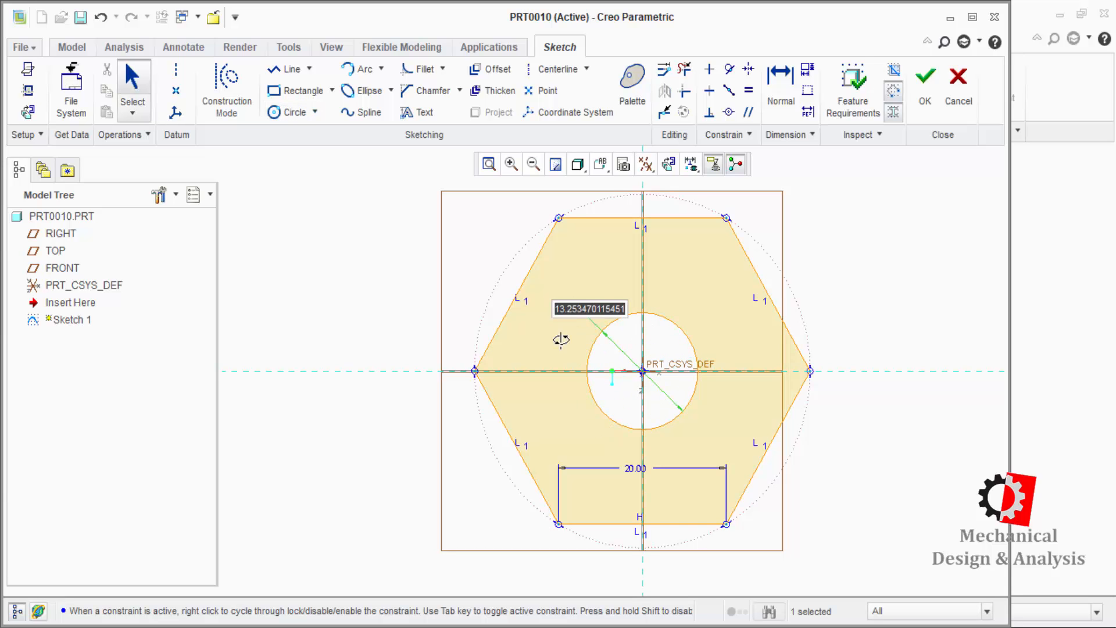
type("20")
key("Return")
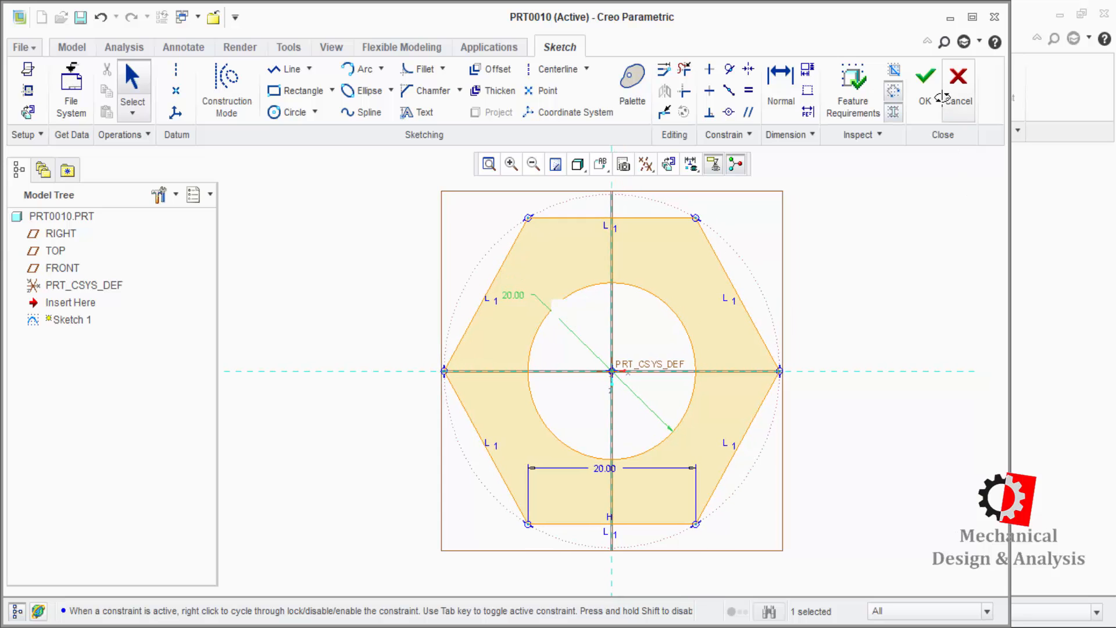
left_click(925, 105)
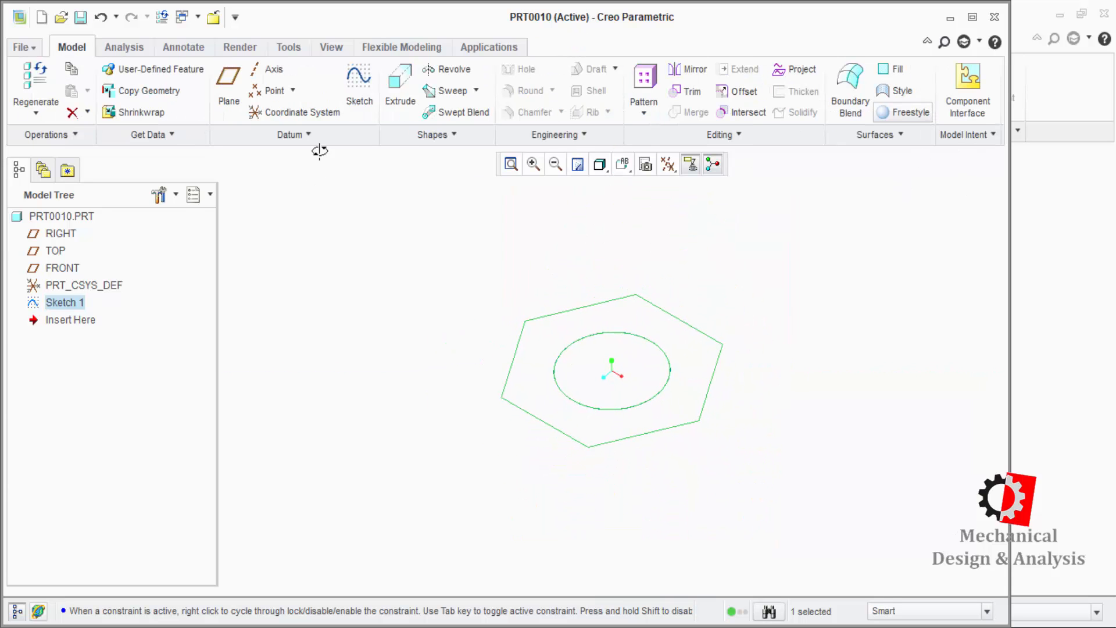
Step: Extrude the hexagon and circle sketch to a depth of 10 to form the nut body
left_click(398, 95)
double_click(125, 91)
type("11")
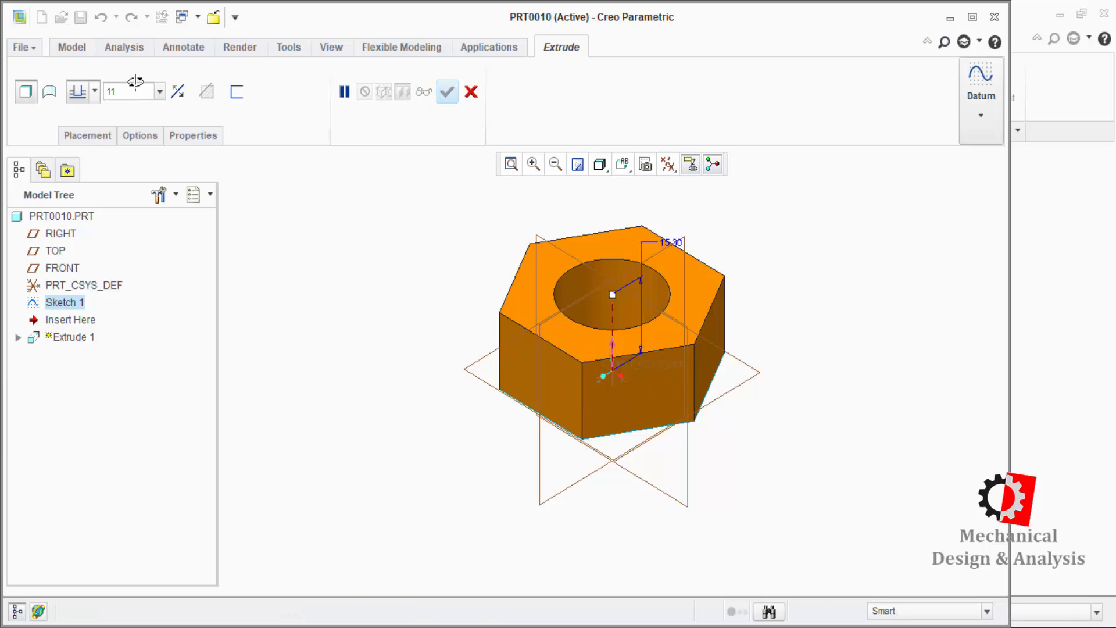
key("Return")
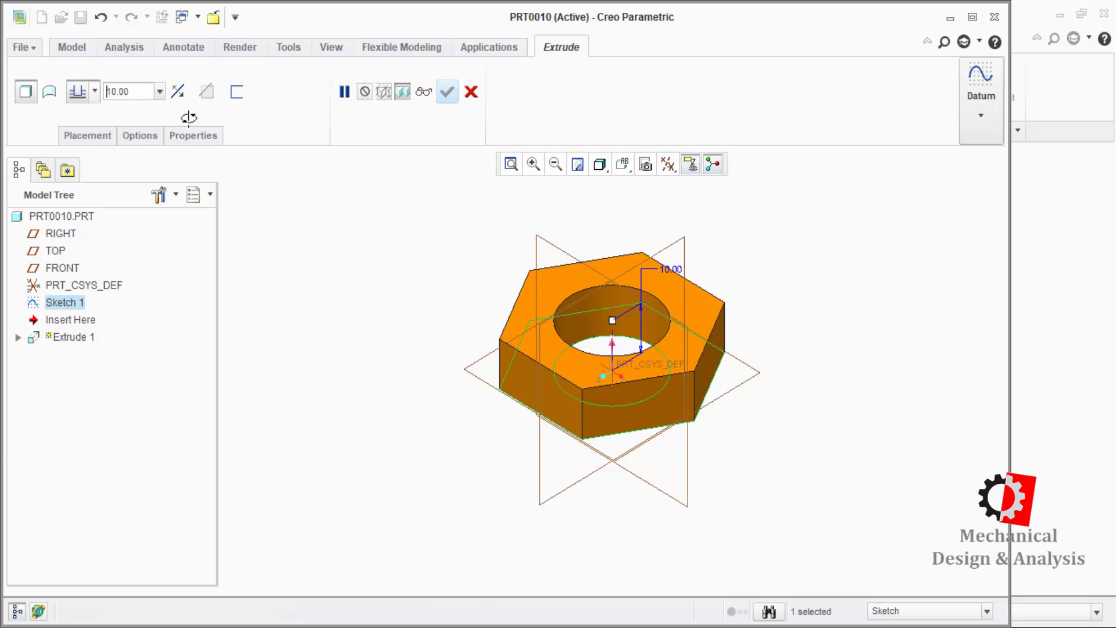
middle_click(402, 373)
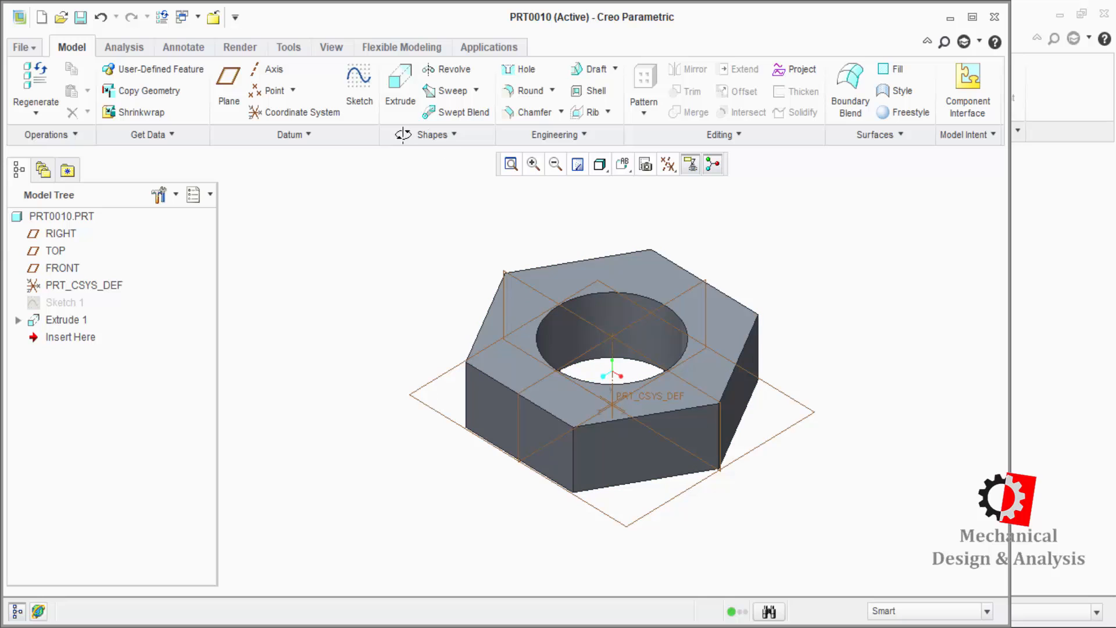
Step: Start a Helical Sweep and open its profile sketch on the FRONT datum plane with RIGHT as the orientation reference
left_click(475, 91)
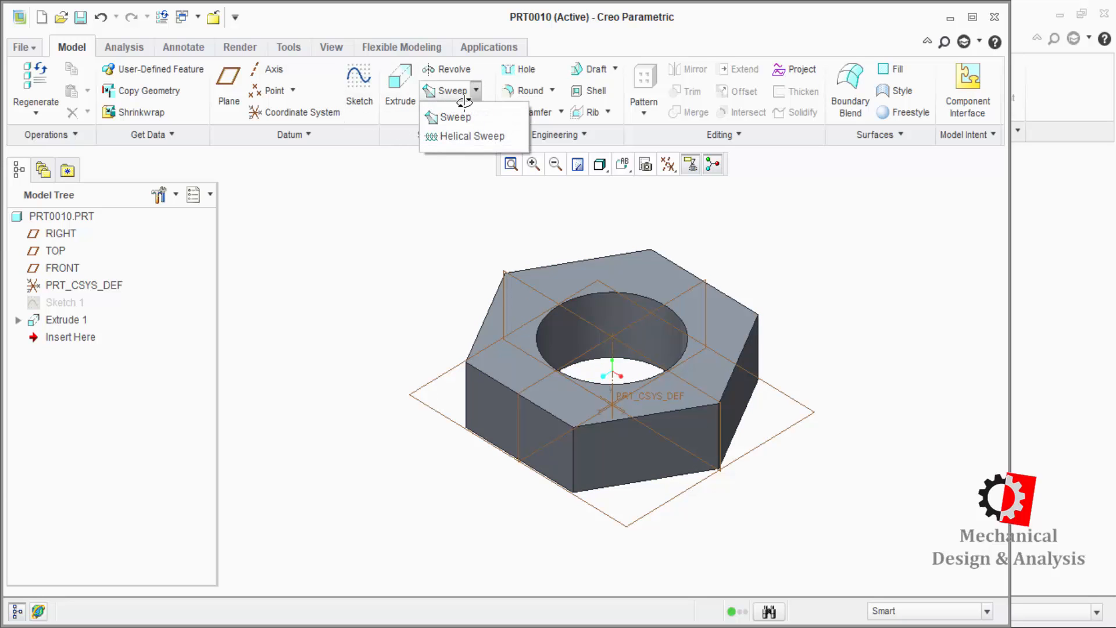
left_click(448, 133)
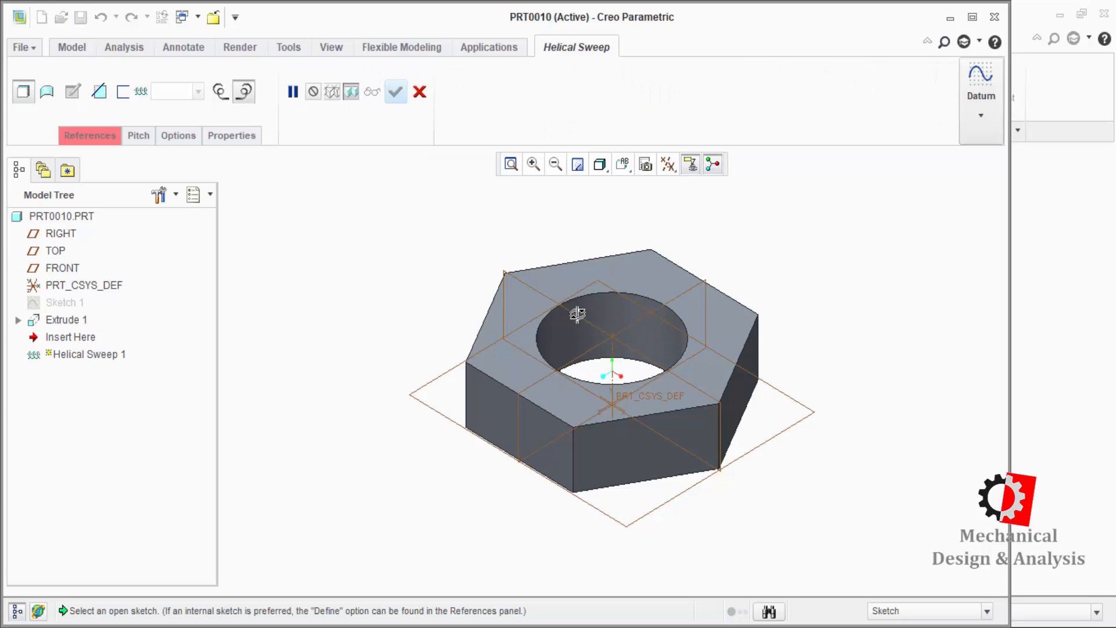
left_click(99, 139)
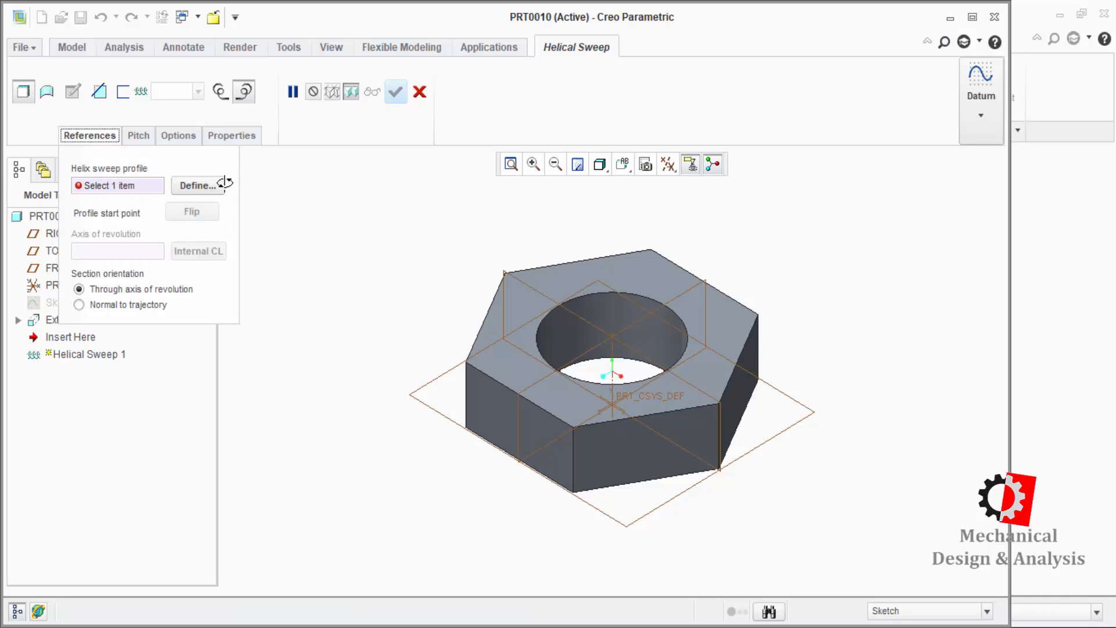
left_click(221, 182)
left_click(461, 349)
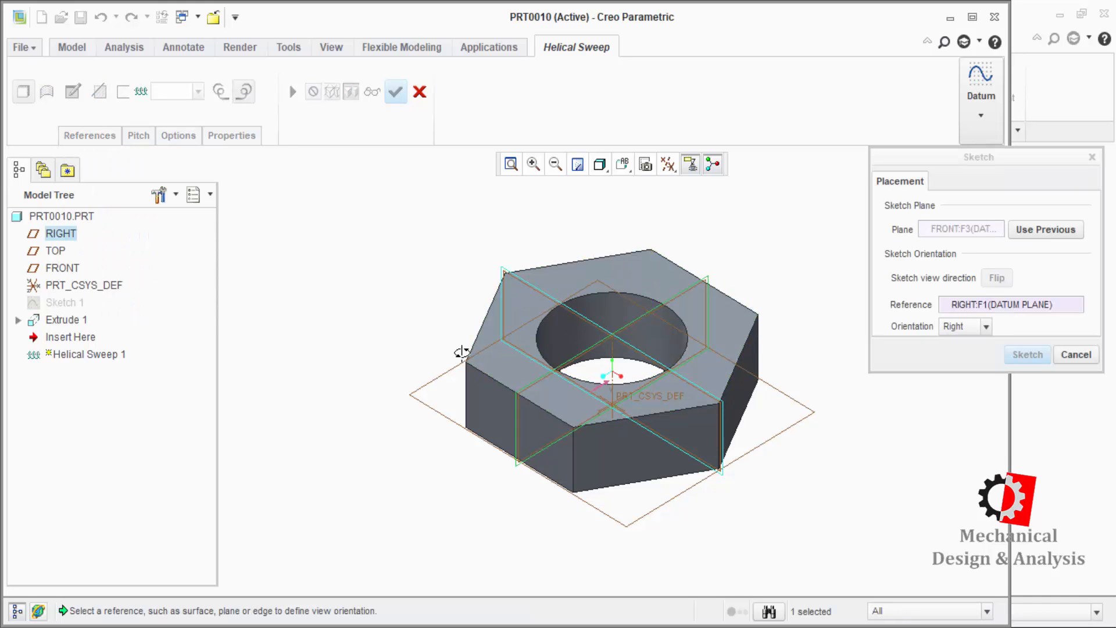
middle_click(465, 353)
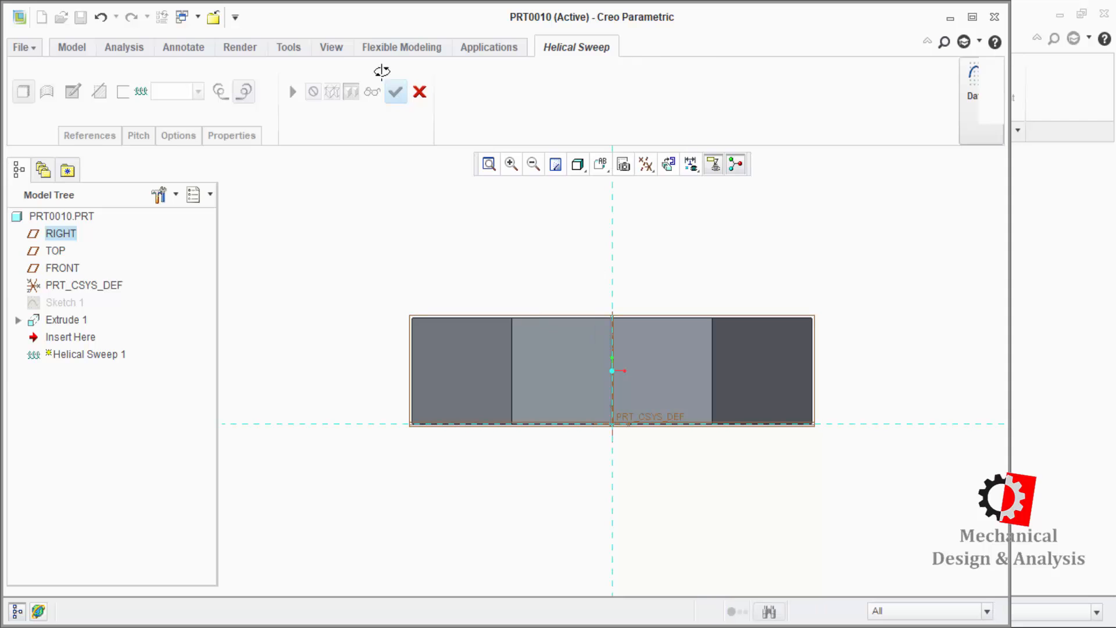
Step: Place a vertical centerline through the hole's center as the helix axis of revolution
left_click(176, 65)
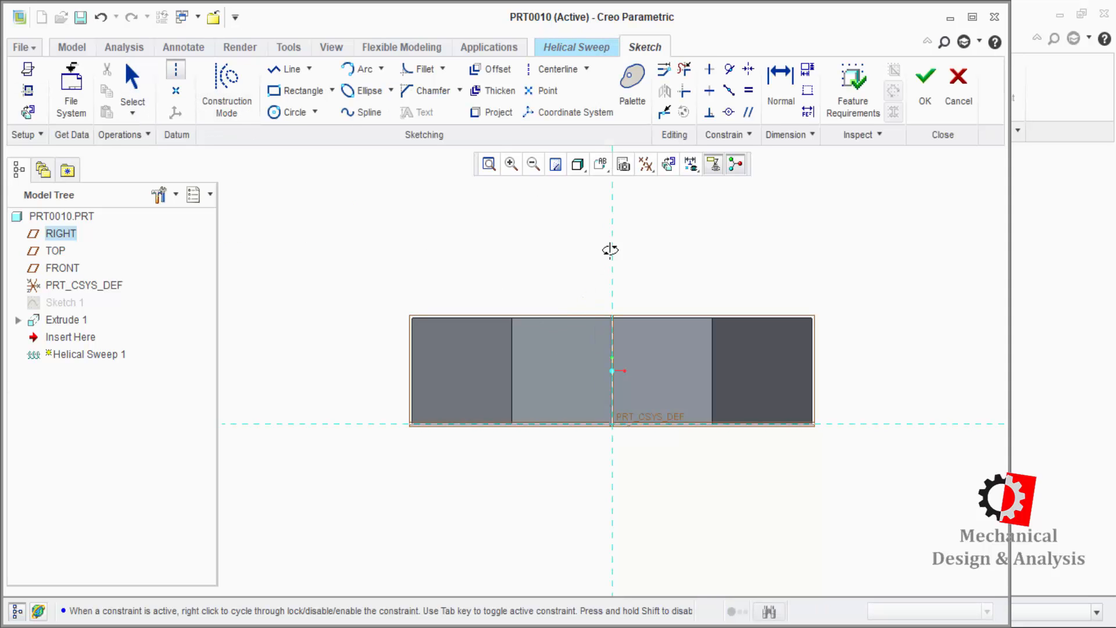
left_click(609, 294)
middle_click(527, 366)
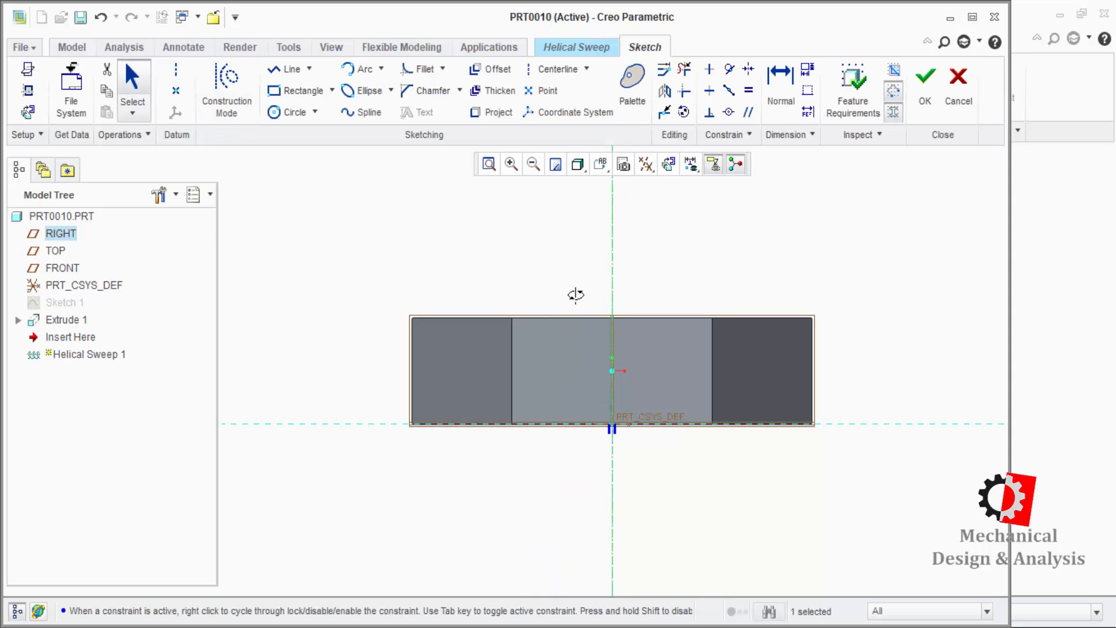
Step: Switch the display to wireframe, project the hole's edge to the right of the centerline as the helix profile, and finish the sketch
left_click(579, 165)
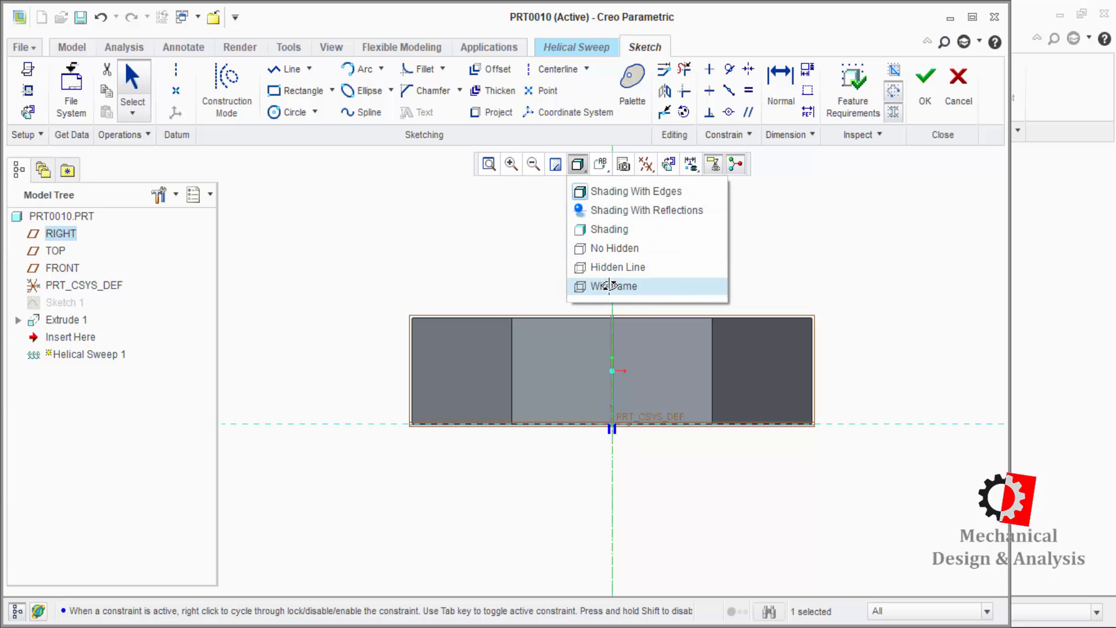
left_click(598, 287)
key("l")
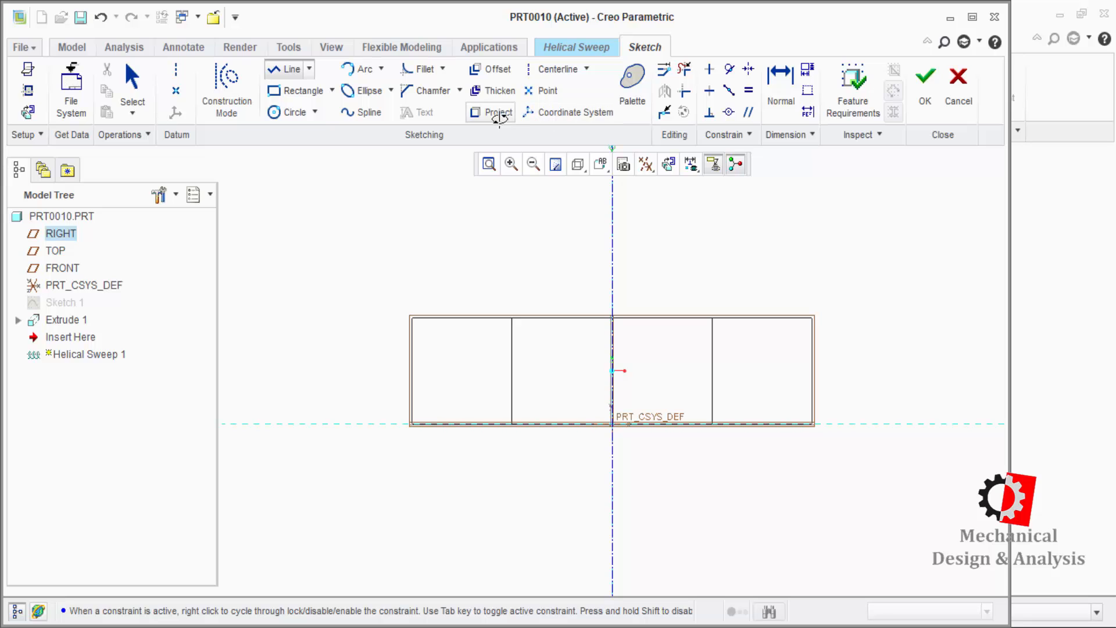
left_click(492, 112)
left_click(713, 361)
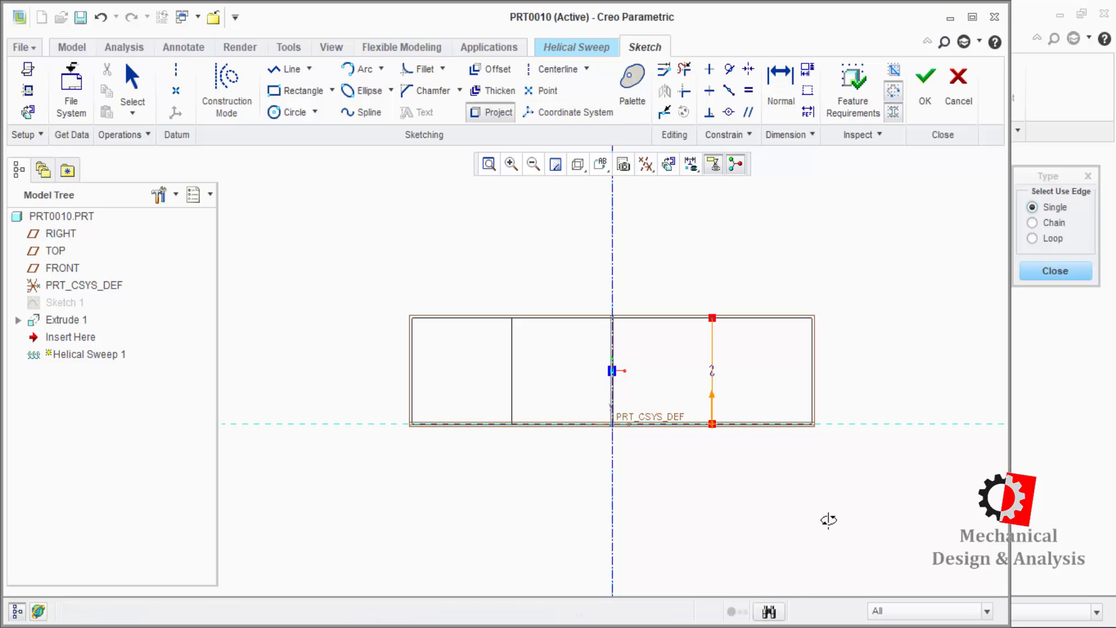
left_click(925, 84)
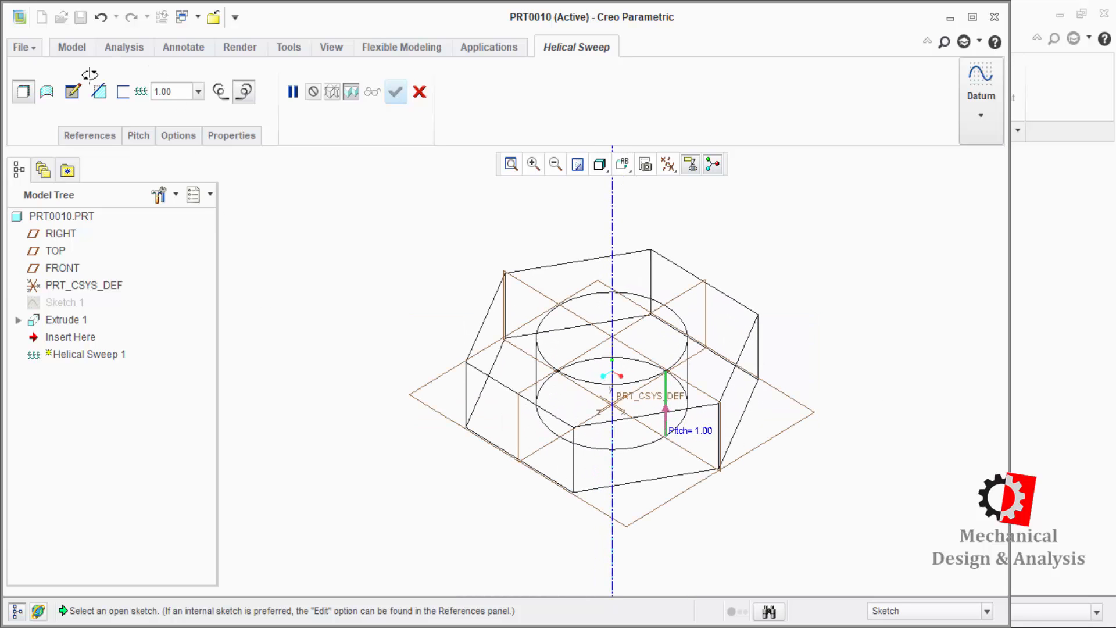
Step: Sketch the thread section as a circle of diameter 0.5 centered on the helix profile's start point and finish the section
left_click(72, 91)
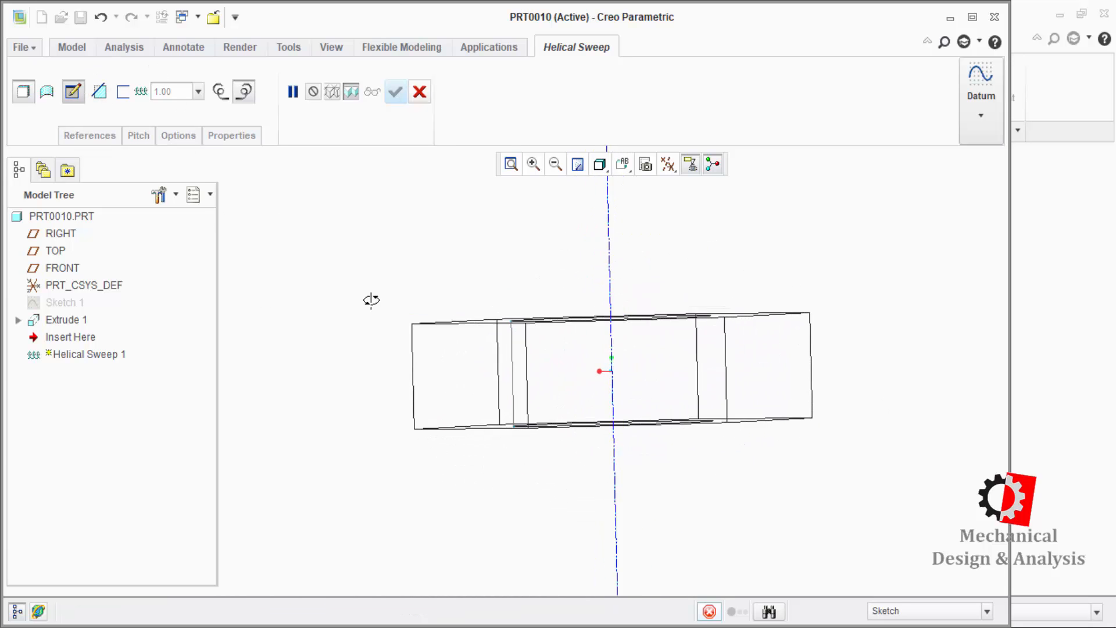
left_click(274, 112)
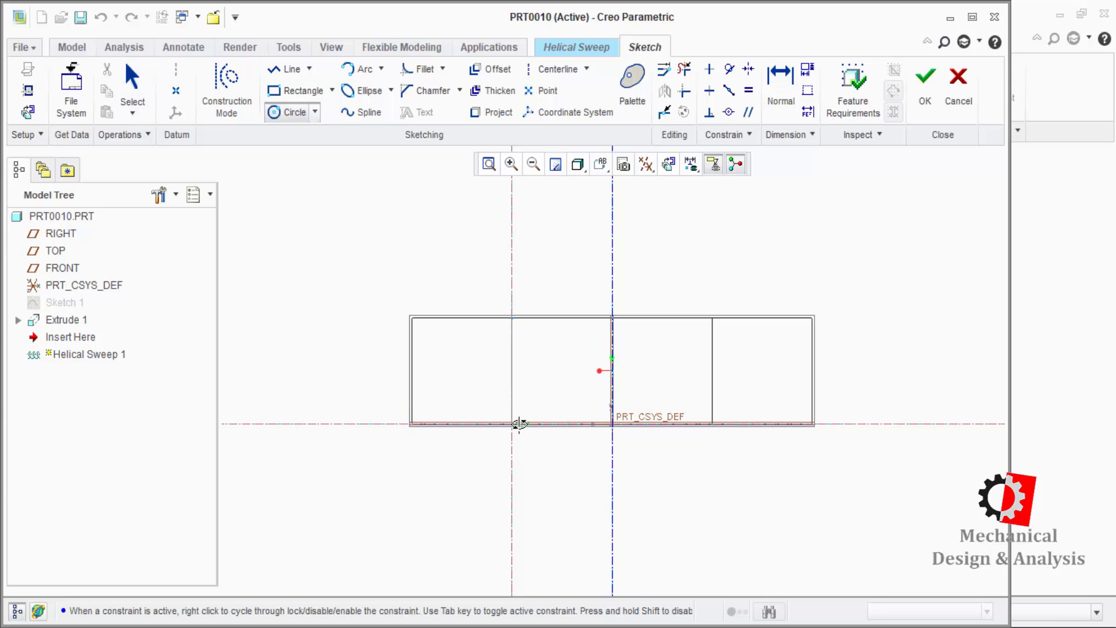
left_click(510, 424)
left_click(526, 405)
middle_click(486, 447)
double_click(474, 402)
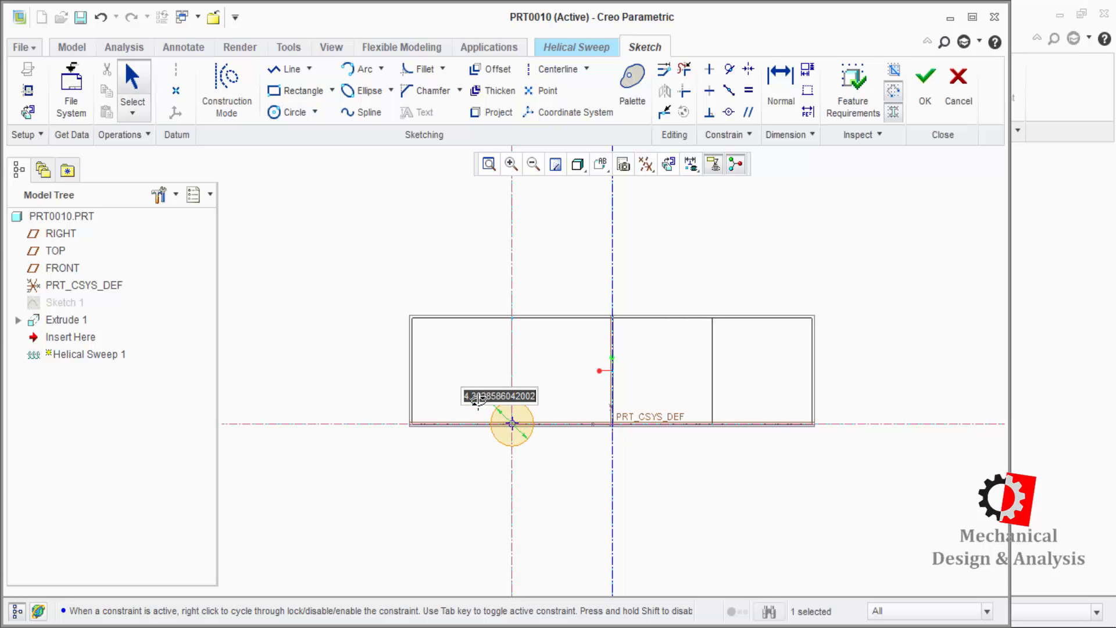
key("BackSpace")
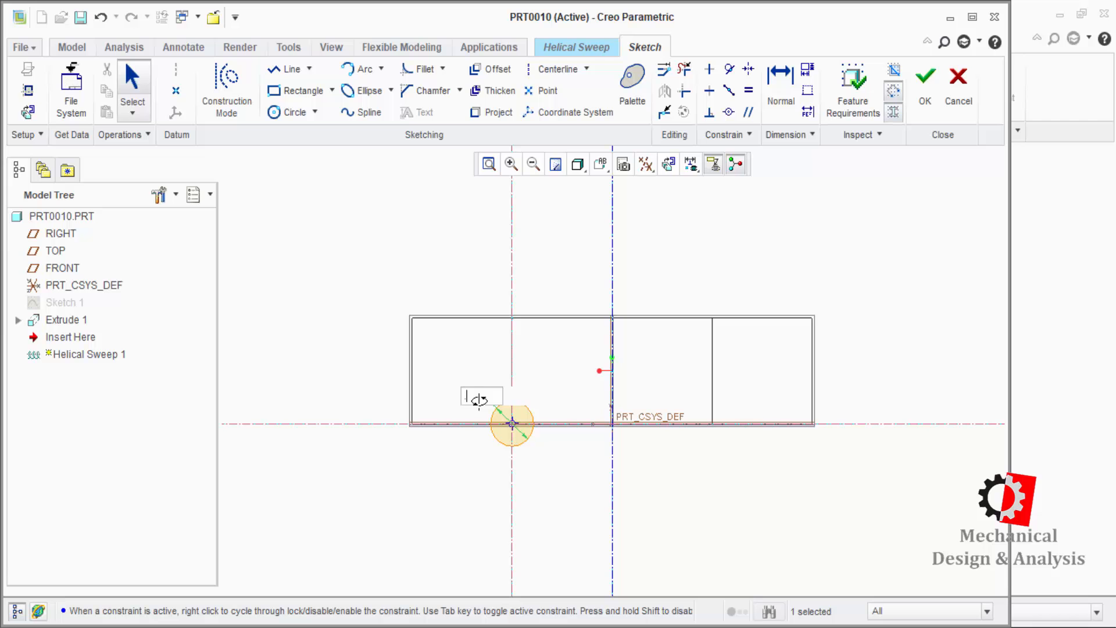
type(".5")
key("Return")
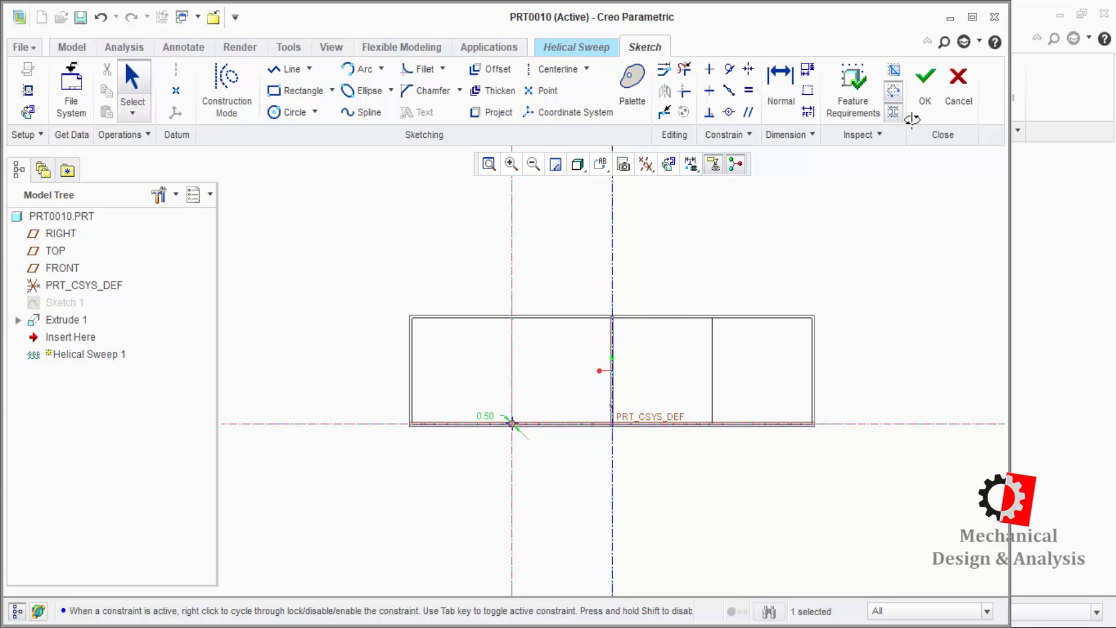
left_click(924, 81)
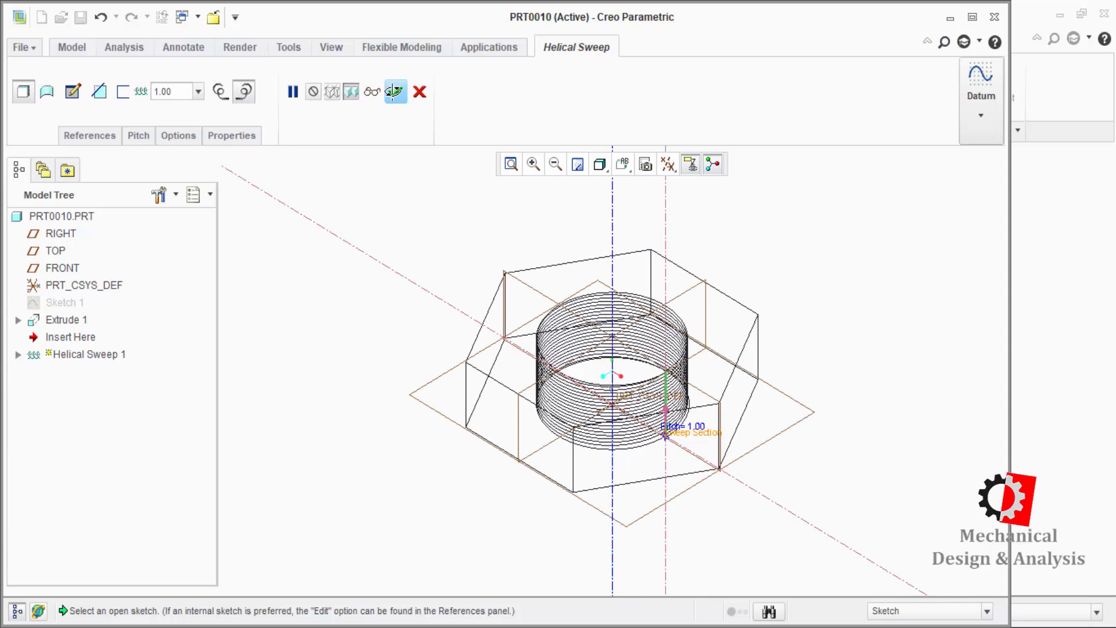
Step: Set the helical sweep to remove material, complete the thread cut, and display the nut as Shading With Edges
left_click(99, 91)
left_click(396, 91)
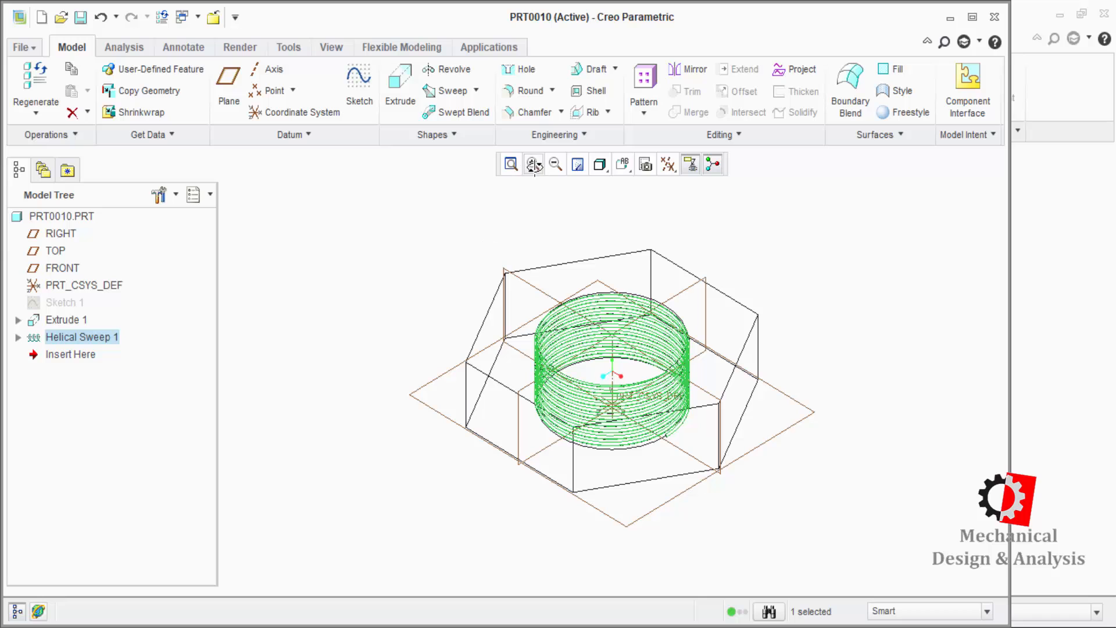
left_click(600, 165)
left_click(620, 190)
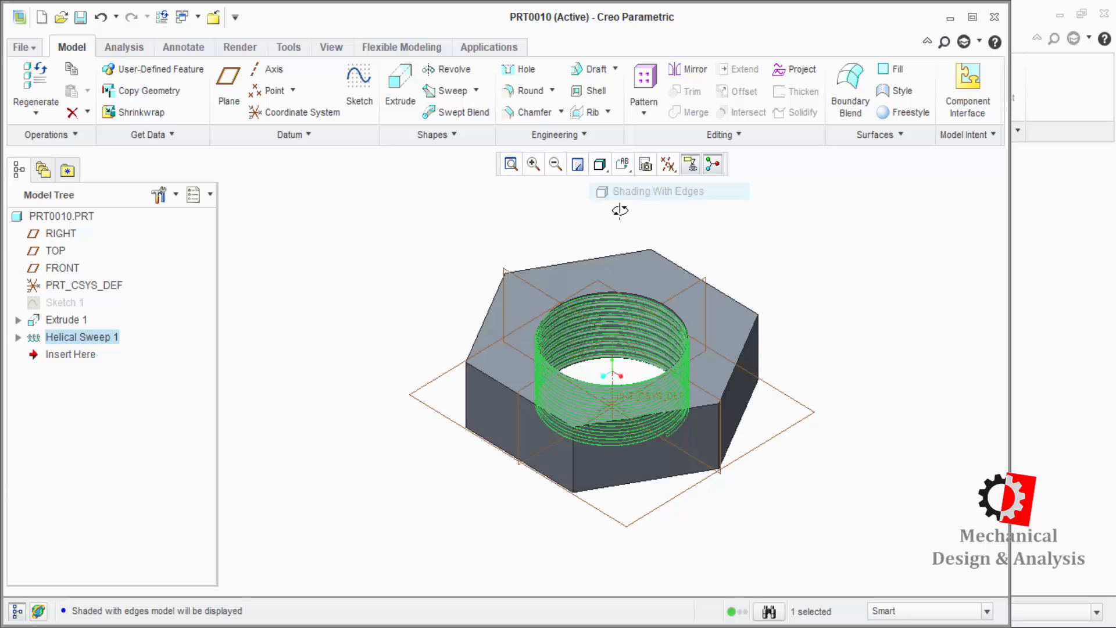
left_click(362, 399)
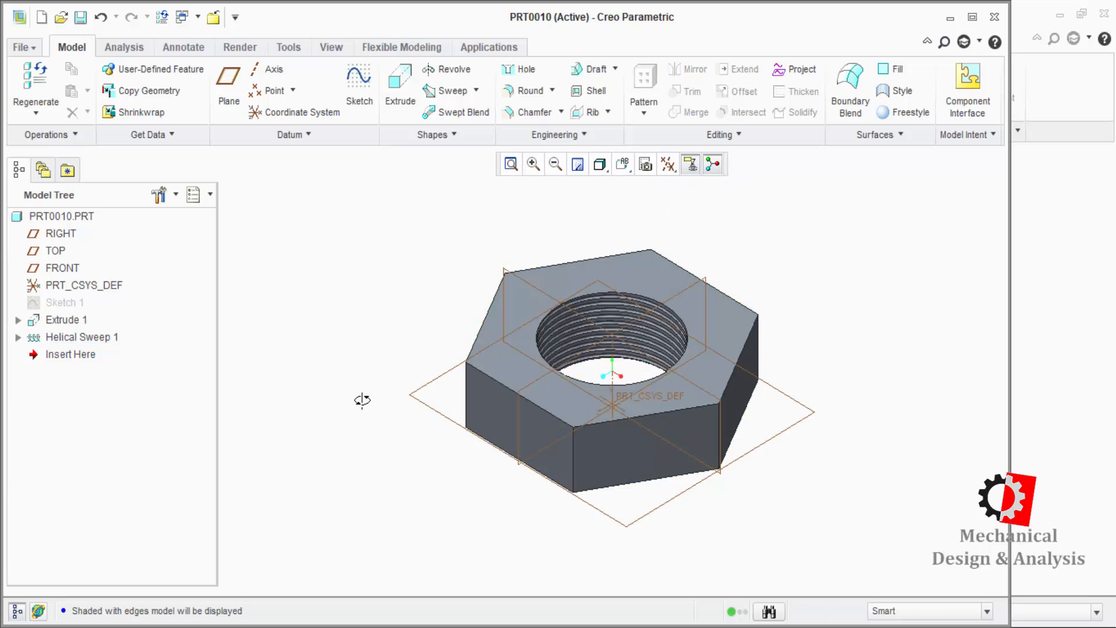
Step: Save a copy of the part as NUT in the single_cylinder_assm folder
left_click(25, 47)
left_click(56, 180)
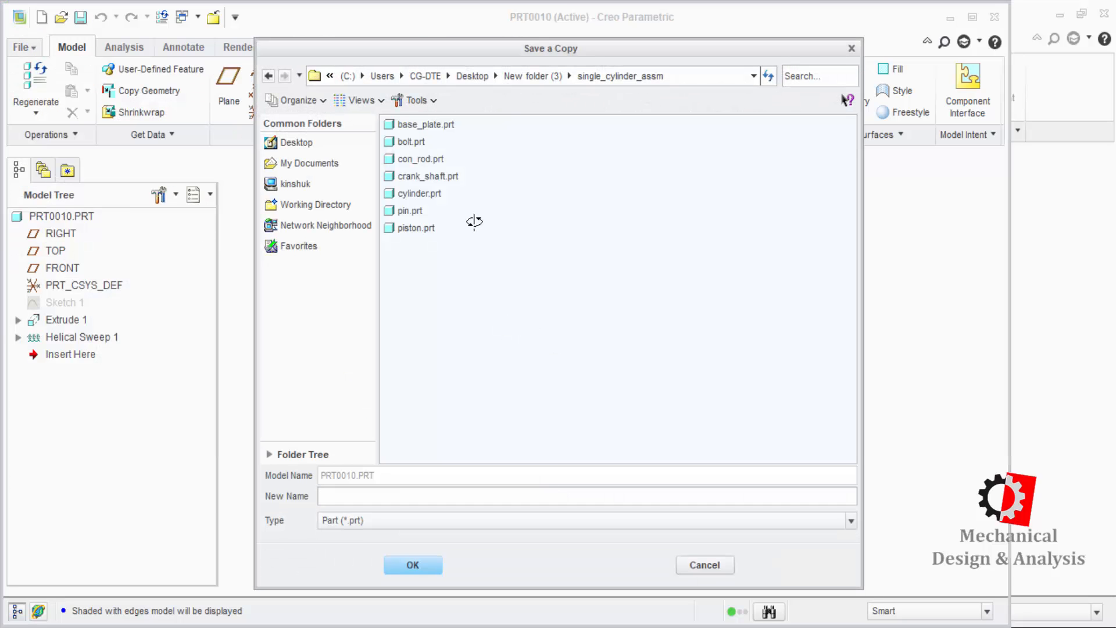
type("NNUT")
key("Return")
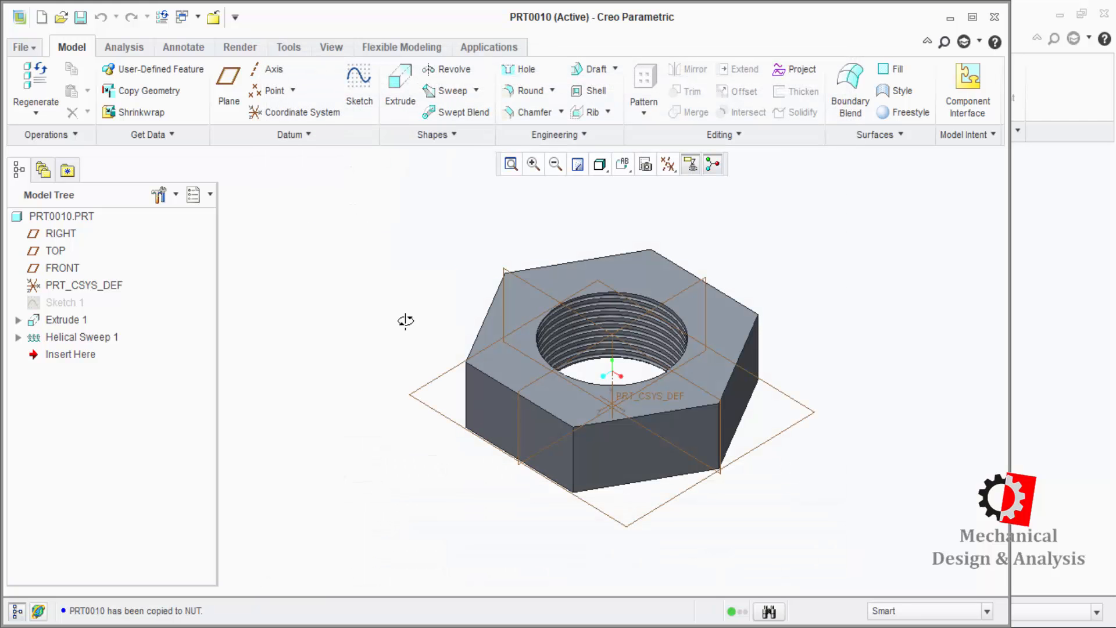
Step: Create a new design assembly named asm0002 using the mmns_asm_design template instead of the default one
left_click(43, 19)
left_click(505, 247)
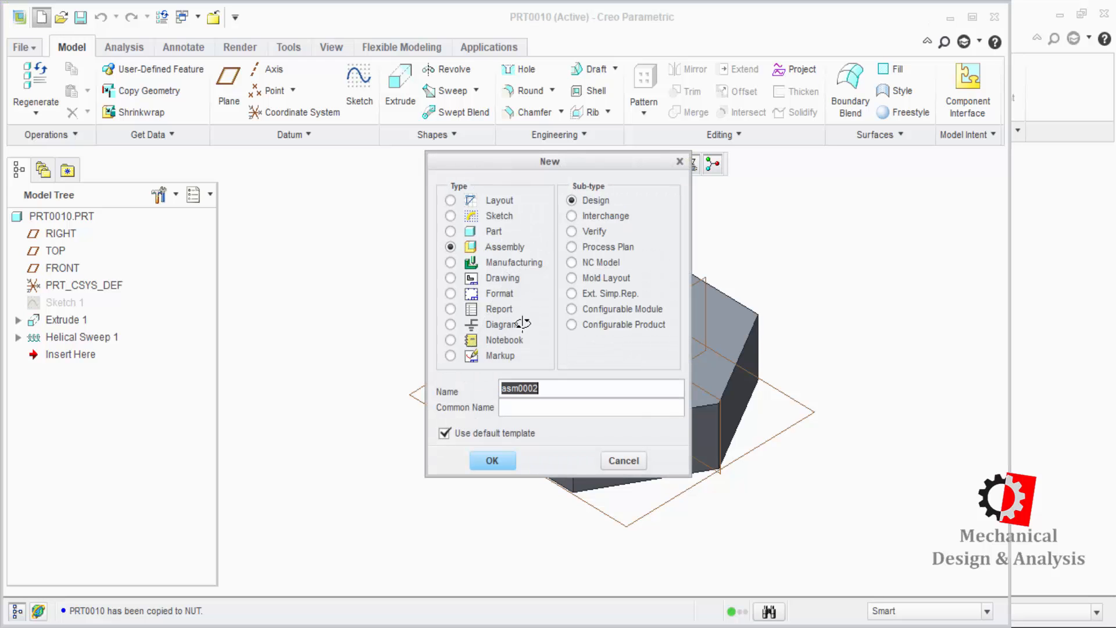
left_click(495, 433)
left_click(492, 460)
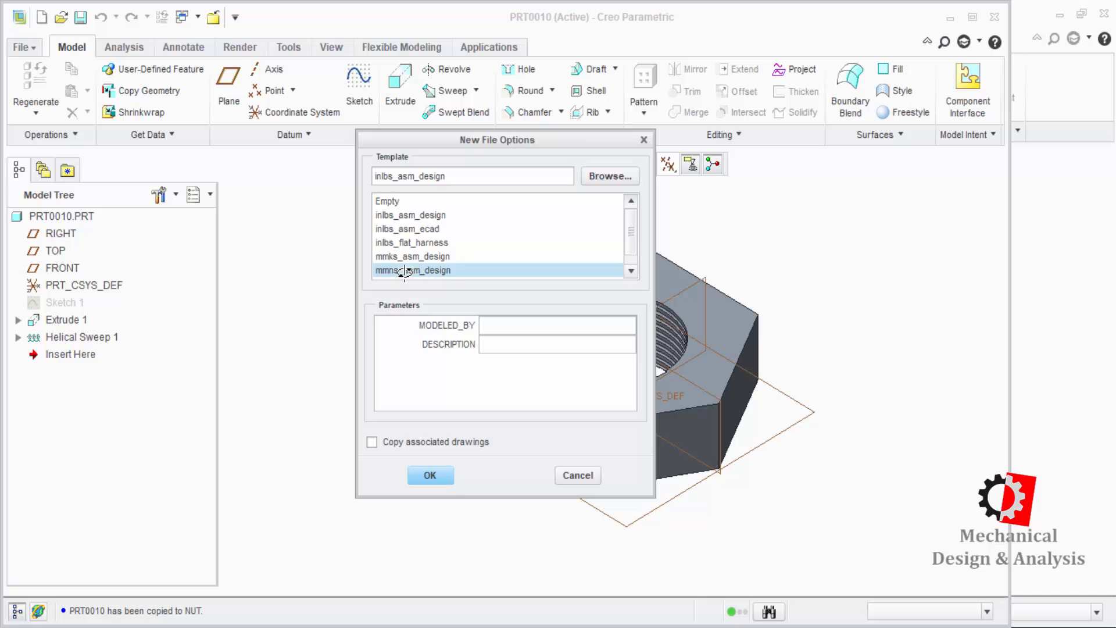
double_click(405, 271)
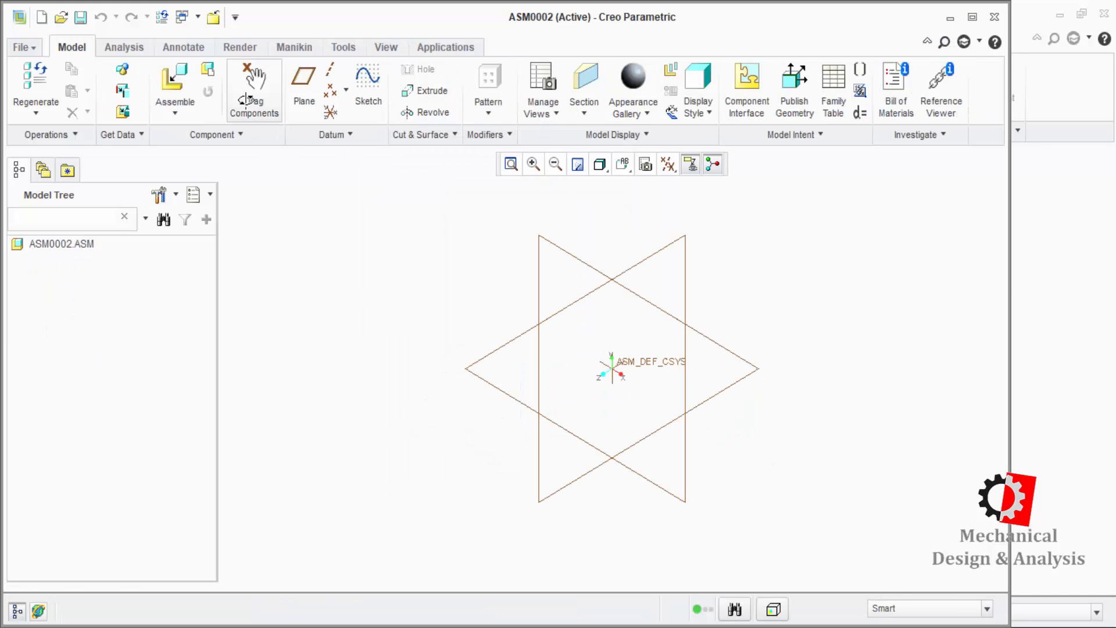
Step: Assemble bolt.prt as the first component and fix its placement with the Default constraint
left_click(174, 87)
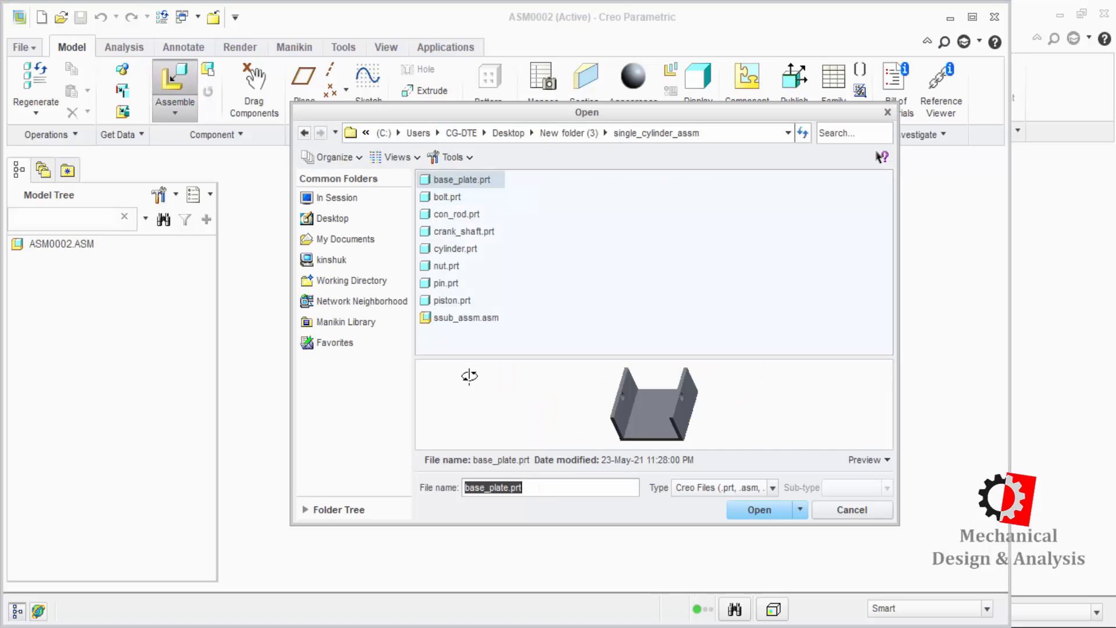
left_click(446, 197)
left_click(768, 509)
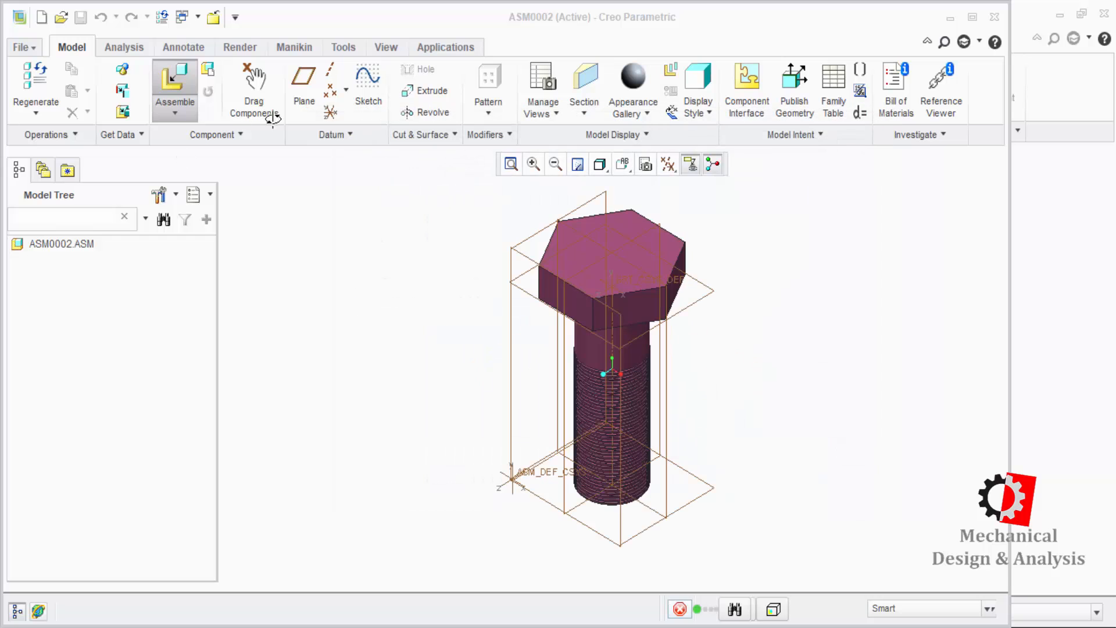
left_click(273, 90)
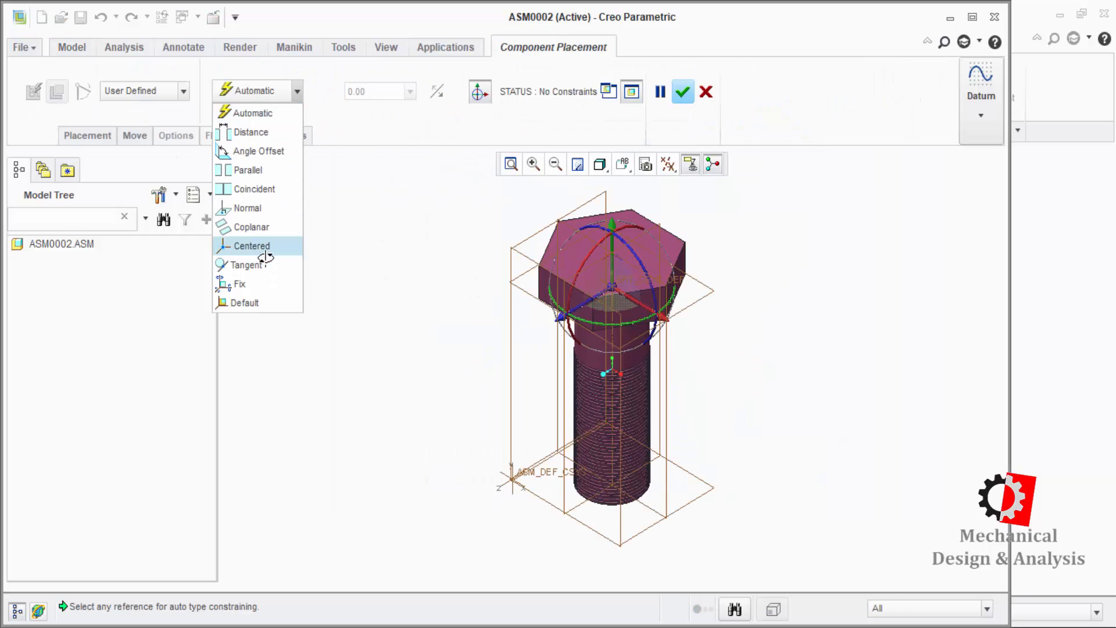
left_click(254, 301)
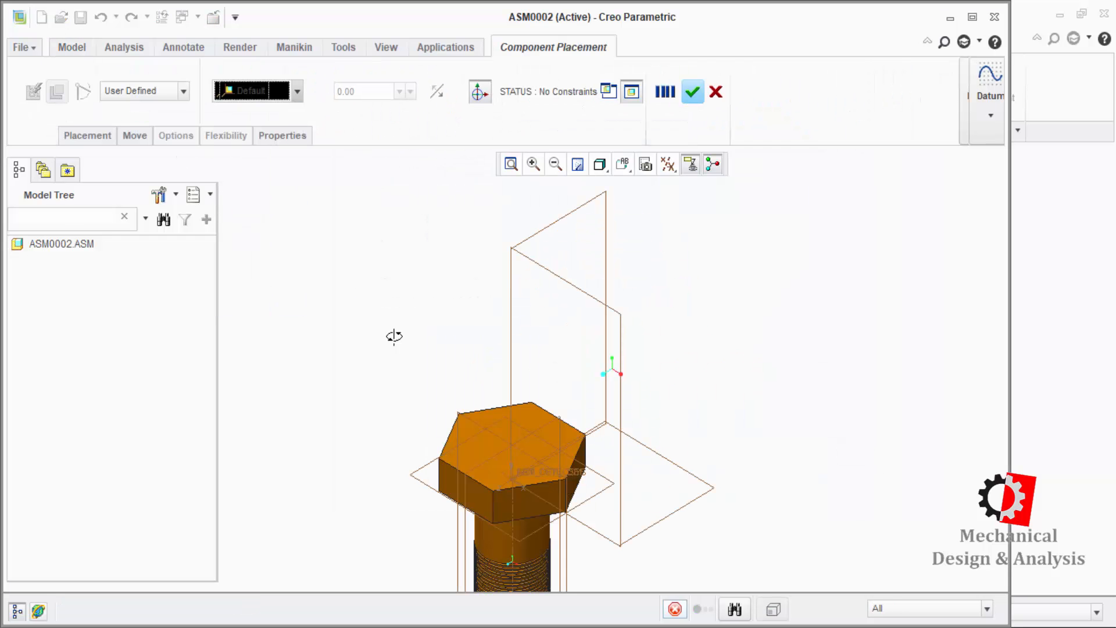
middle_click(422, 349)
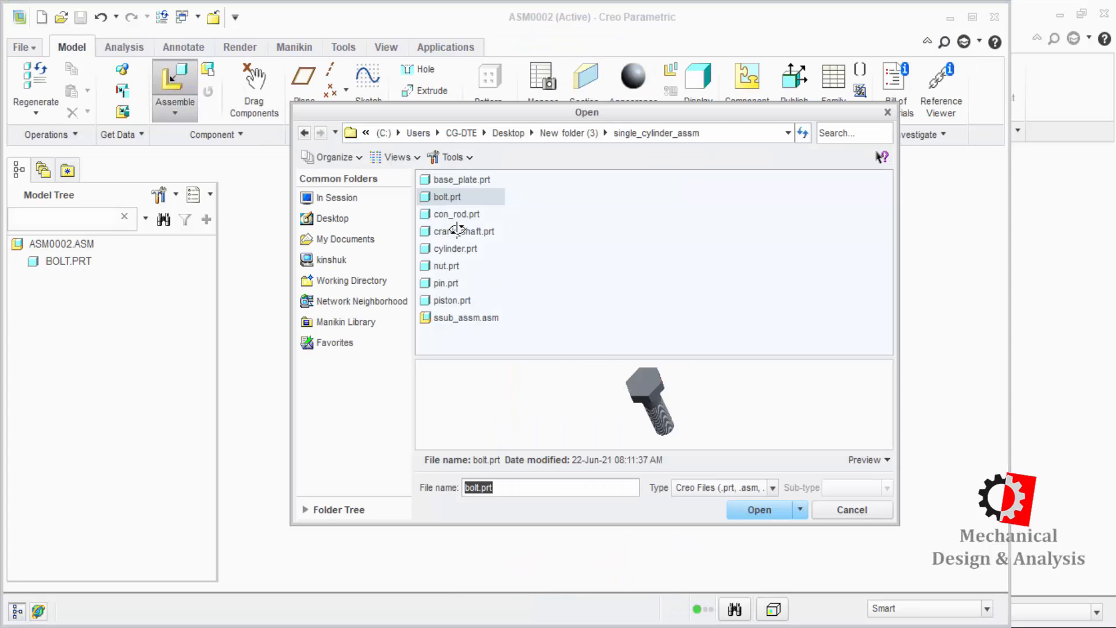
Step: Insert nut.prt from the single_cylinder_assm folder as the second component of the assembly
left_click(443, 266)
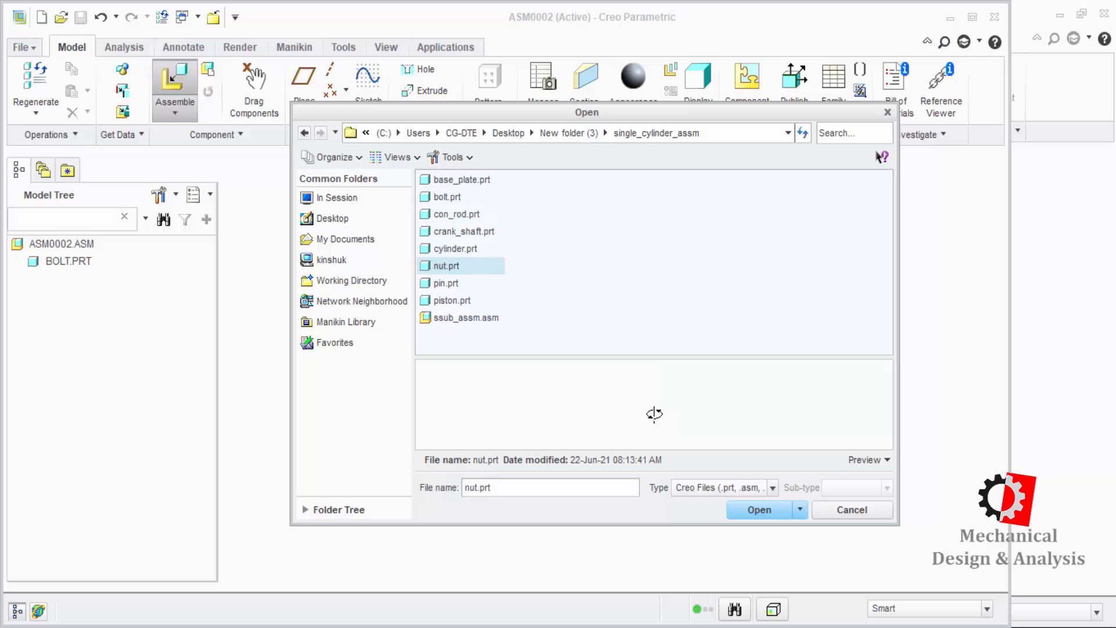
left_click(758, 508)
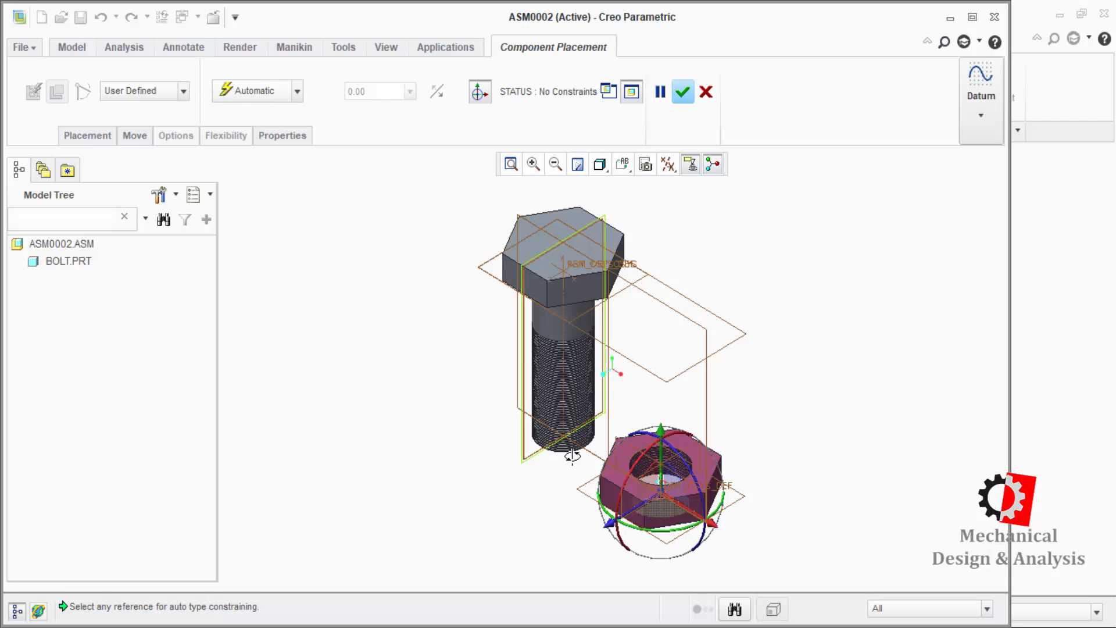
middle_click_drag(620, 393, 693, 394)
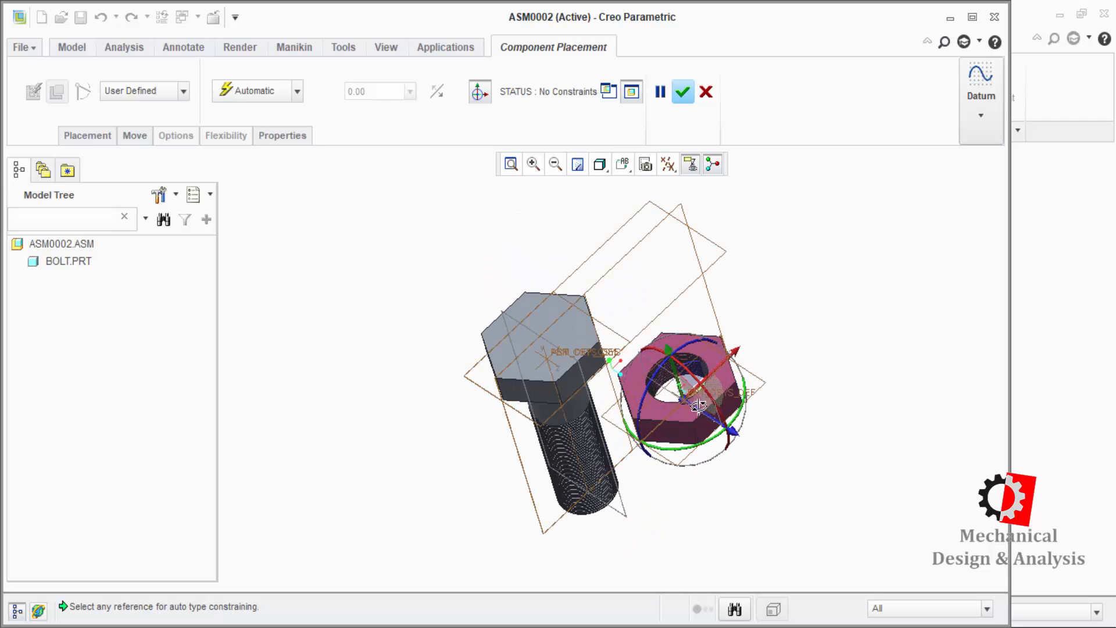
Step: Constrain the nut's hole axis as Coincident with the bolt's shank
left_click(528, 164)
left_click_drag(579, 384, 706, 463)
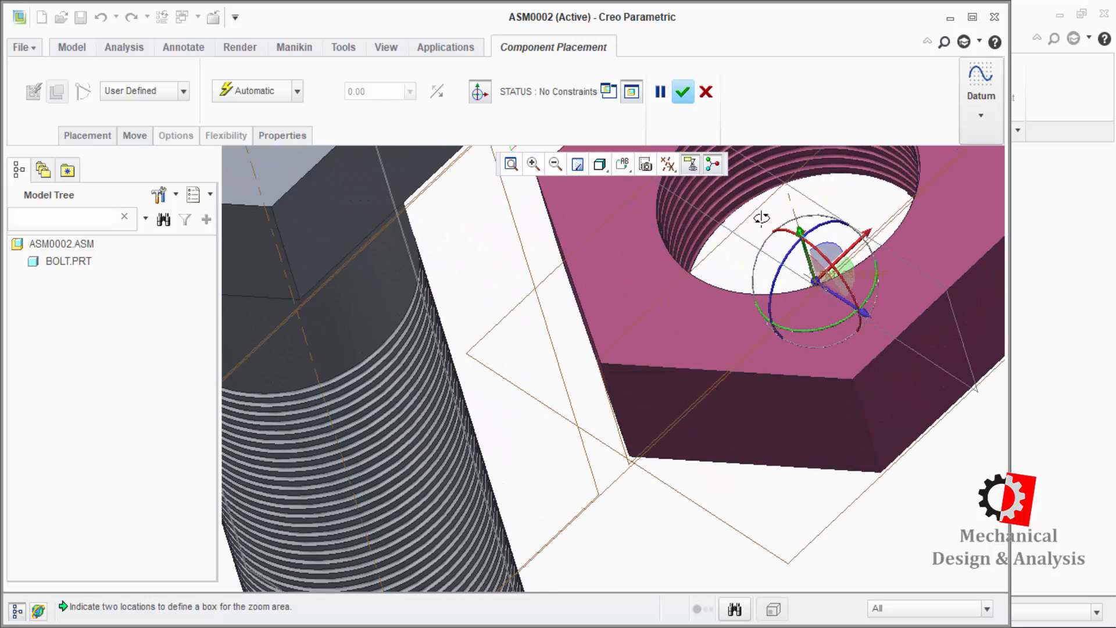
left_click(296, 337)
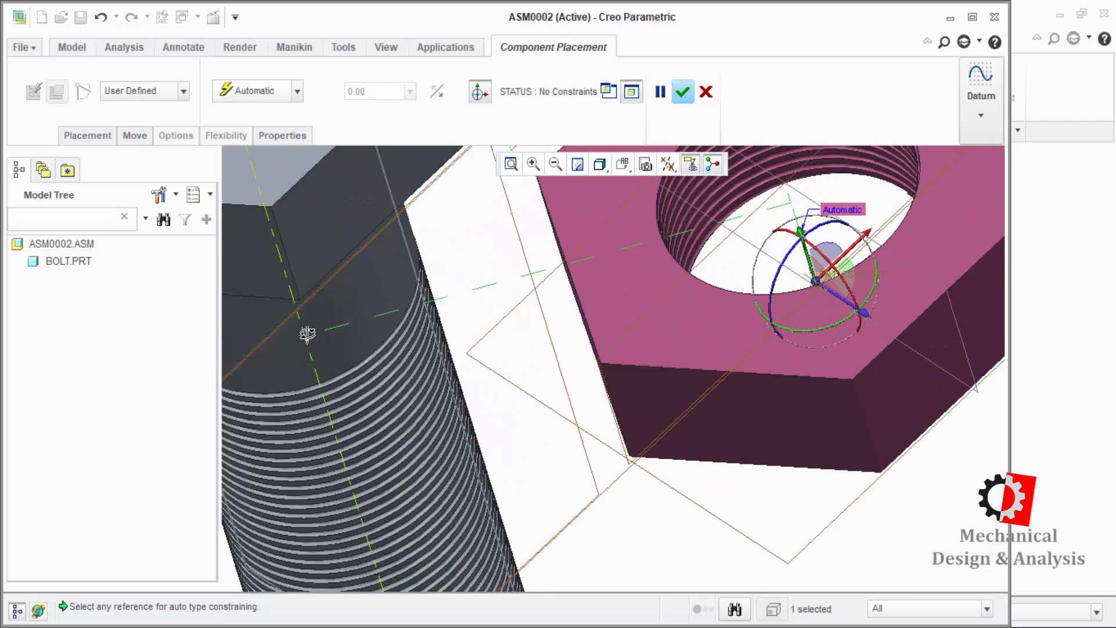
left_click(308, 333)
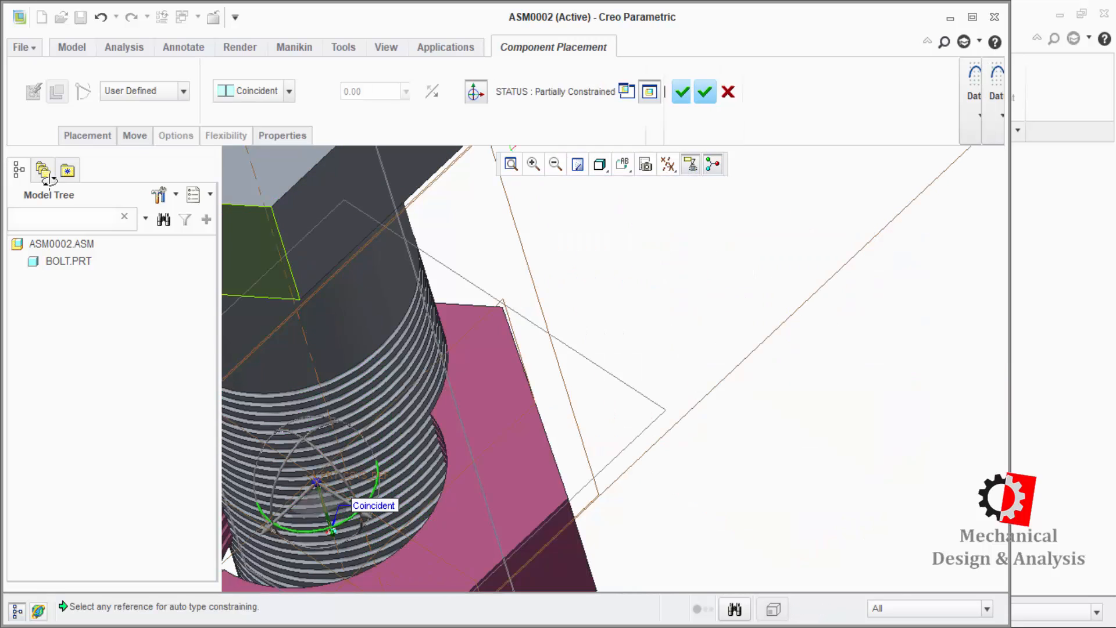
Step: Remove the bolt surface reference from the nut's Coincident constraint
left_click(145, 93)
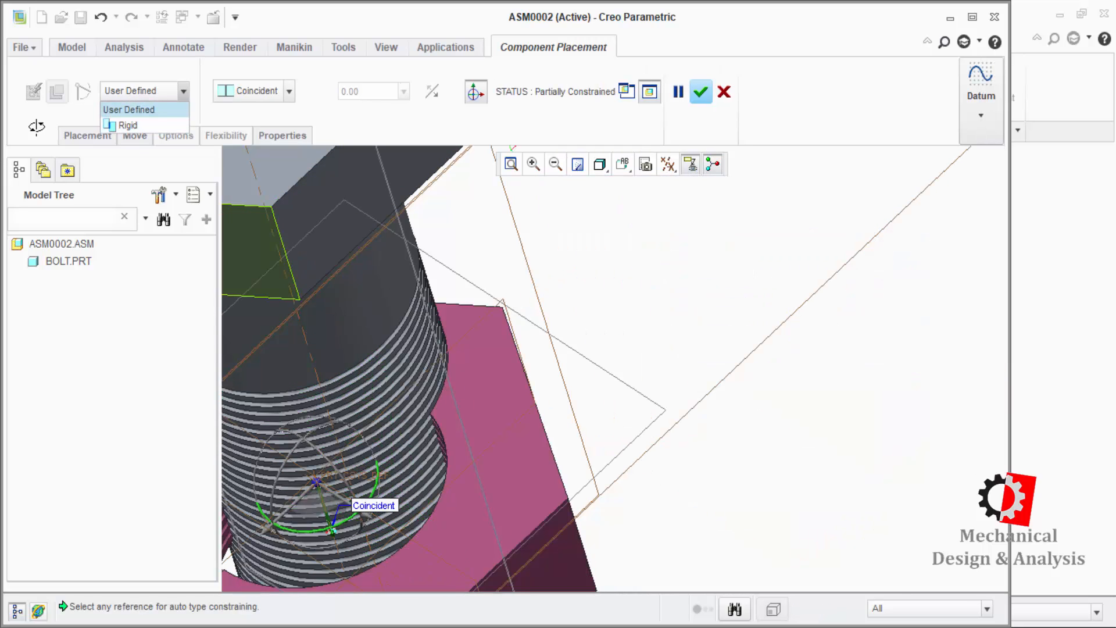
left_click(87, 135)
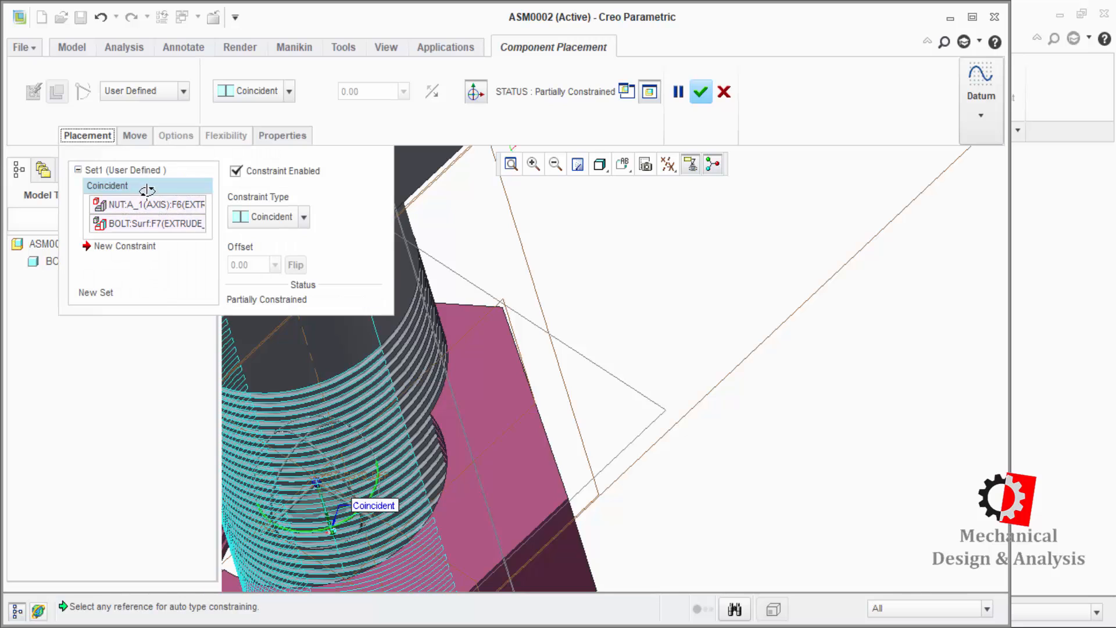
left_click(263, 222)
left_click(263, 221)
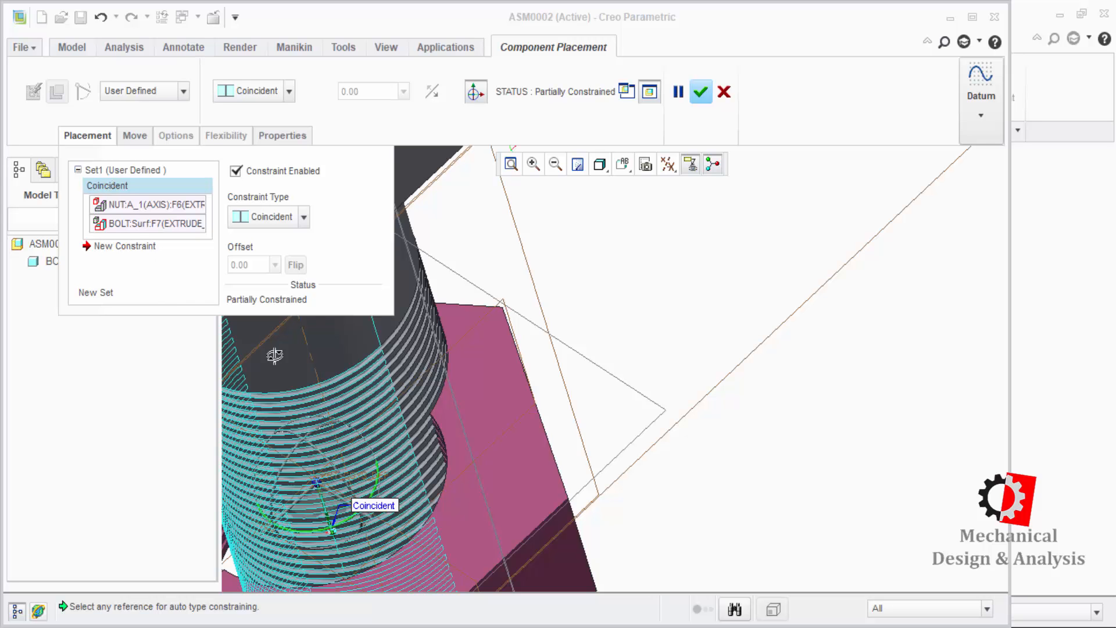
left_click(374, 505)
key("ctrl+d")
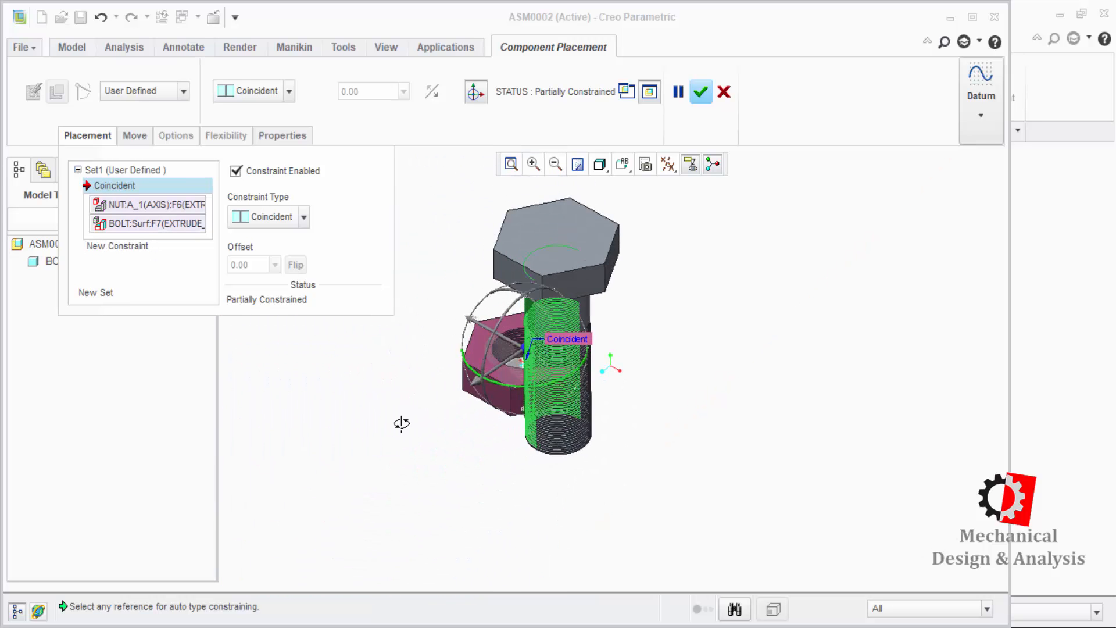
right_click(152, 216)
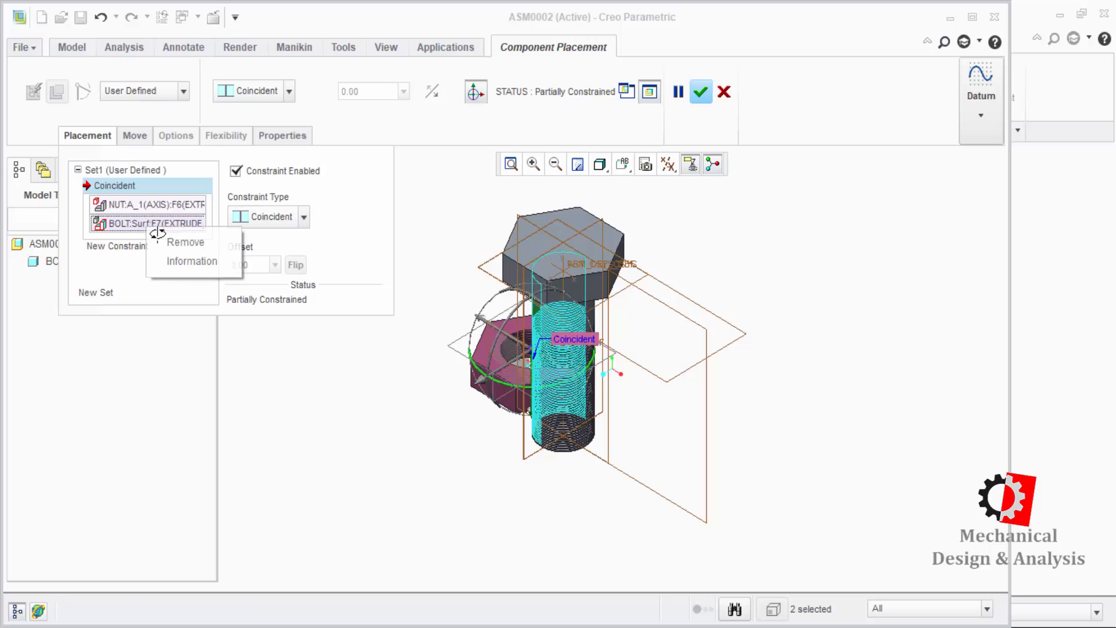
left_click(185, 240)
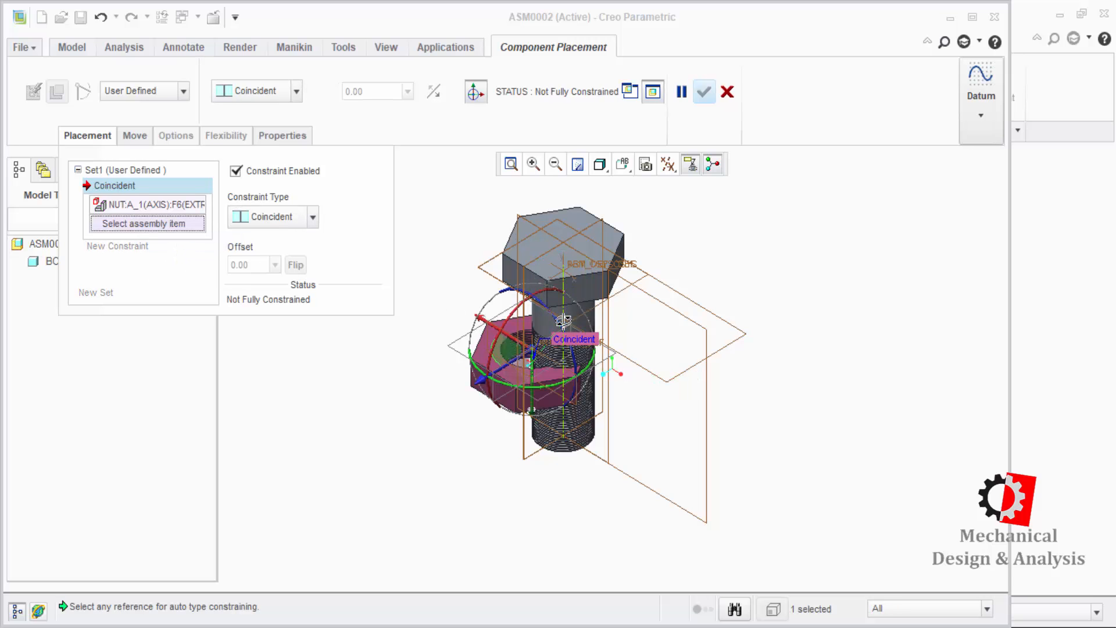
Step: Use the bolt's axis A_1 as the Coincident assembly reference and convert the nut's placement to a Cylinder connection
left_click(533, 164)
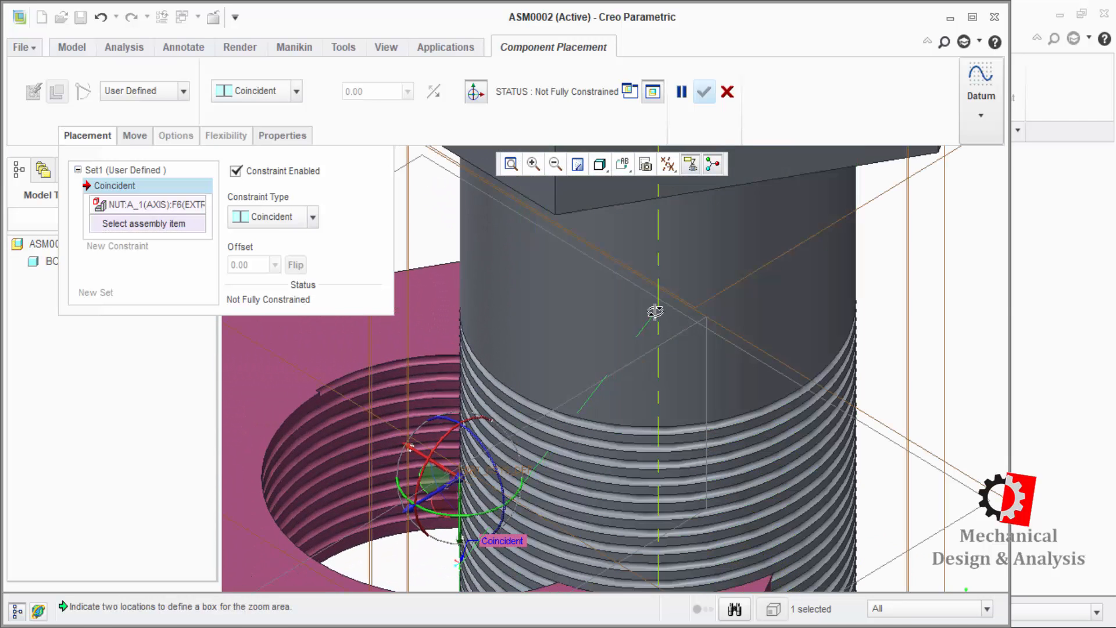
left_click(655, 312)
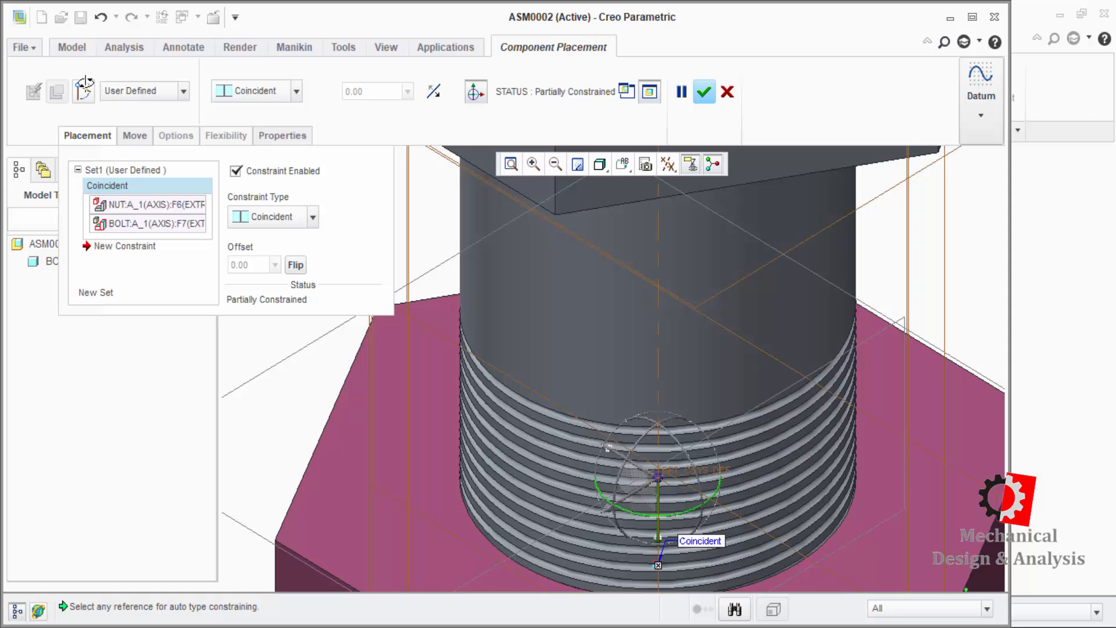
left_click(84, 88)
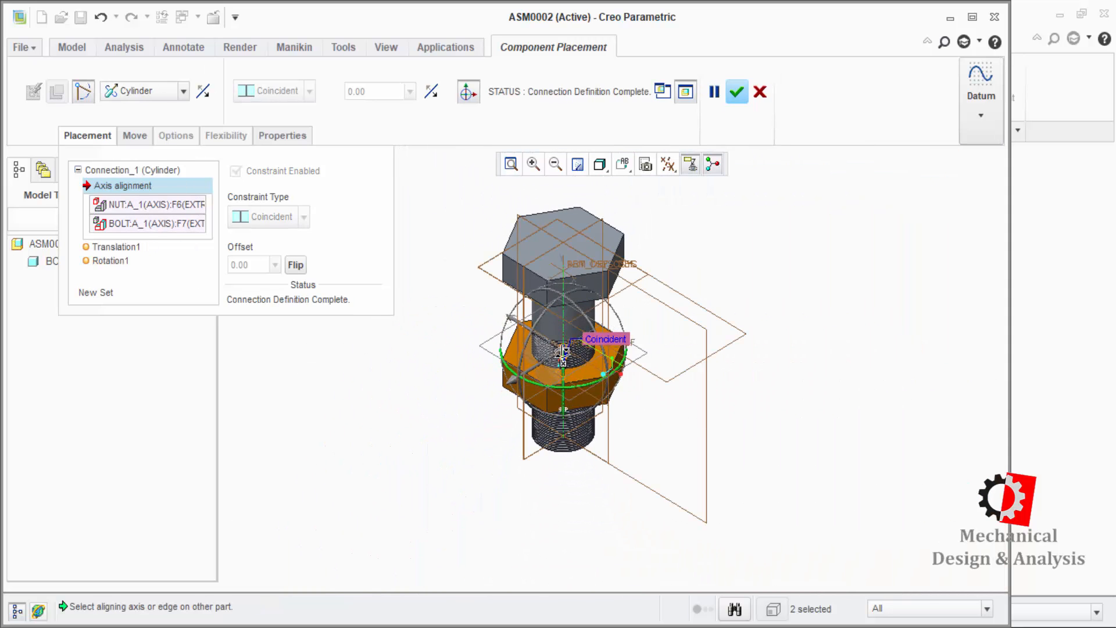
Step: Reference the Cylinder connection's translation axis to the nut's upper face and the bolt's end face, set its current position to 0, and complete the placement
left_click(131, 247)
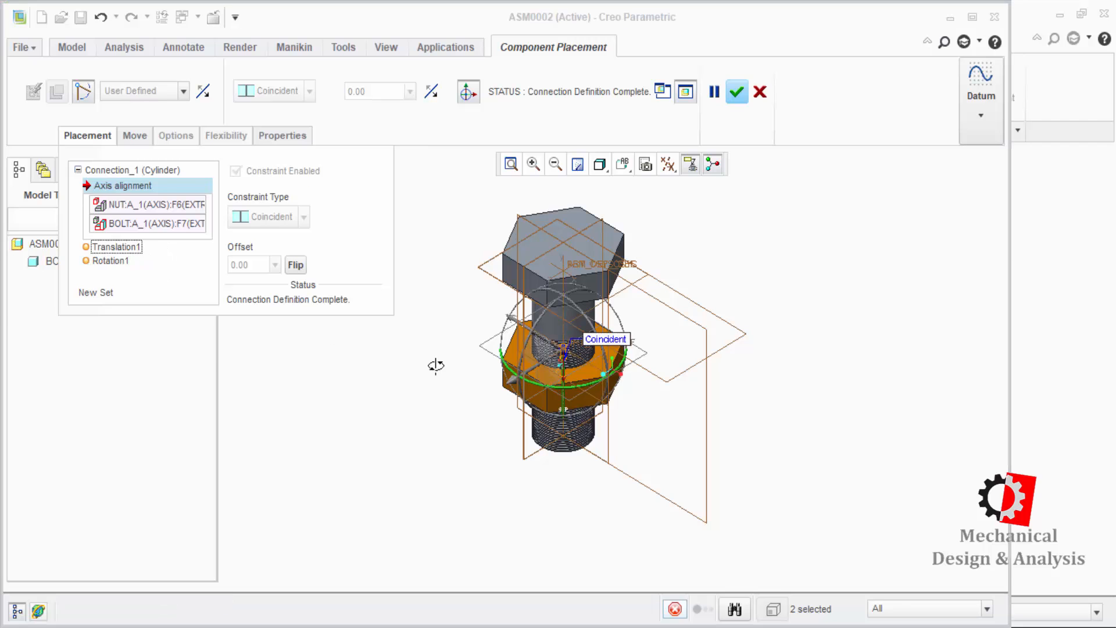
left_click(601, 359)
middle_click_drag(601, 359, 572, 465)
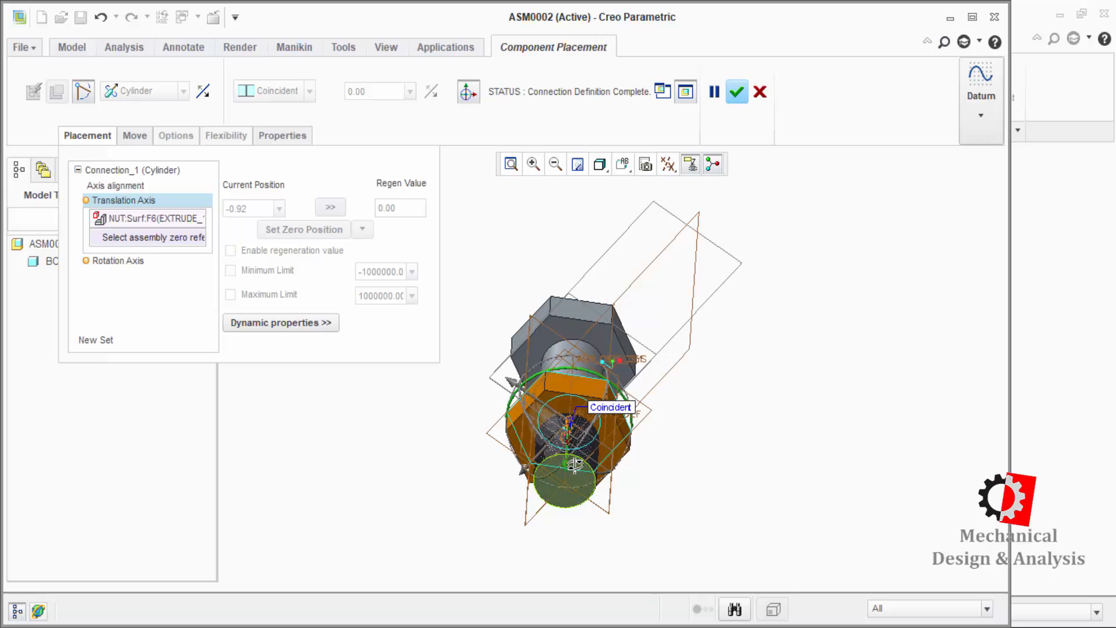
left_click(574, 463)
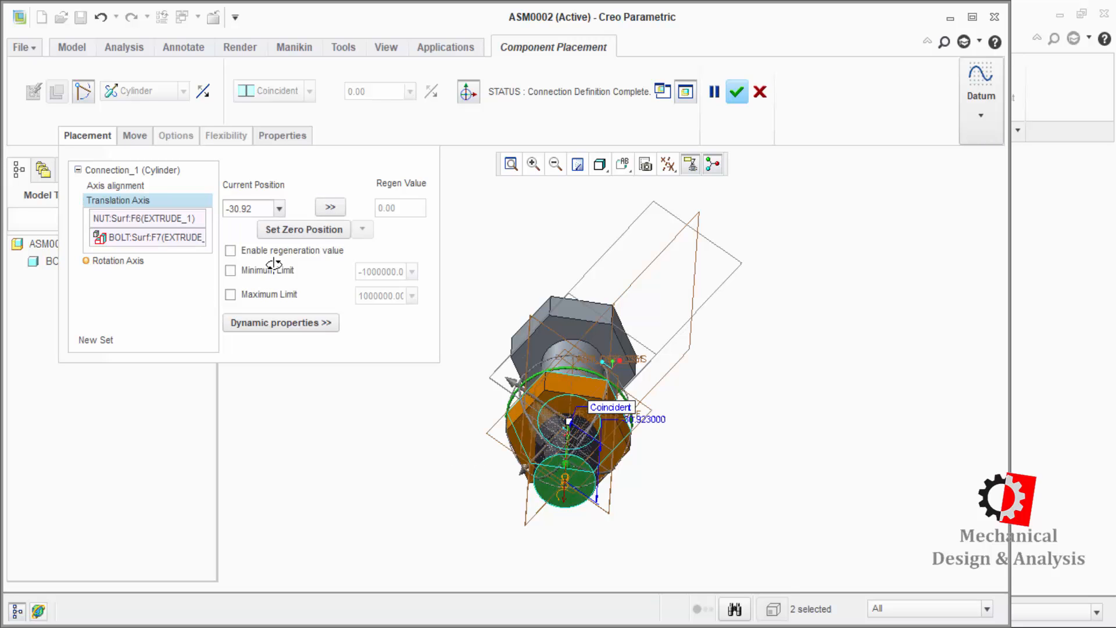
double_click(247, 210)
type("00")
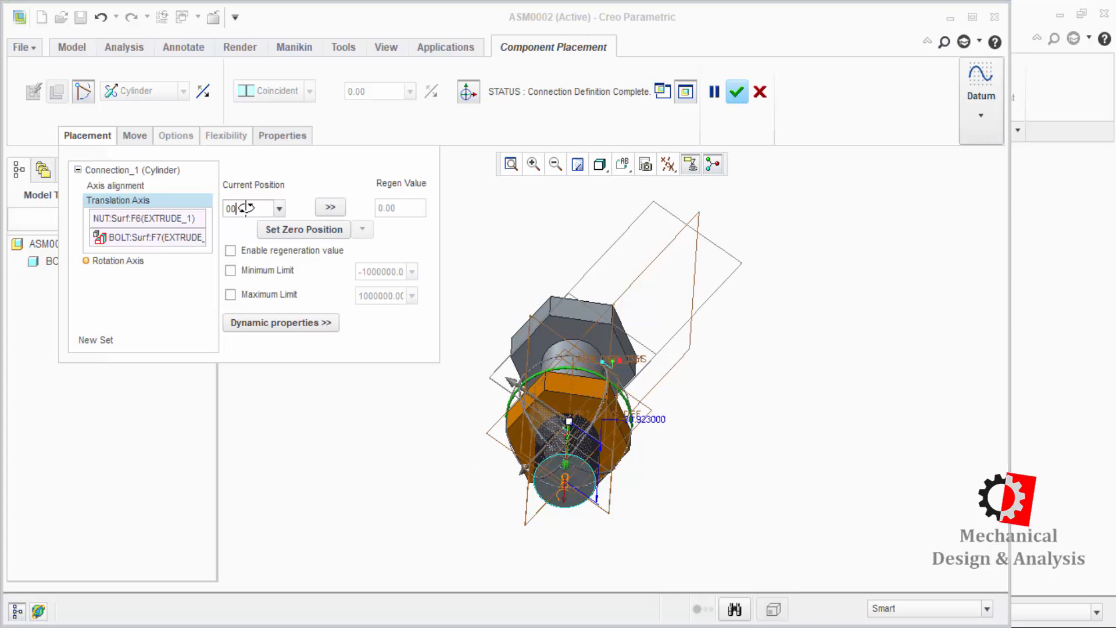
key("Return")
middle_click_drag(302, 265, 651, 185)
left_click(735, 93)
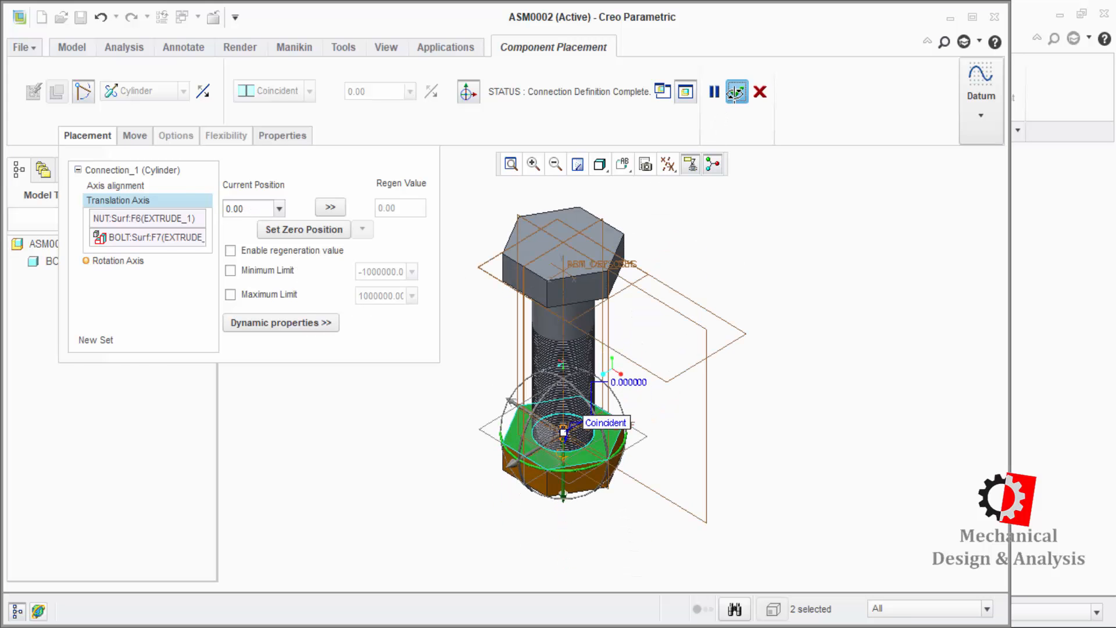
Step: Open the assembly in the Mechanism application and show it in the standard orientation
middle_click_drag(285, 421, 355, 392)
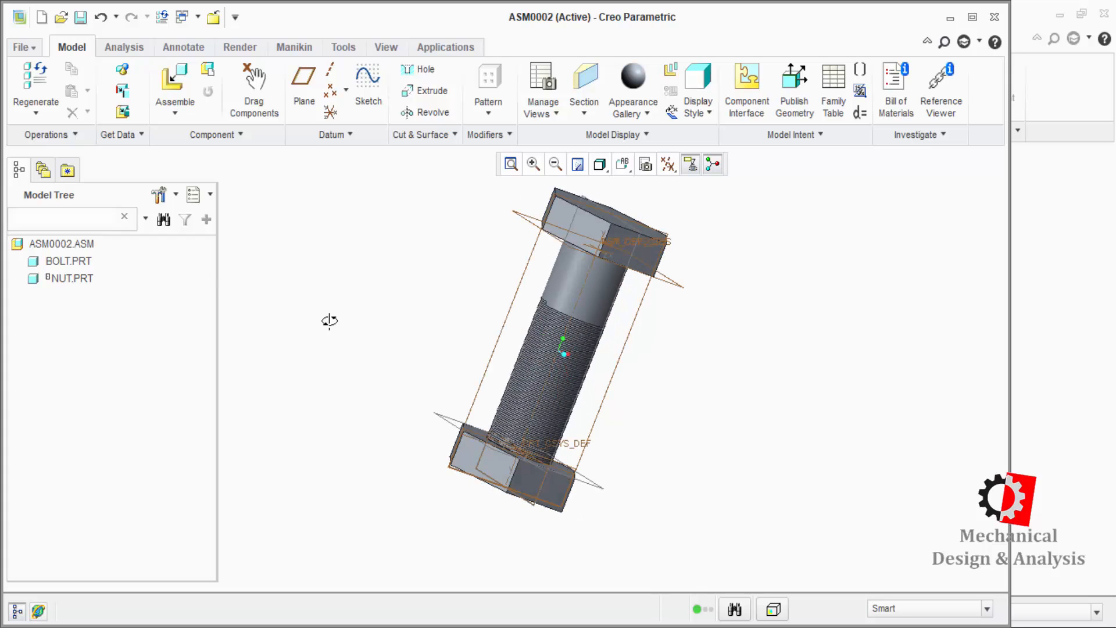
left_click(445, 47)
left_click(249, 85)
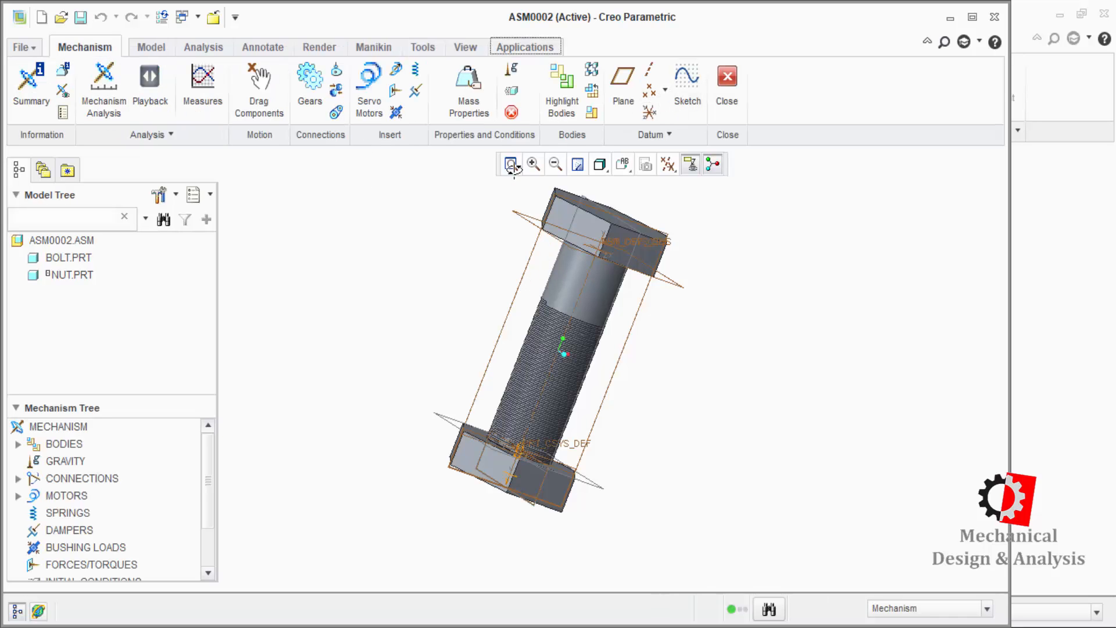
key("ctrl+d")
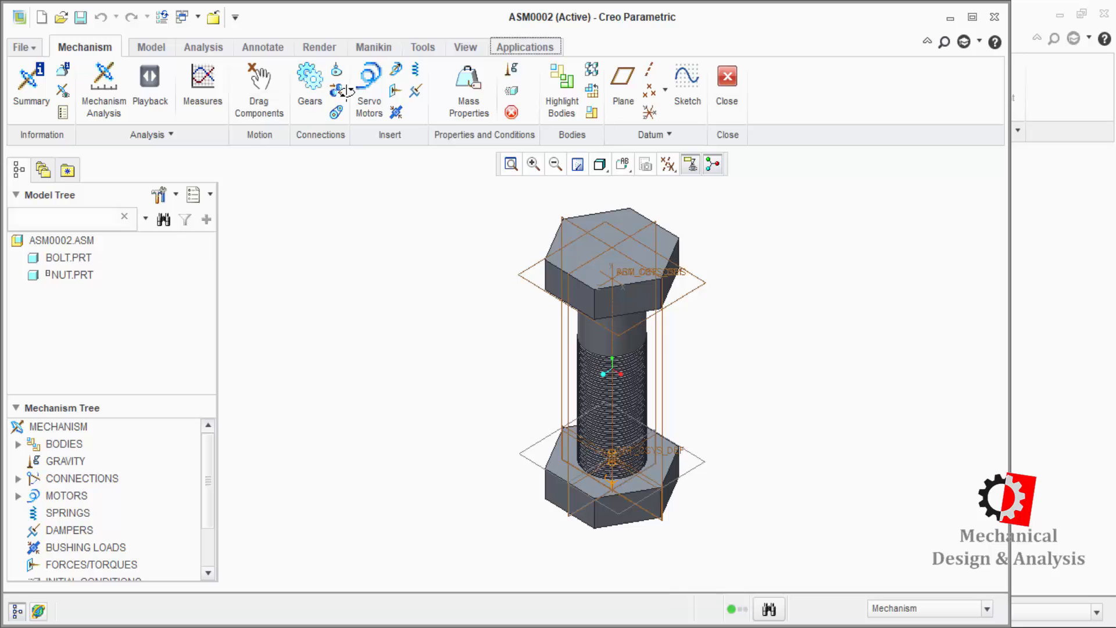
left_click(369, 88)
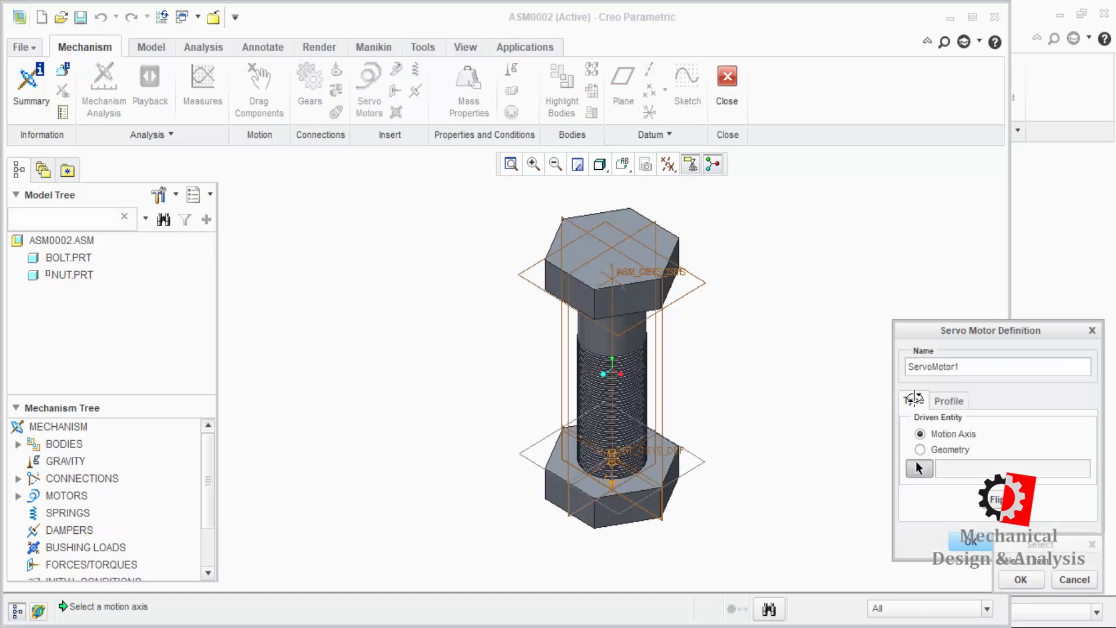
left_click(948, 400)
left_click(992, 400)
left_click(982, 428)
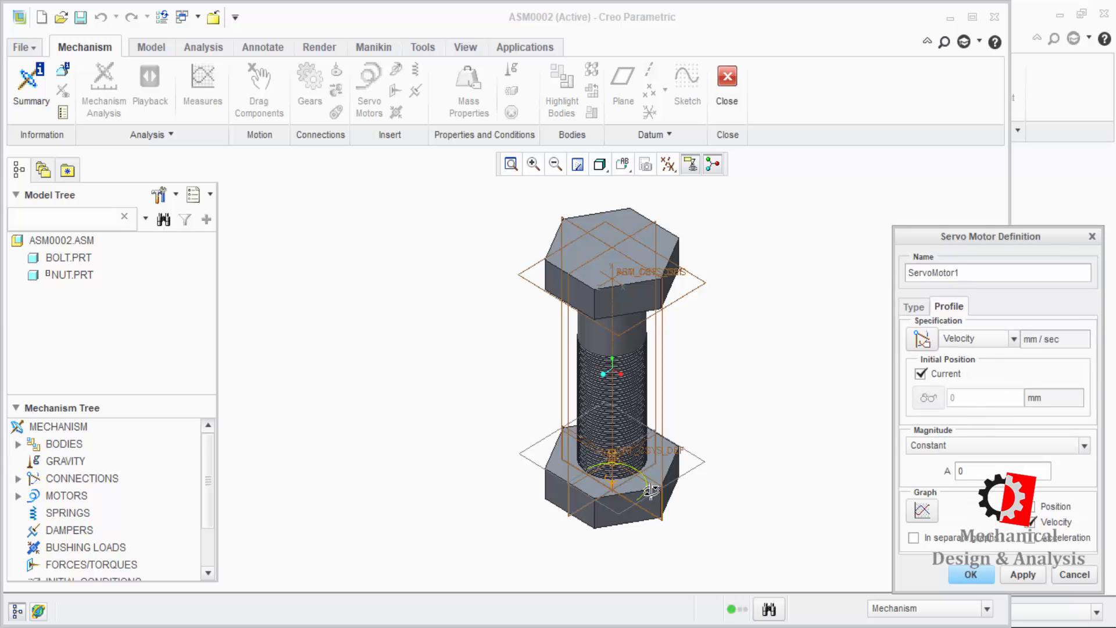
left_click(1090, 235)
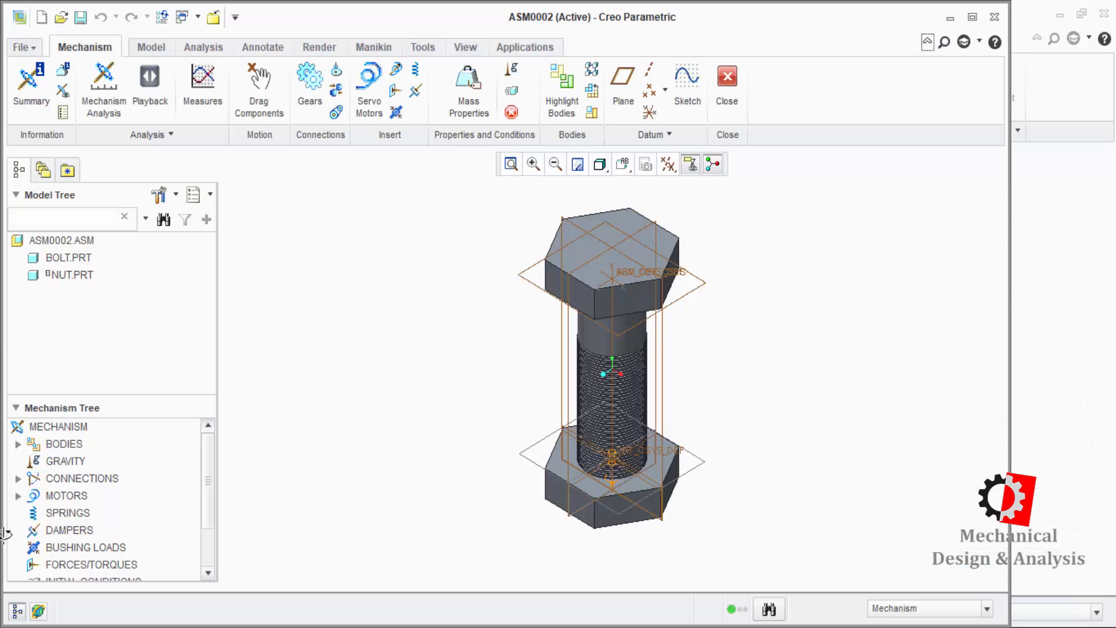
Step: Start a new servo motor on the rotation axis of Connection_1
left_click(18, 478)
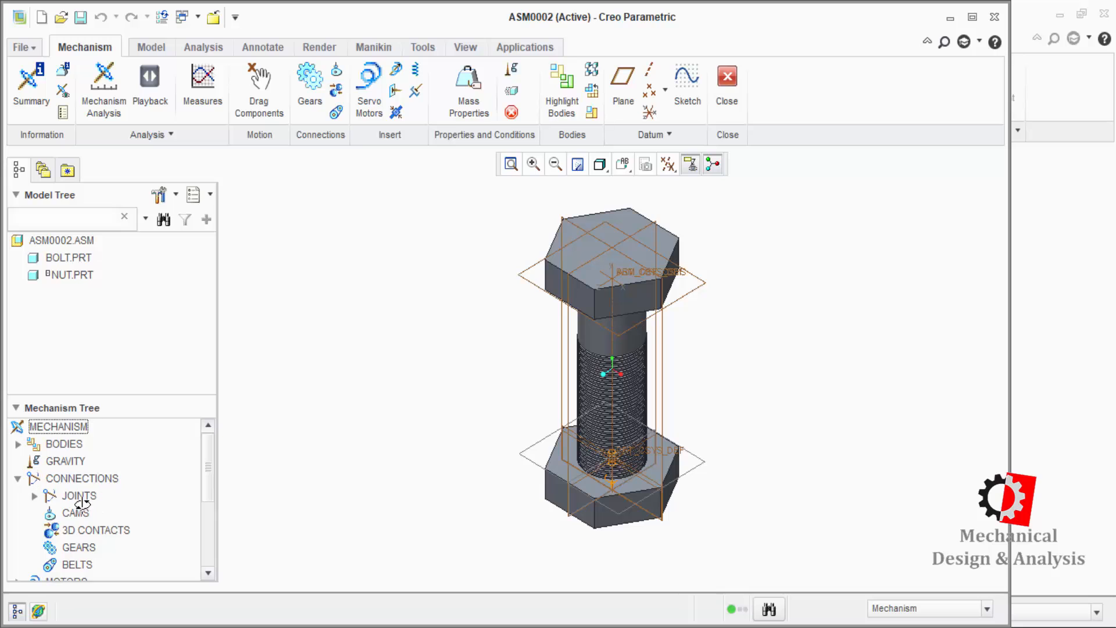
left_click(33, 496)
left_click(78, 513)
left_click(50, 512)
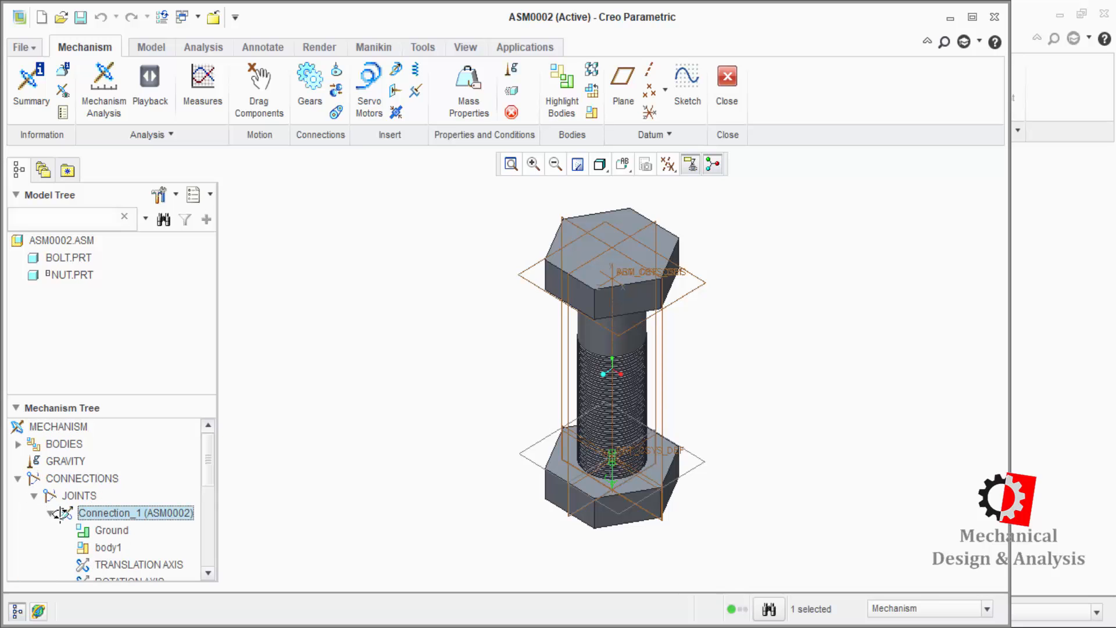
scroll(123, 544, "down", 2)
left_click(128, 540)
right_click(128, 540)
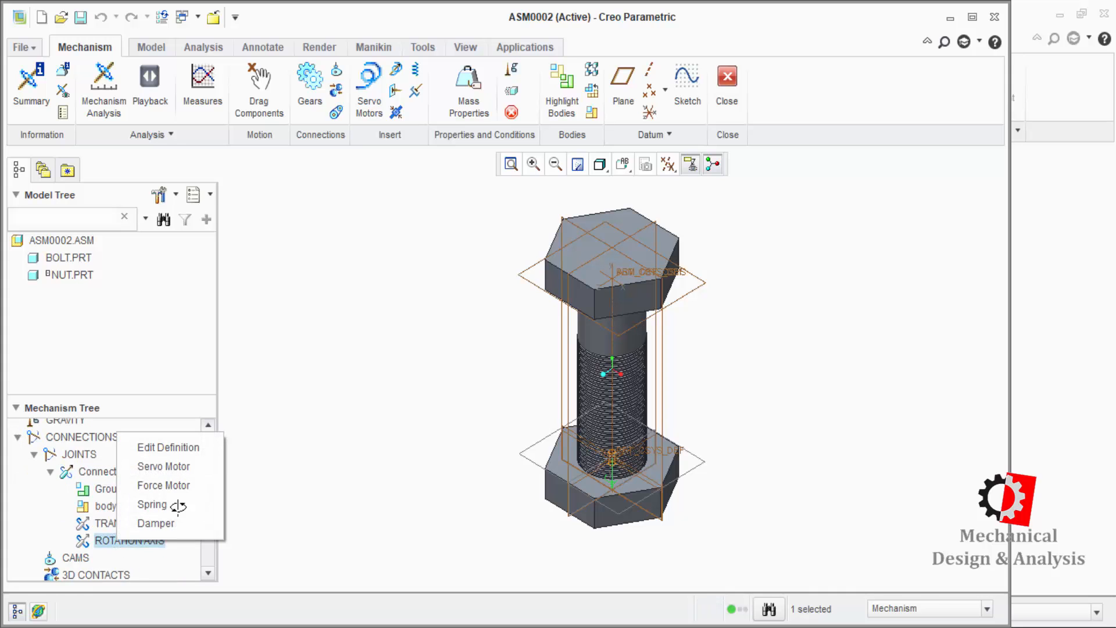
left_click(181, 466)
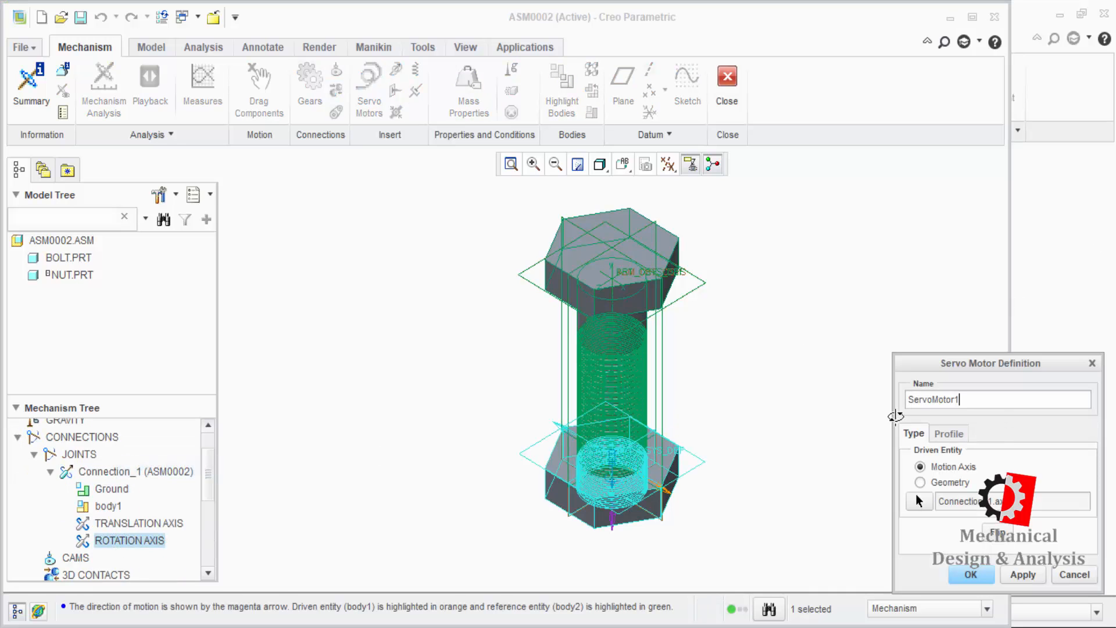
Step: Give the servo motor a Velocity profile with Constant magnitude, starting from the current angle, and complete its definition
left_click(958, 433)
left_click(1016, 401)
left_click(976, 430)
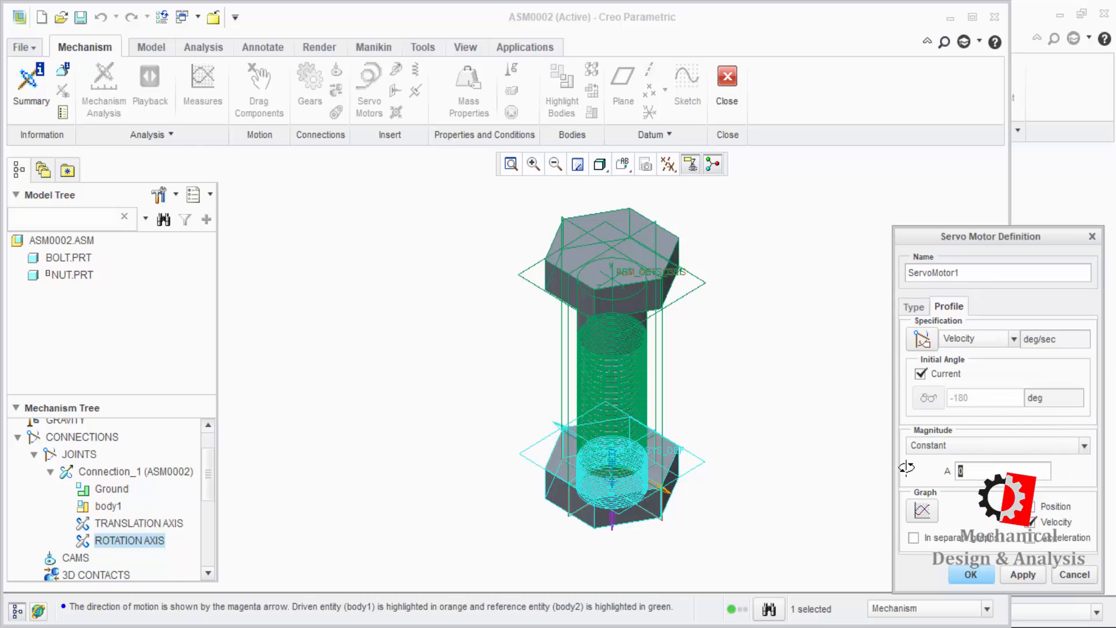
left_click(965, 574)
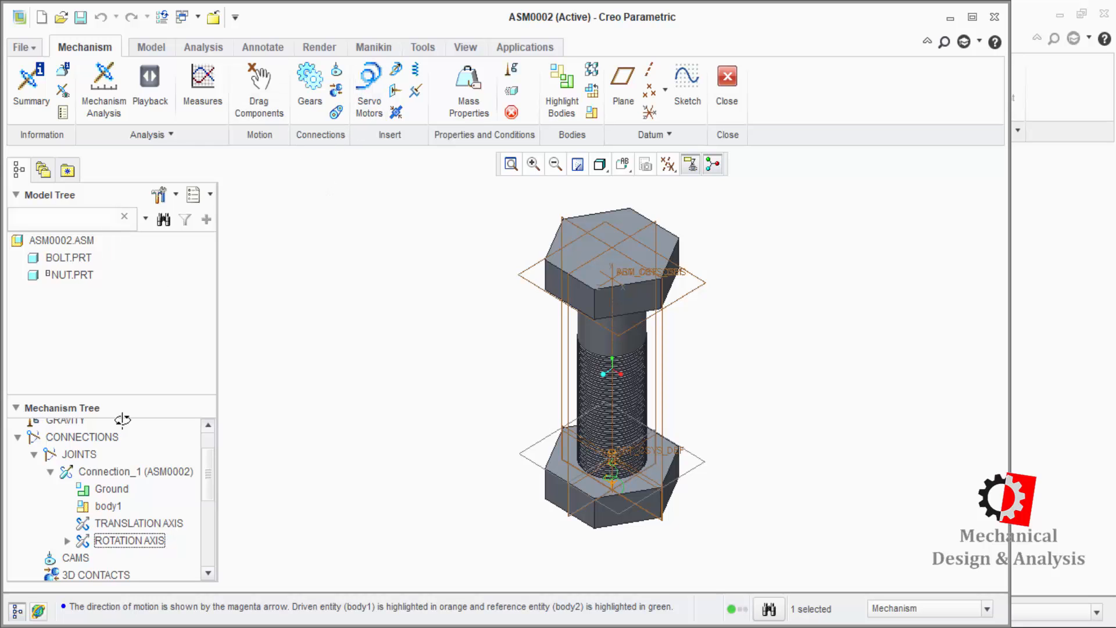
Step: Run a new Position analysis from start time 0 to end time 10 at frame rate 10, and close its definition
left_click_drag(214, 482, 206, 569)
right_click(71, 554)
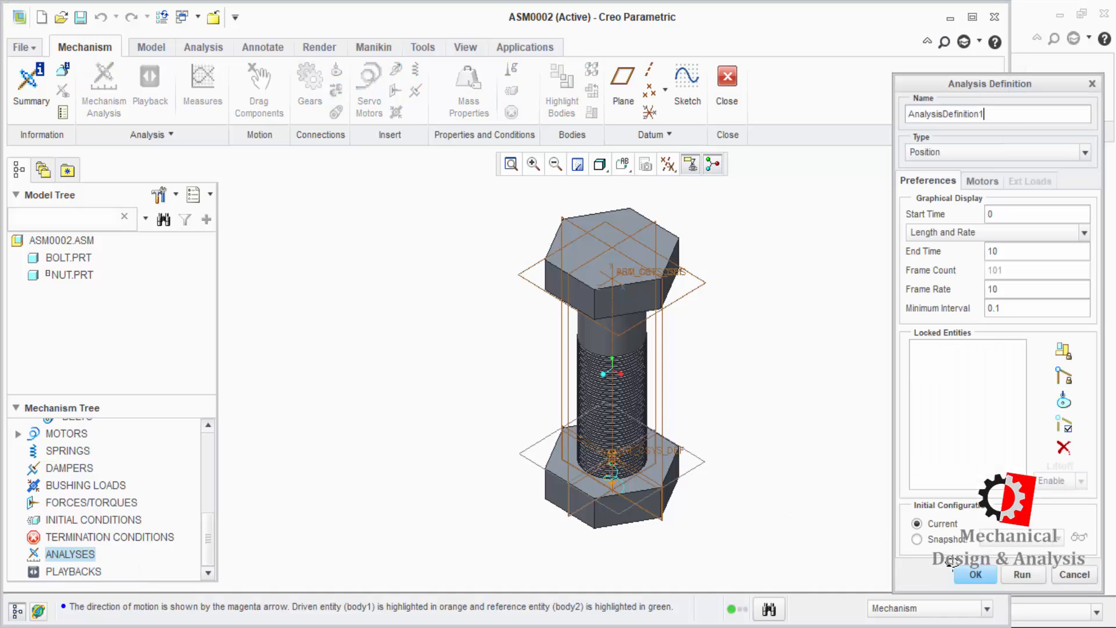
left_click(1023, 575)
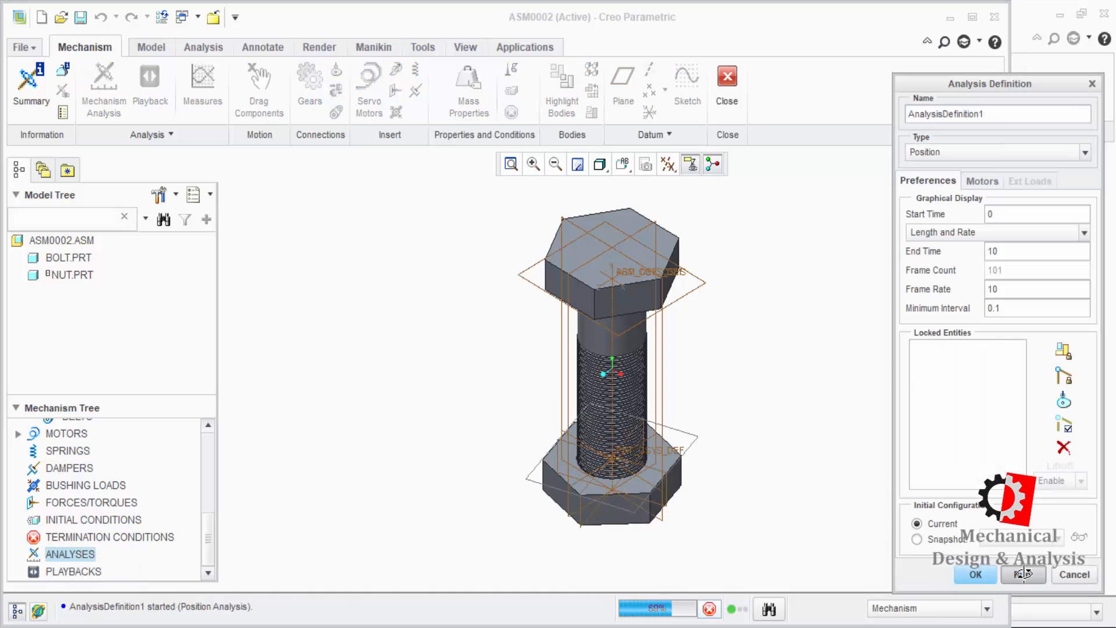
left_click(1073, 574)
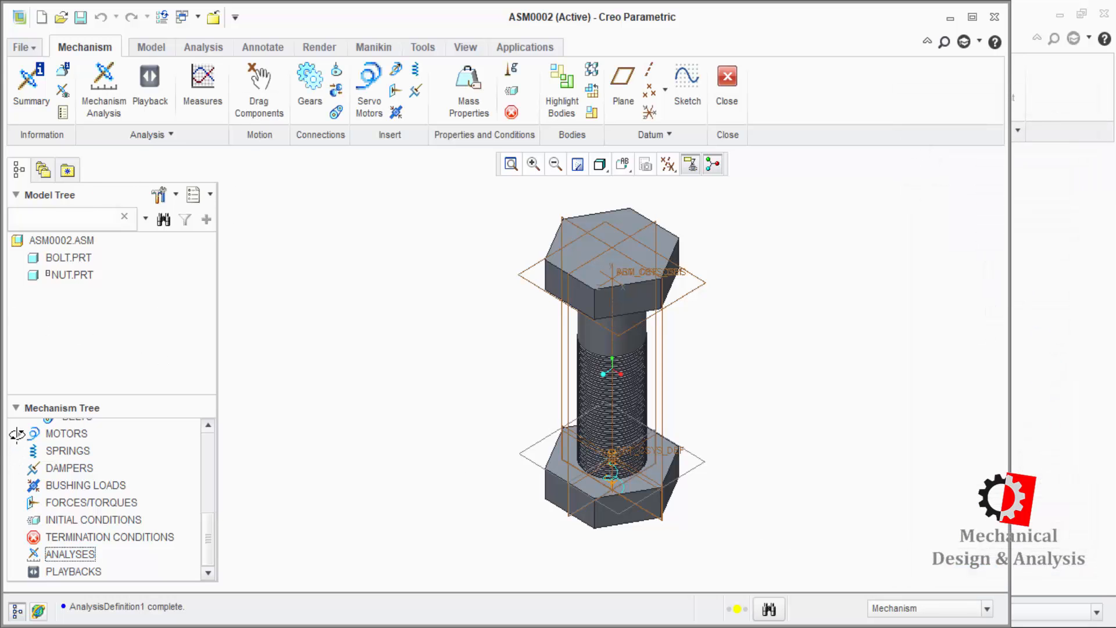
Step: Start a new servo motor on the translation axis of the nut's Cylinder connection
left_click(17, 434)
scroll(67, 476, "up", 2)
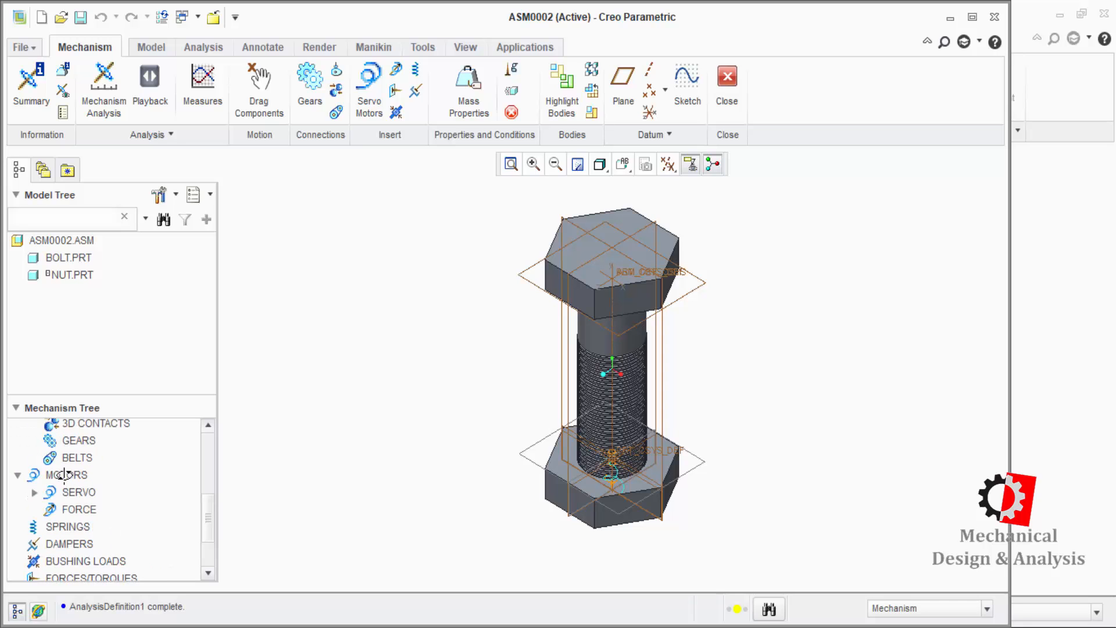
scroll(148, 444, "up", 1)
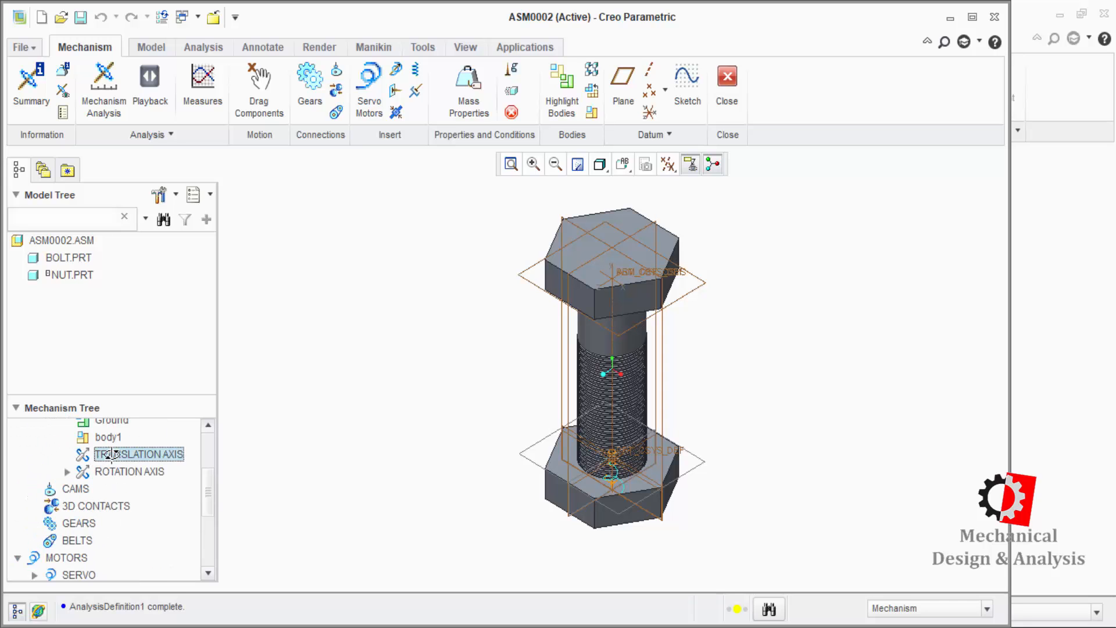
right_click(113, 454)
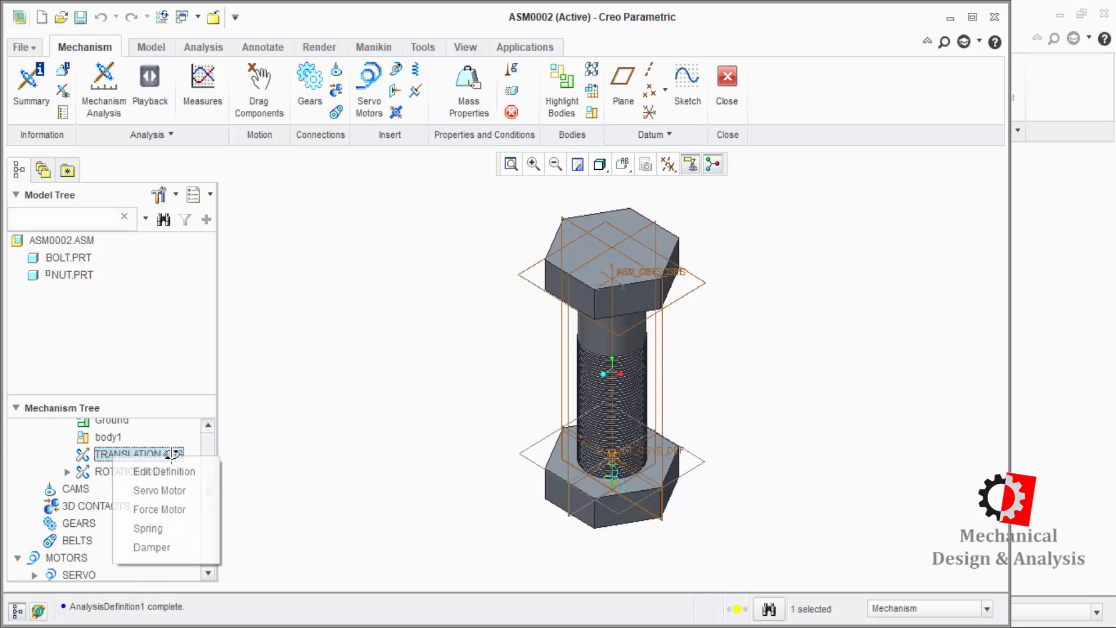
left_click(165, 491)
Step: Give the translation servo motor a Velocity profile with Constant magnitude 3 mm/sec, starting from the current position, and complete its definition
left_click(956, 434)
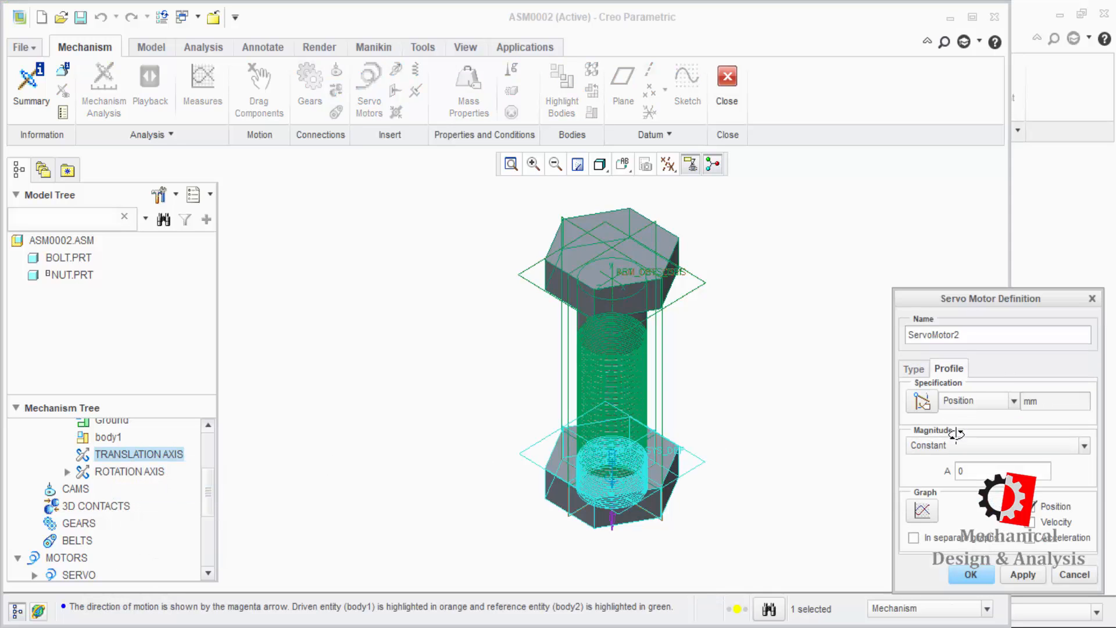
left_click(974, 401)
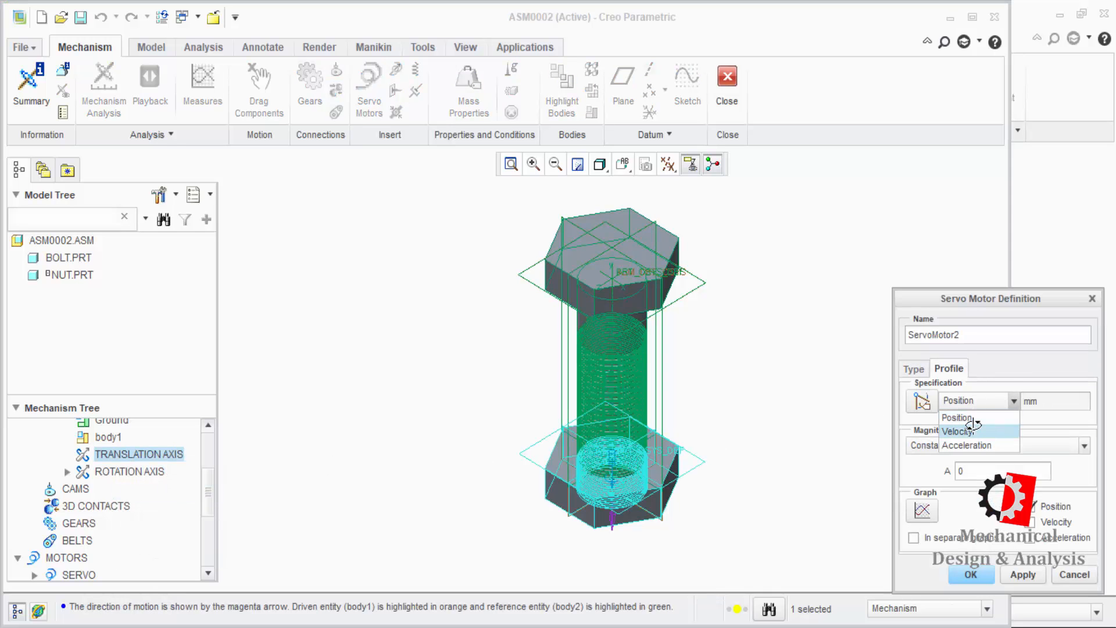
left_click(974, 429)
left_click_drag(944, 470, 920, 463)
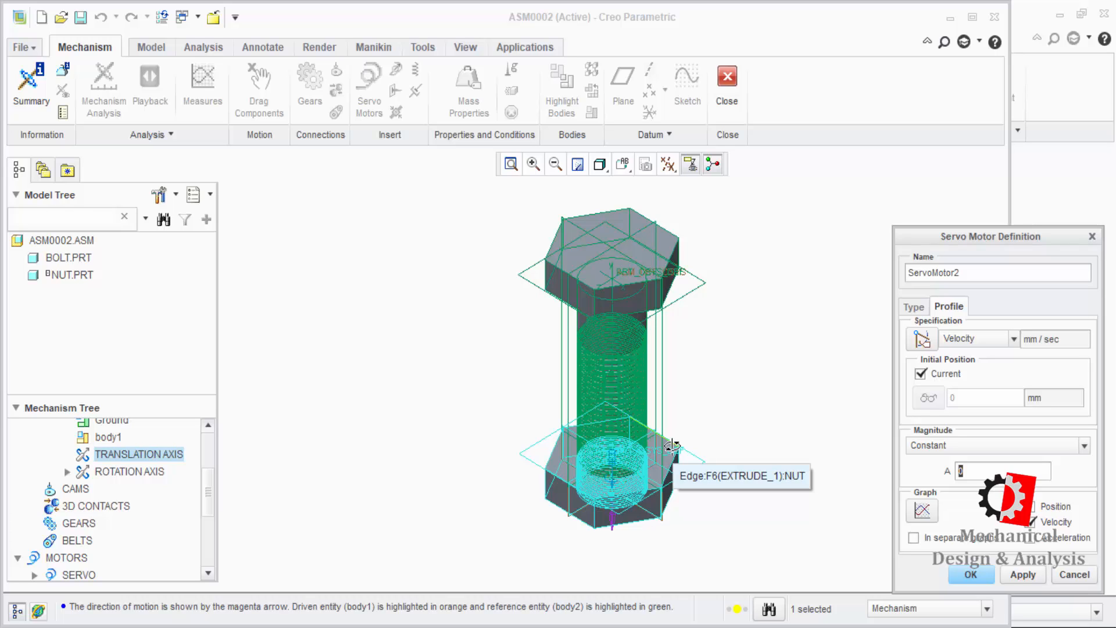
type("3")
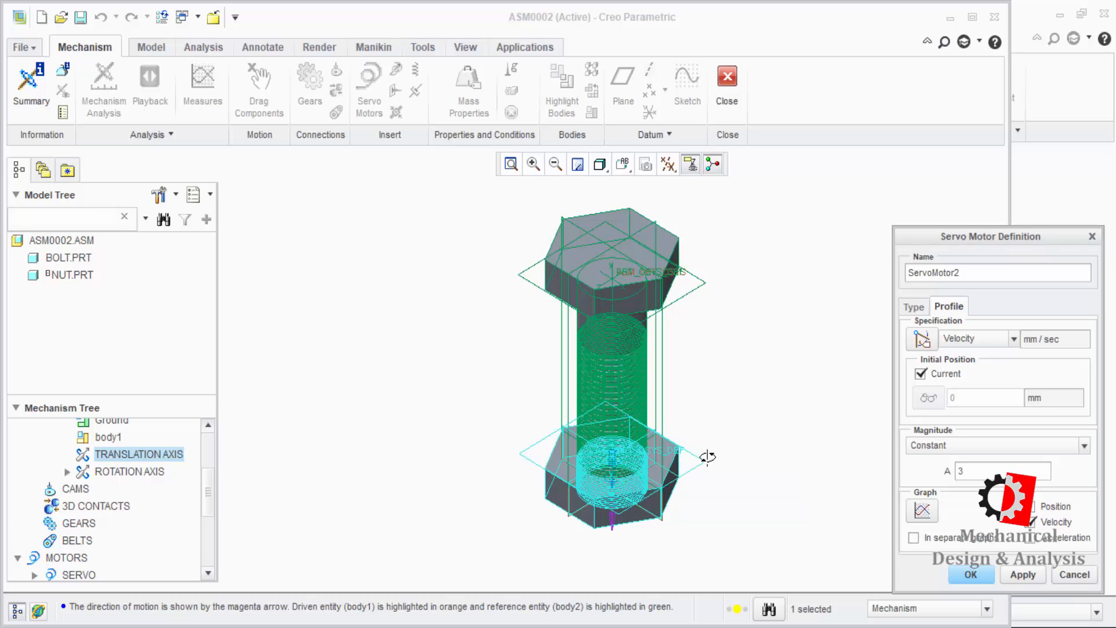
left_click(966, 571)
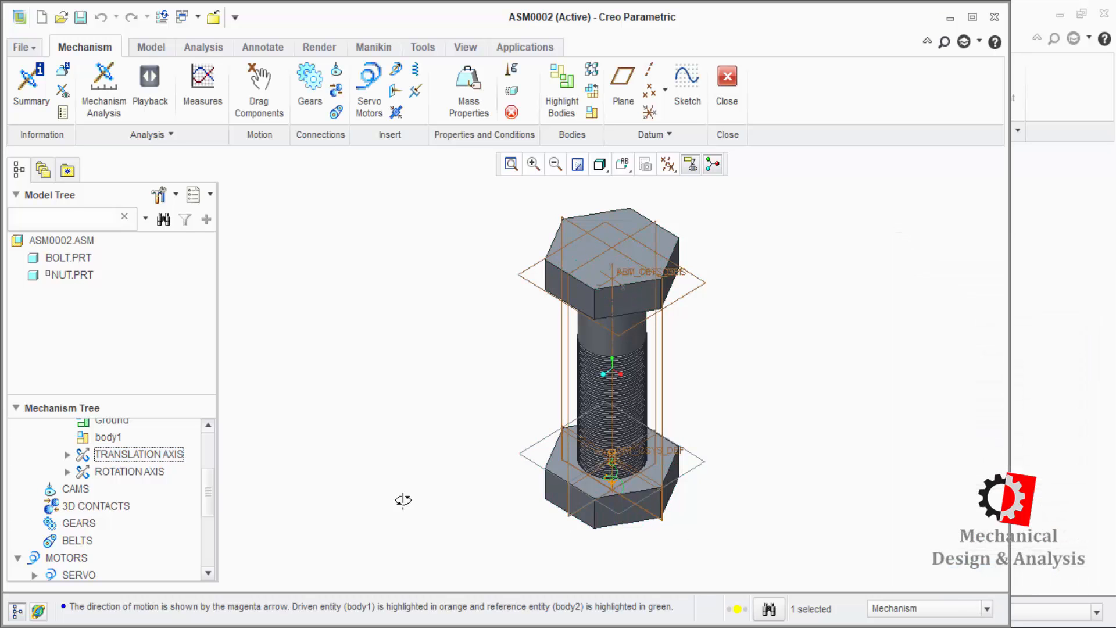
Step: Create a new Position analysis from start time 0 to end time 10 at frame rate 10, and run it twice
left_click_drag(206, 480, 206, 527)
right_click(65, 551)
left_click(102, 563)
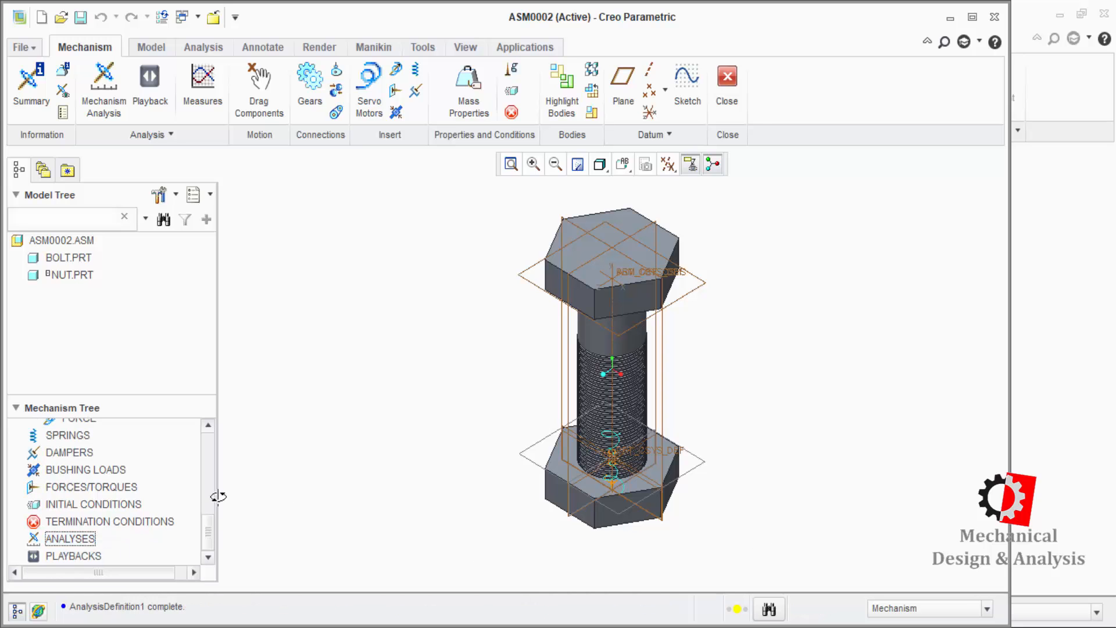
right_click(87, 539)
left_click(118, 554)
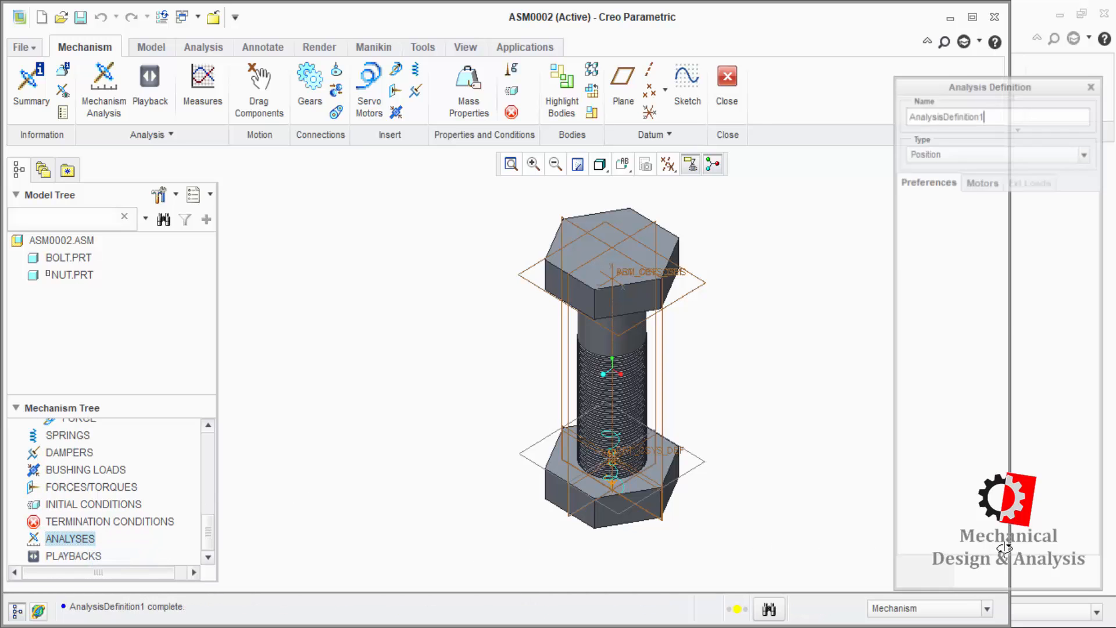
left_click(1022, 574)
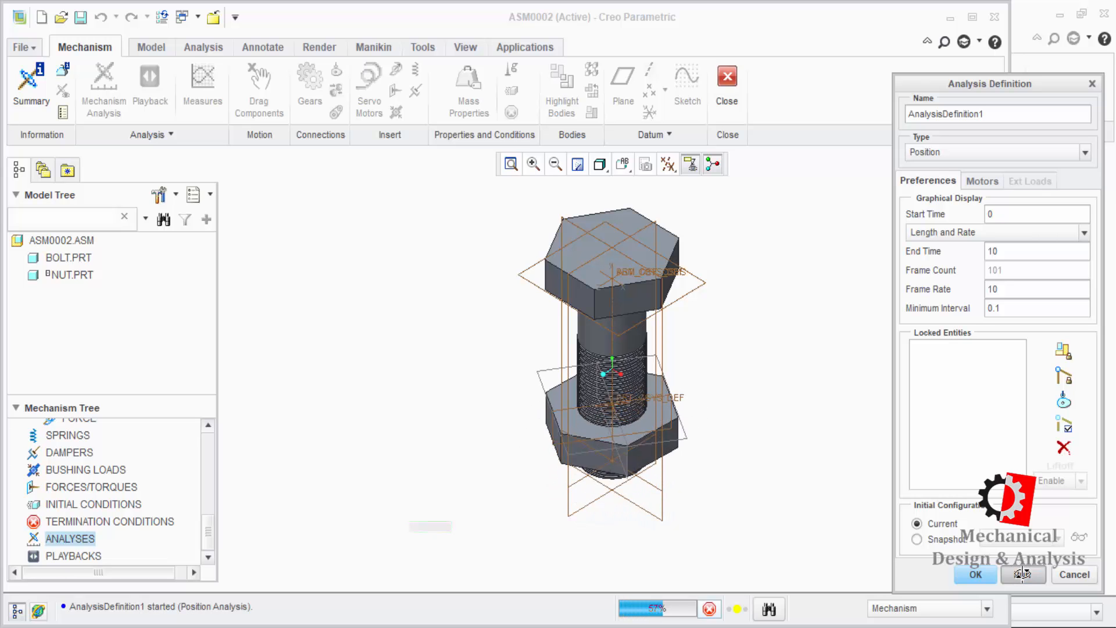
left_click(1023, 575)
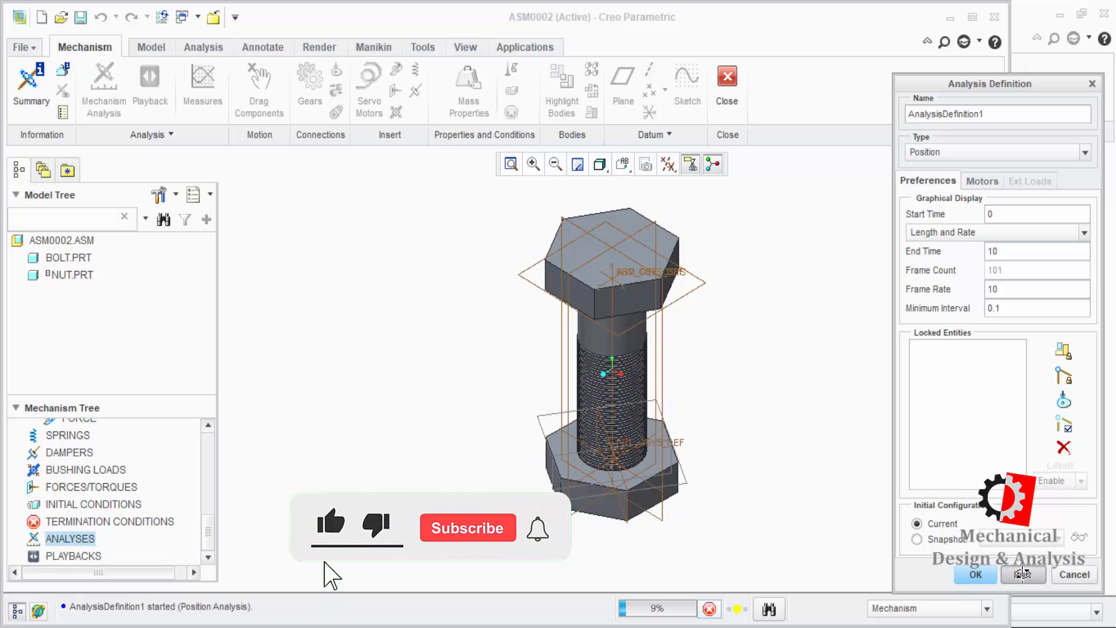